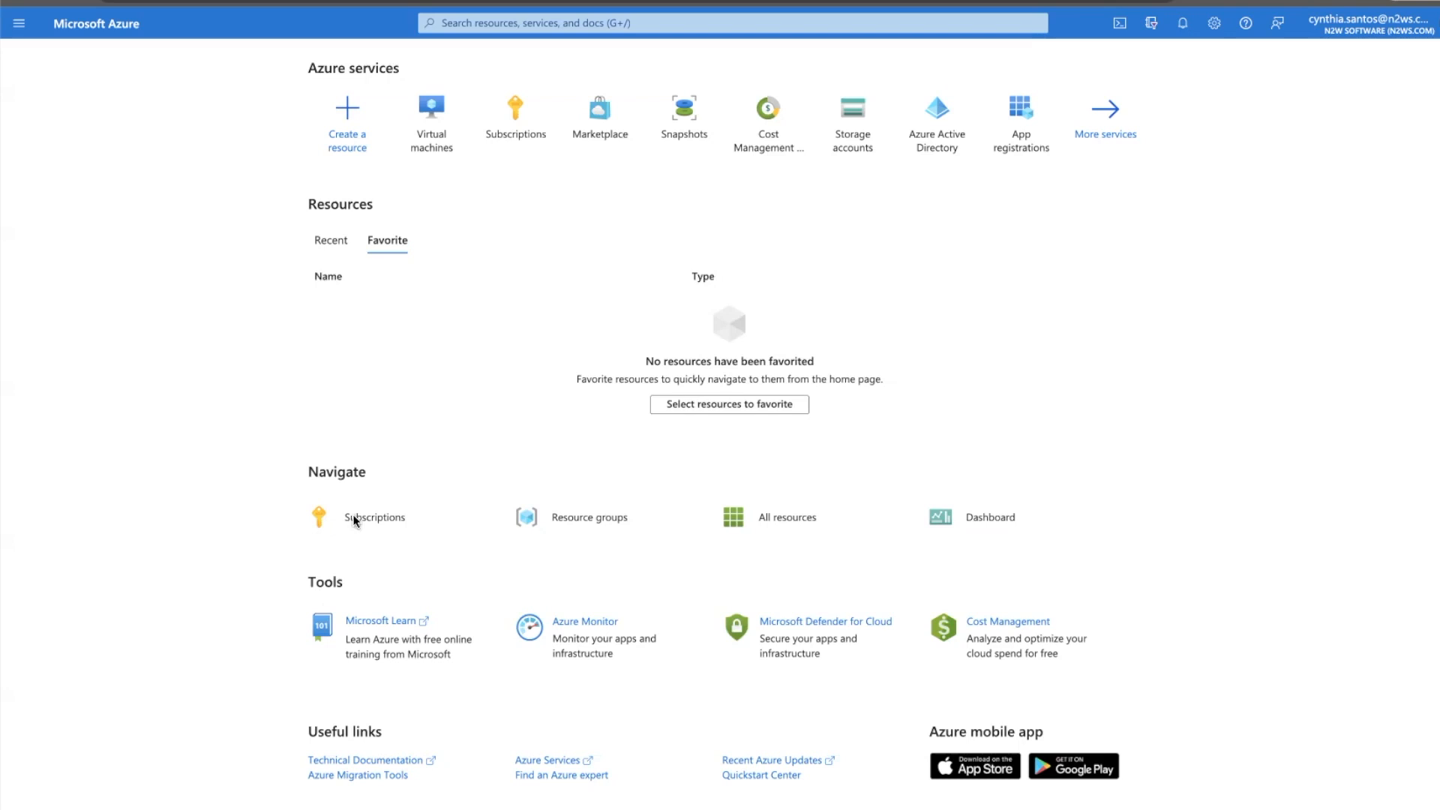
Search the Azure Marketplace for n2ws and open the N2WS Backup & Recovery for Azure offer.
left_click(601, 109)
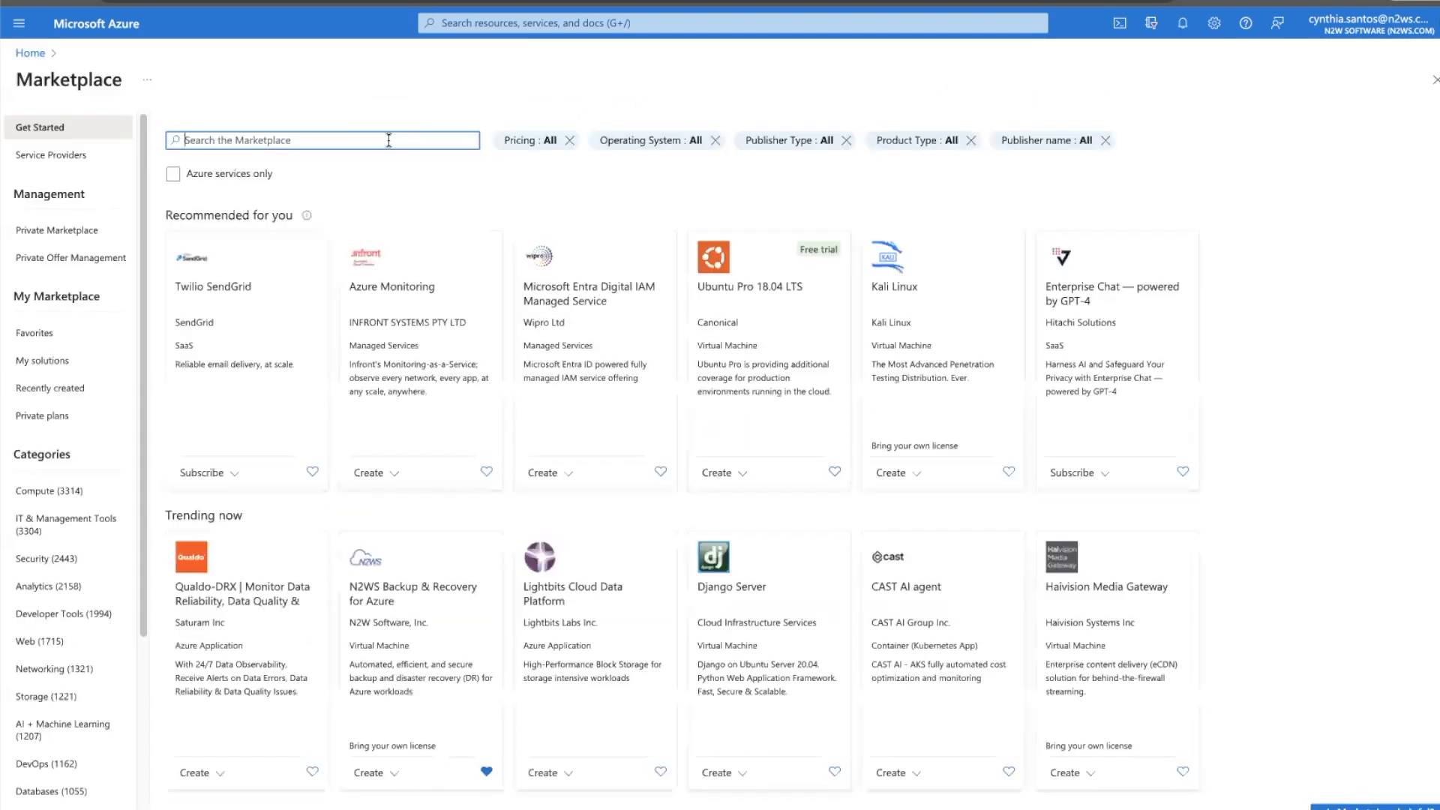
type("n")
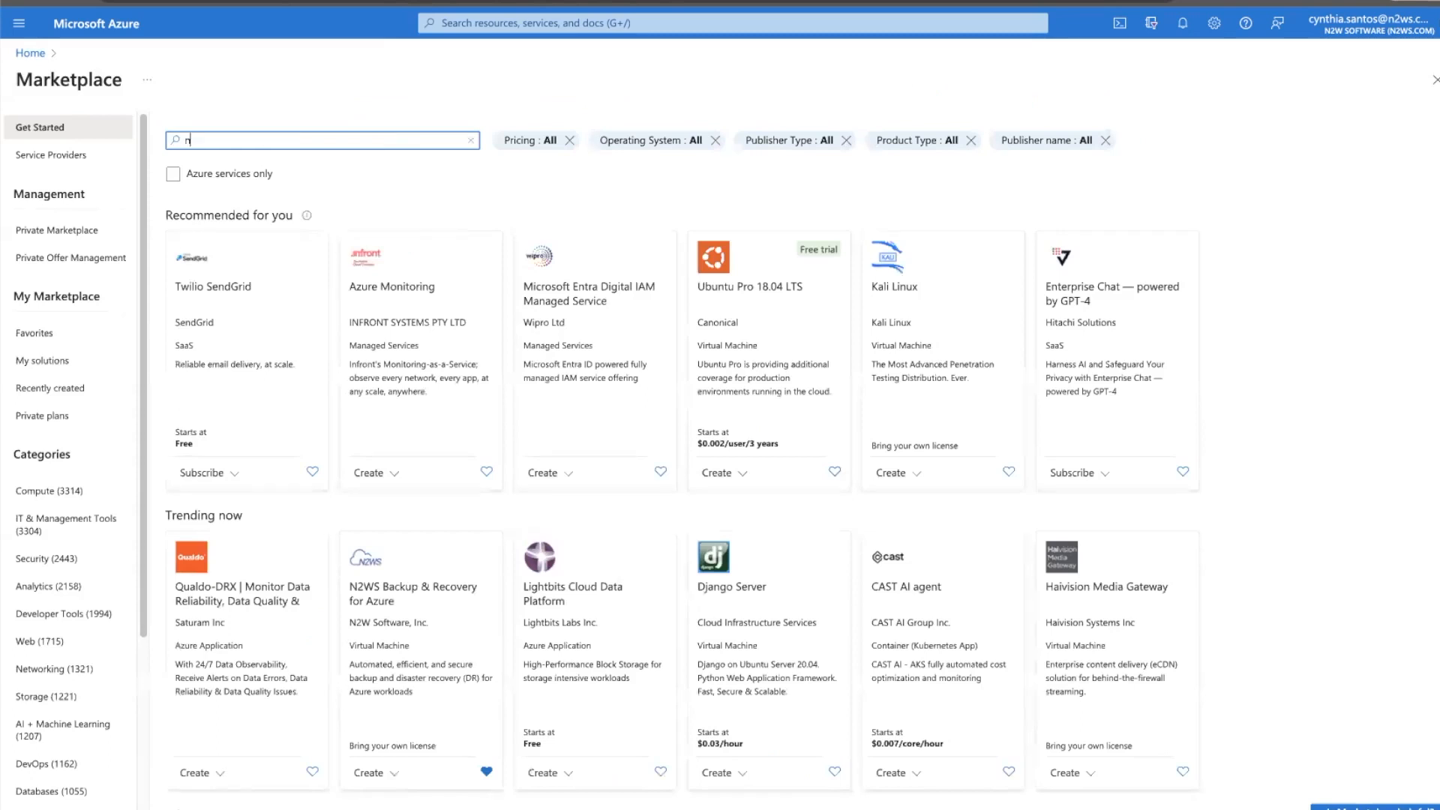
type("2ws")
key("Return")
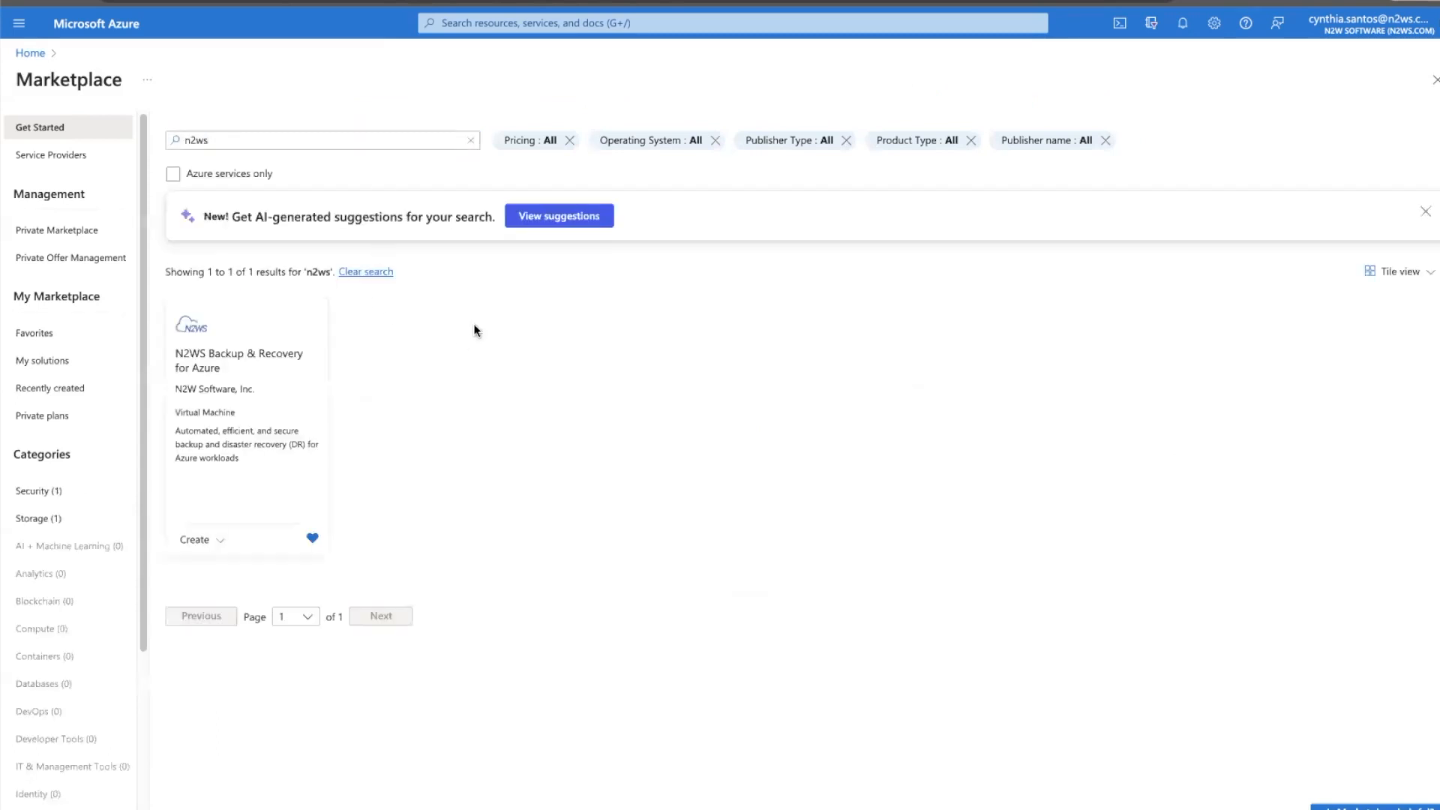
left_click(300, 331)
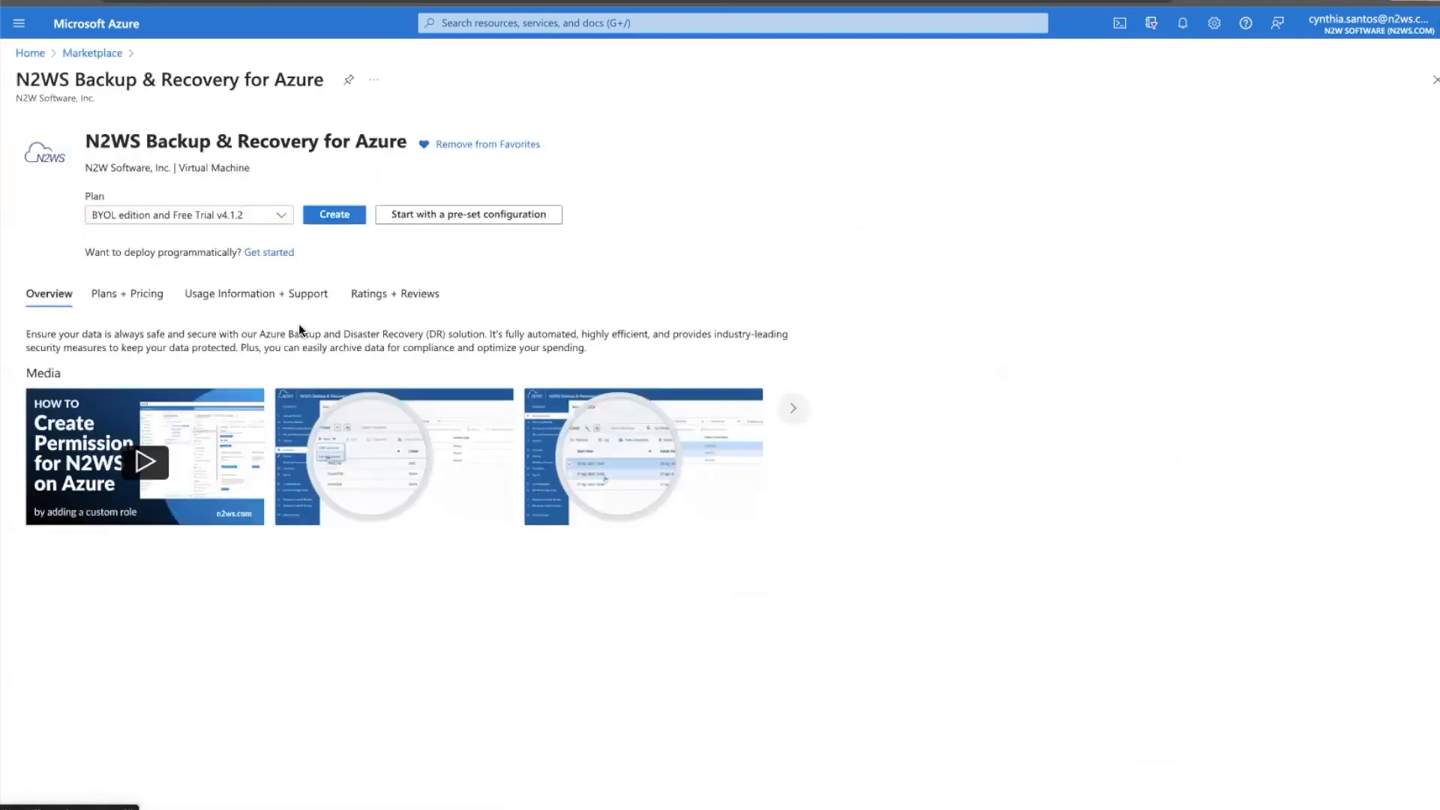
Choose the BYOL edition and Free Trial v4.2.0 plan and start creating its virtual machine.
left_click(277, 215)
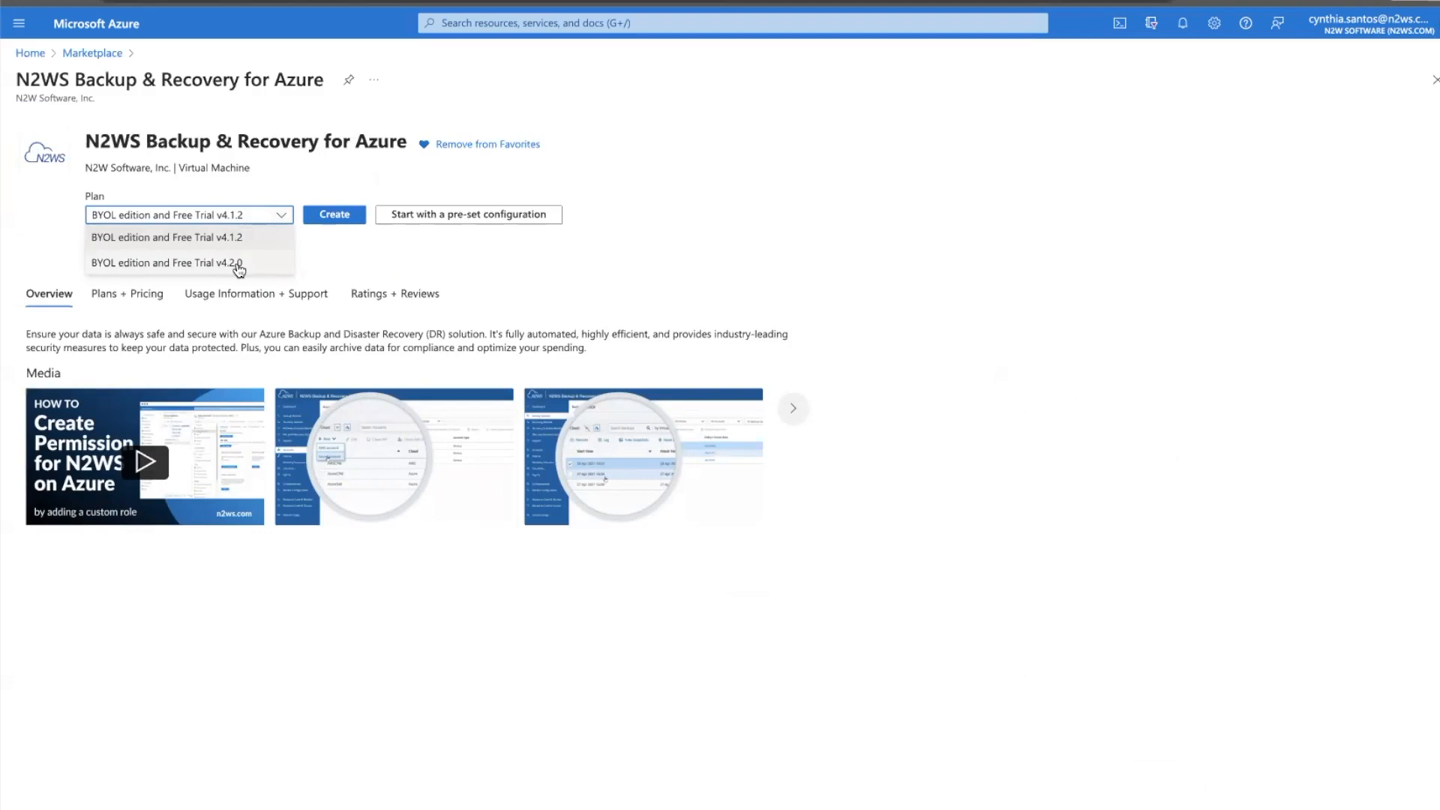
left_click(238, 264)
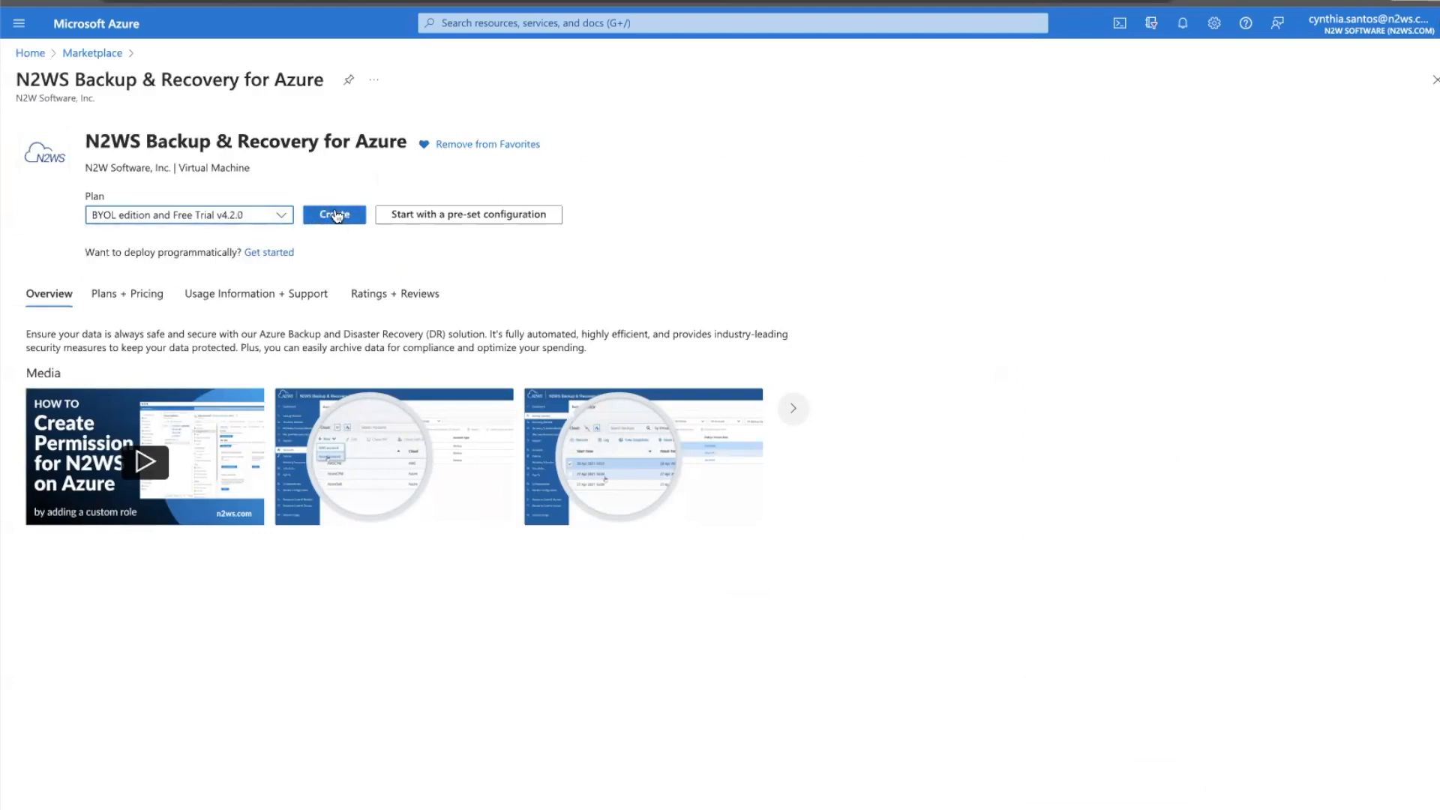
left_click(335, 215)
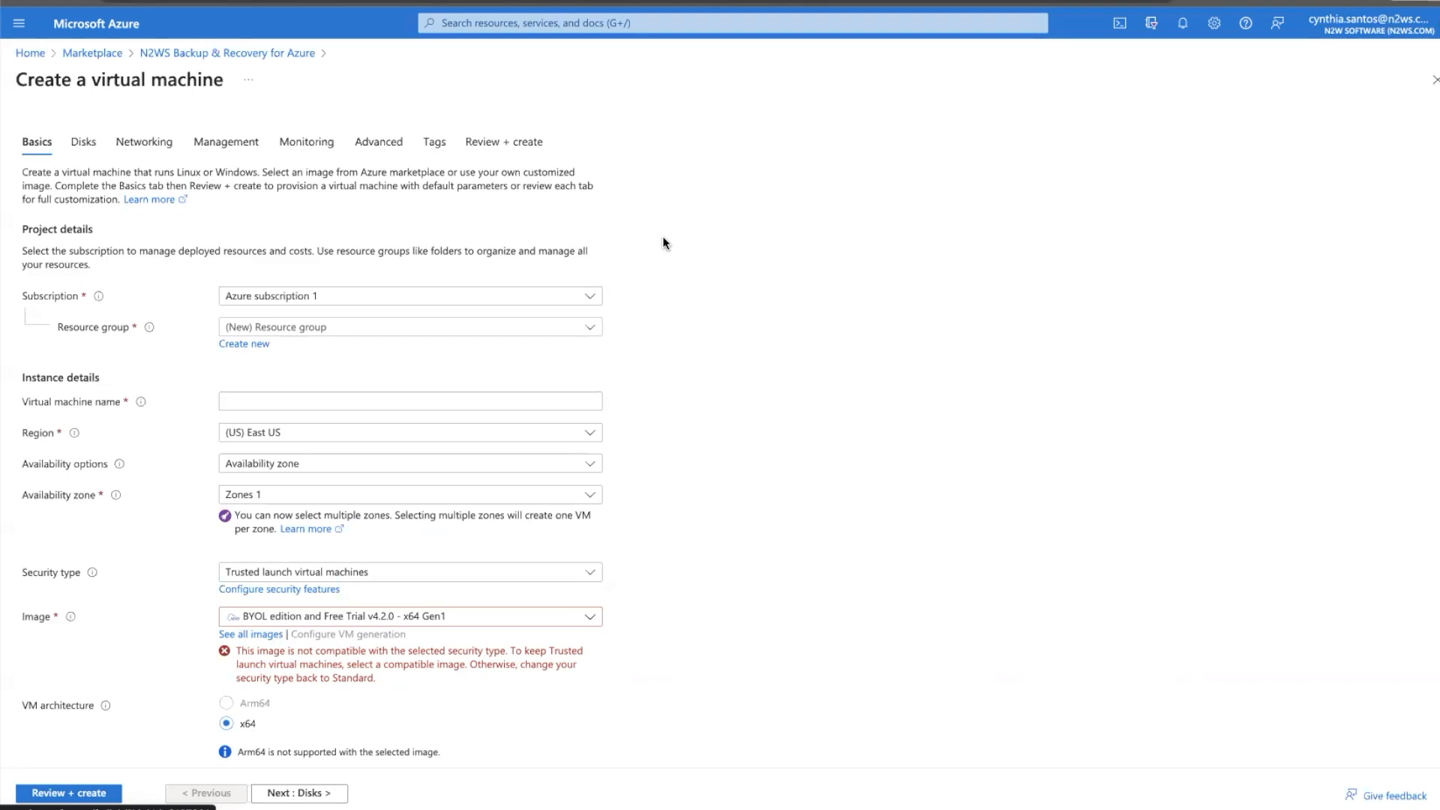
Assign the virtual machine to the existing resource group CPMBYOLV4.2 and name it CPMN2WS4.2v1.
left_click(591, 327)
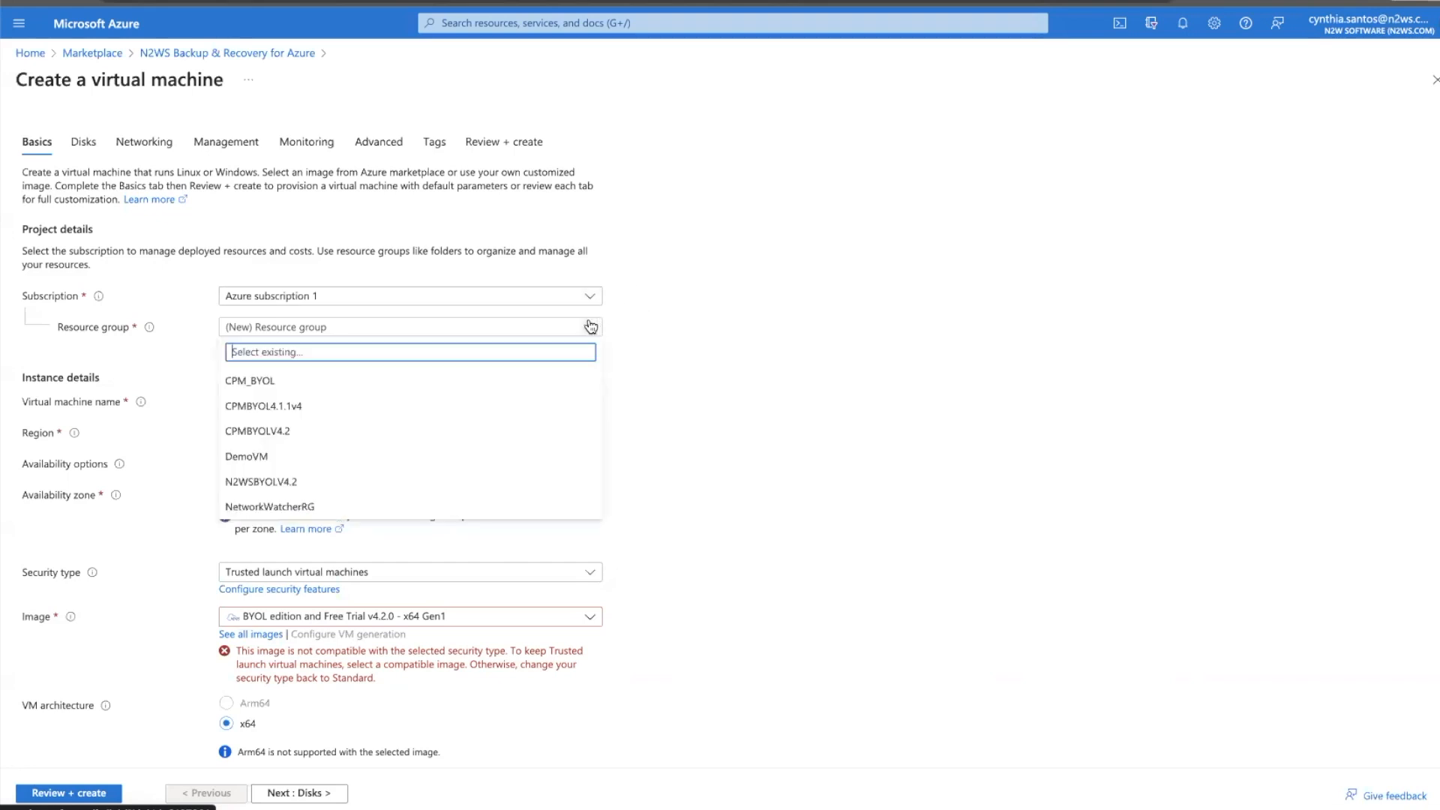
left_click(450, 430)
left_click(414, 402)
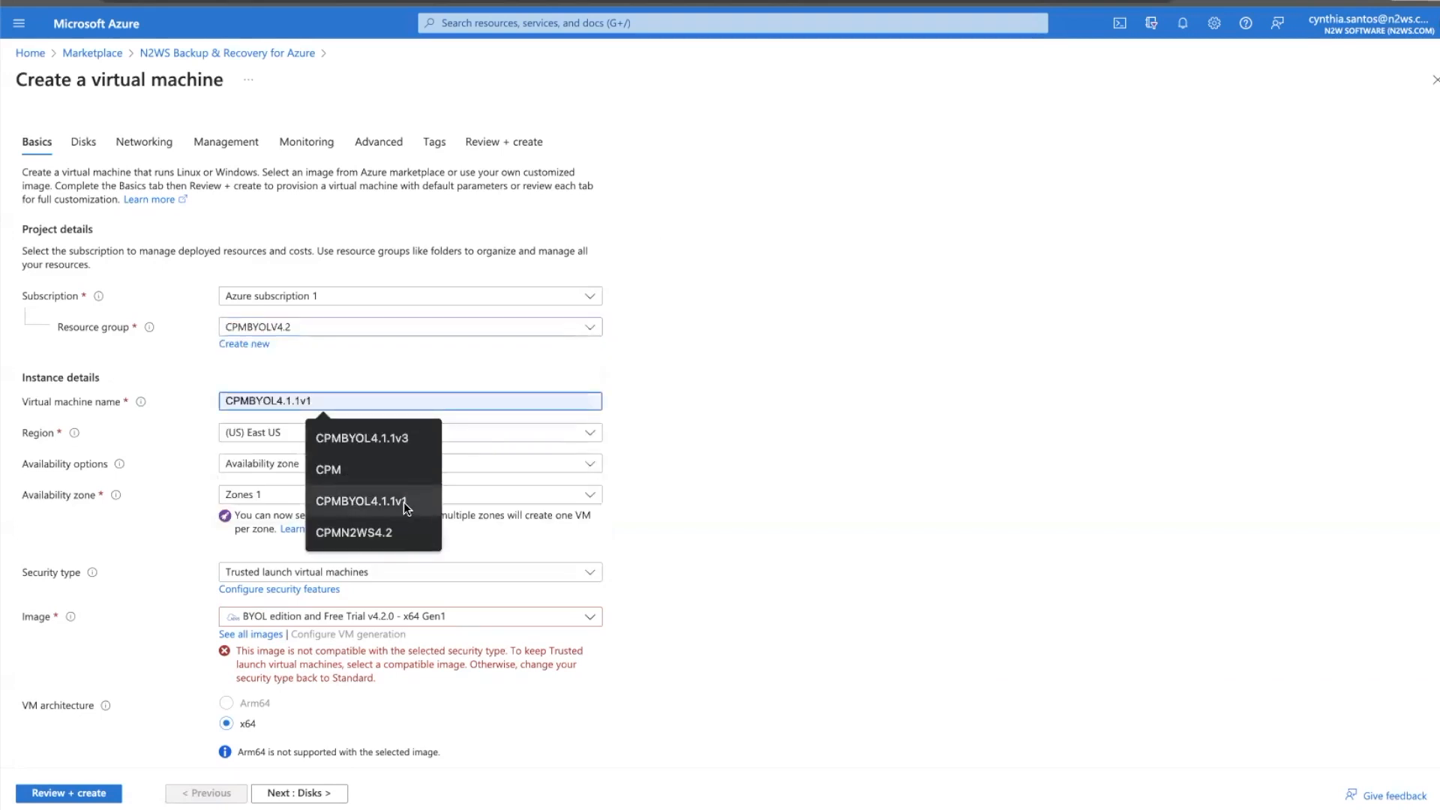
left_click(404, 525)
type("v1")
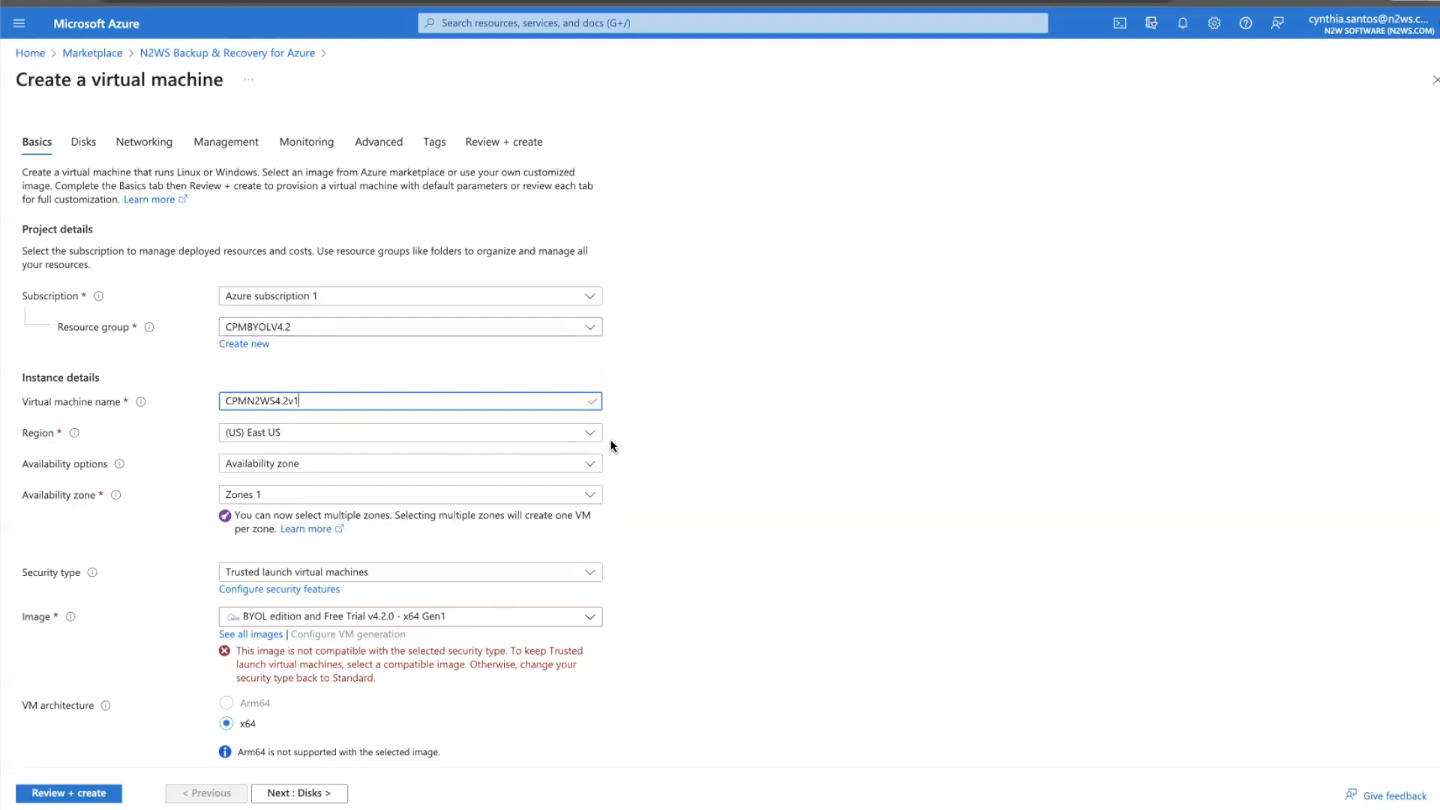
Set the virtual machine's security type to Standard.
scroll(586, 507, "down", 2)
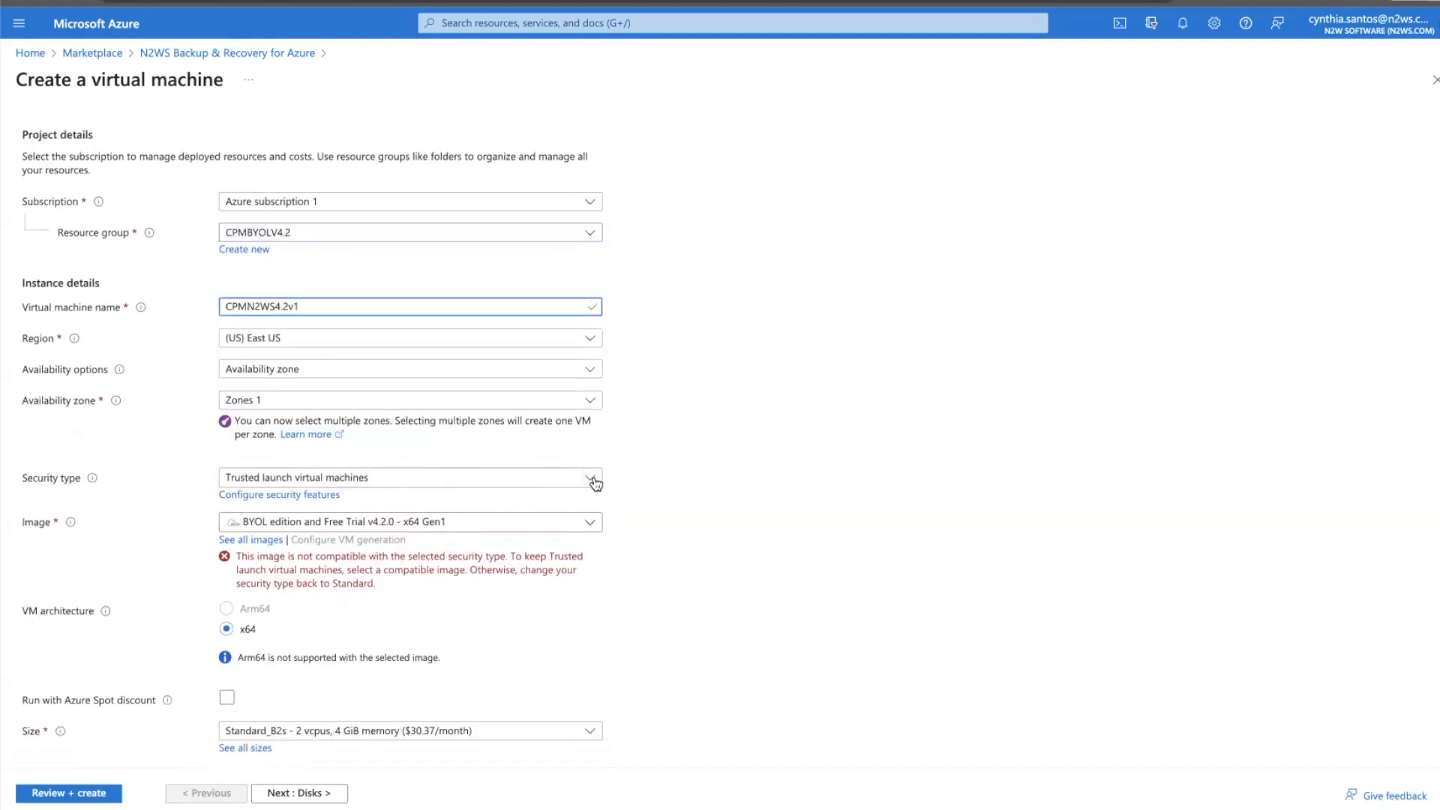
left_click(592, 477)
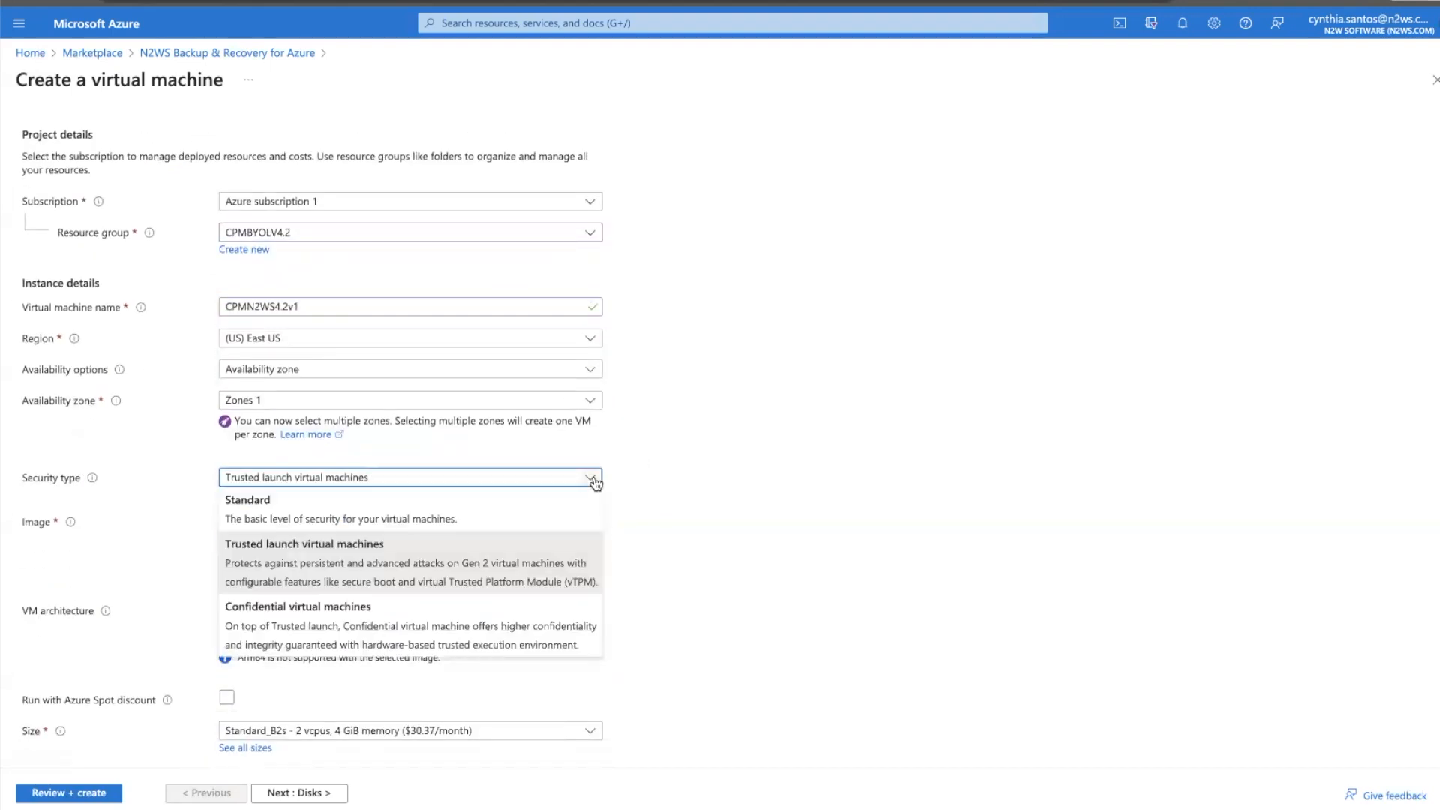
left_click(484, 520)
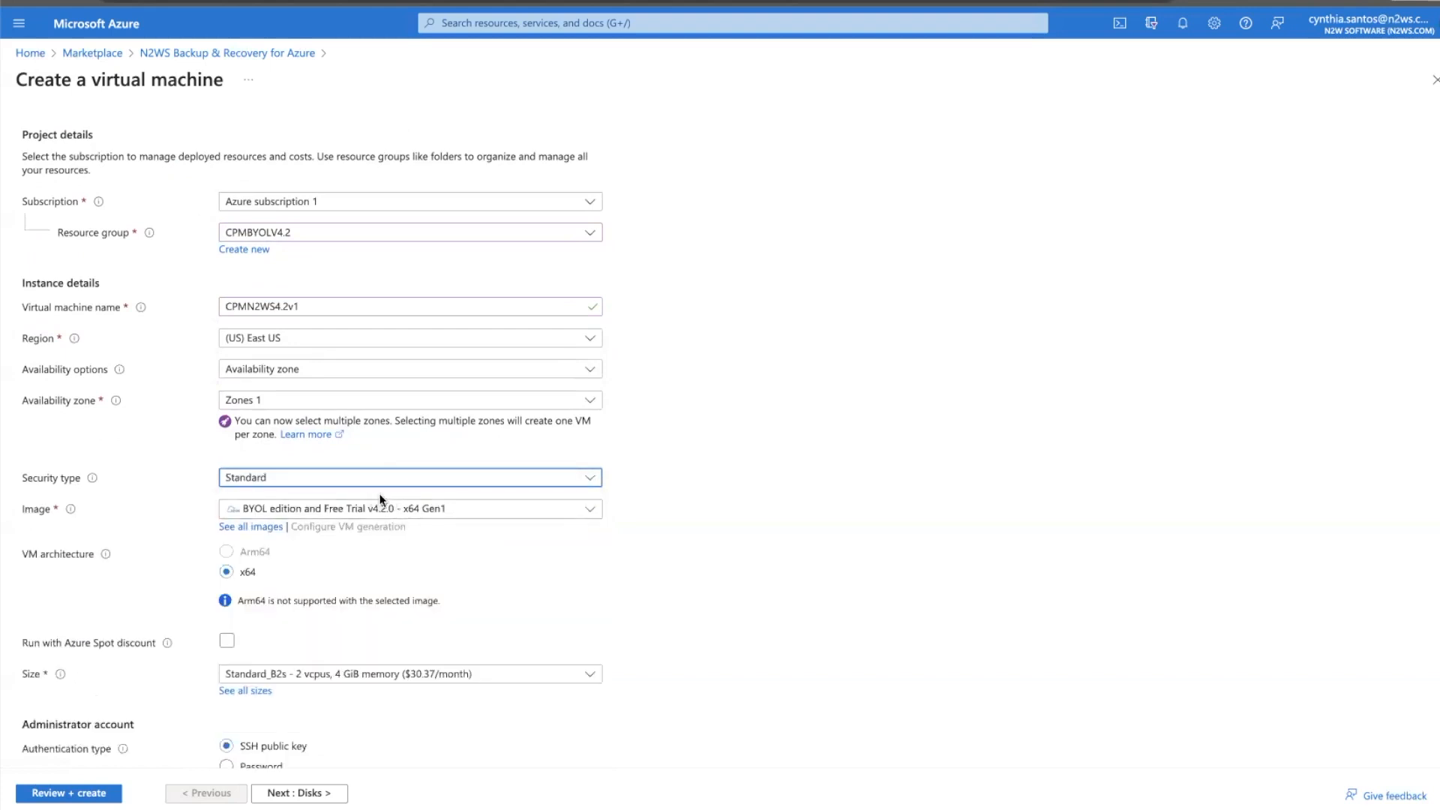
Replace the administrator account's username with cpmuser, keeping SSH public key authentication.
scroll(277, 526, "down", 2)
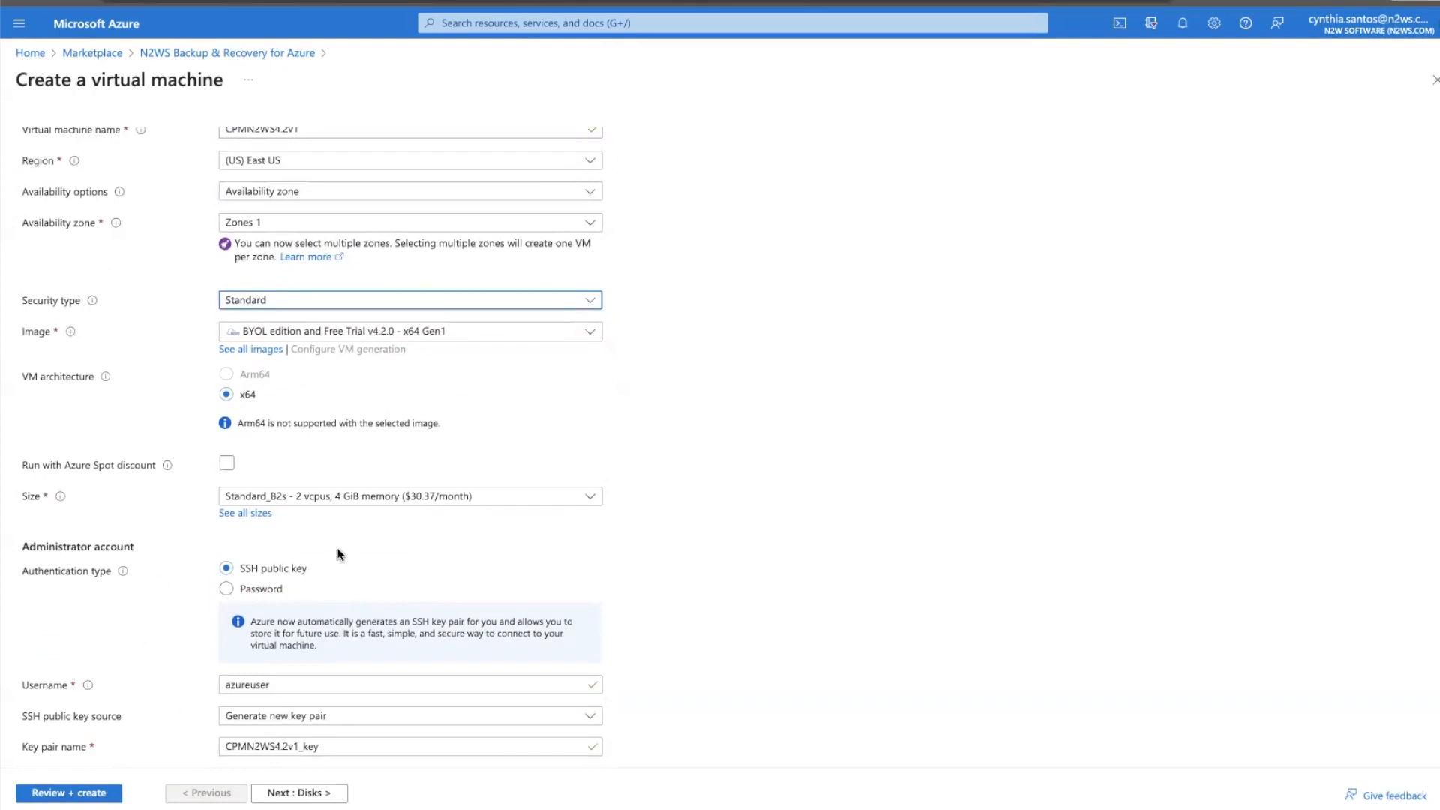
left_click(271, 684)
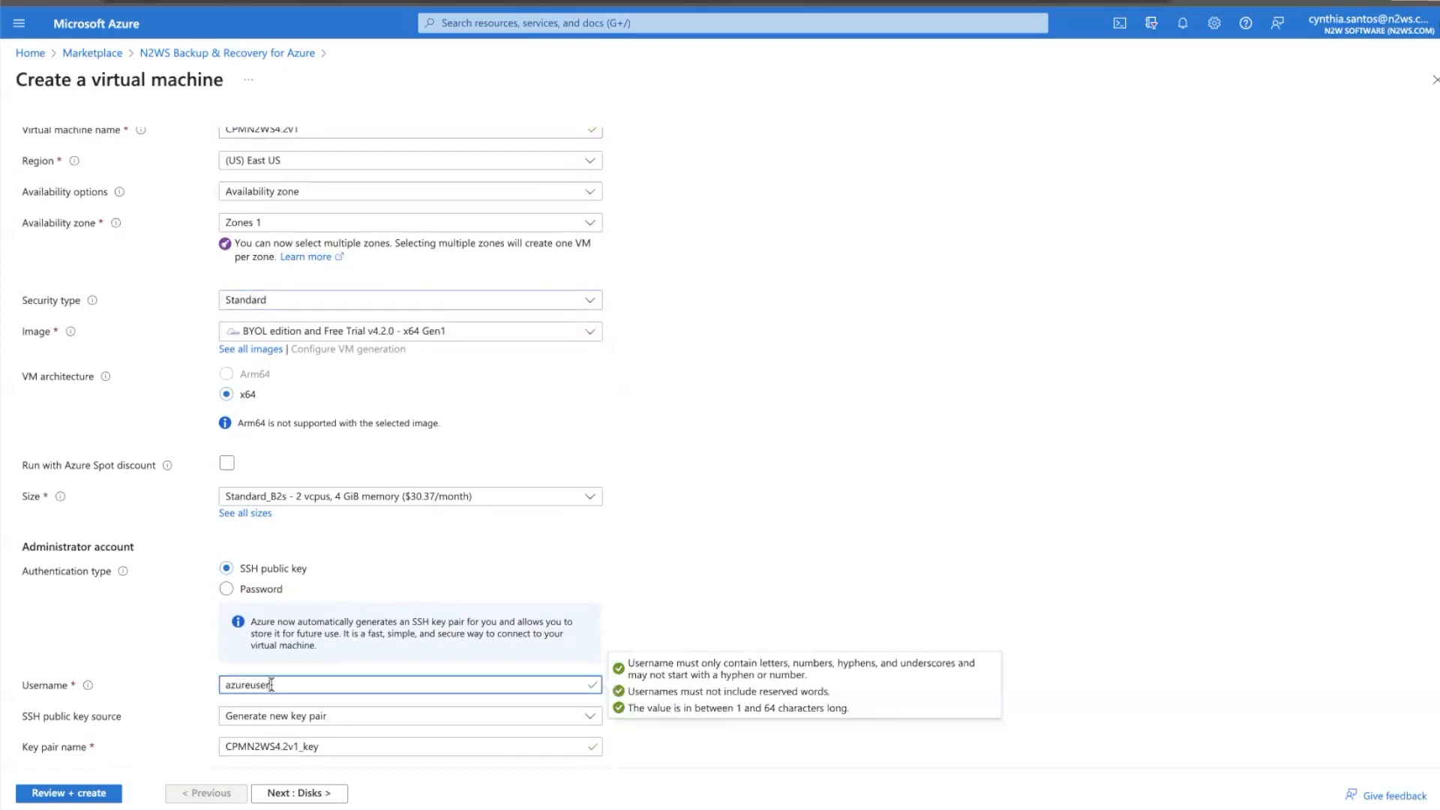
key("BackSpace")
key("BackSpace")
key("BackSpace")
key("BackSpace")
key("BackSpace")
key("BackSpace")
key("BackSpace")
key("BackSpace")
key("BackSpace")
type("cpmuser")
left_click(754, 588)
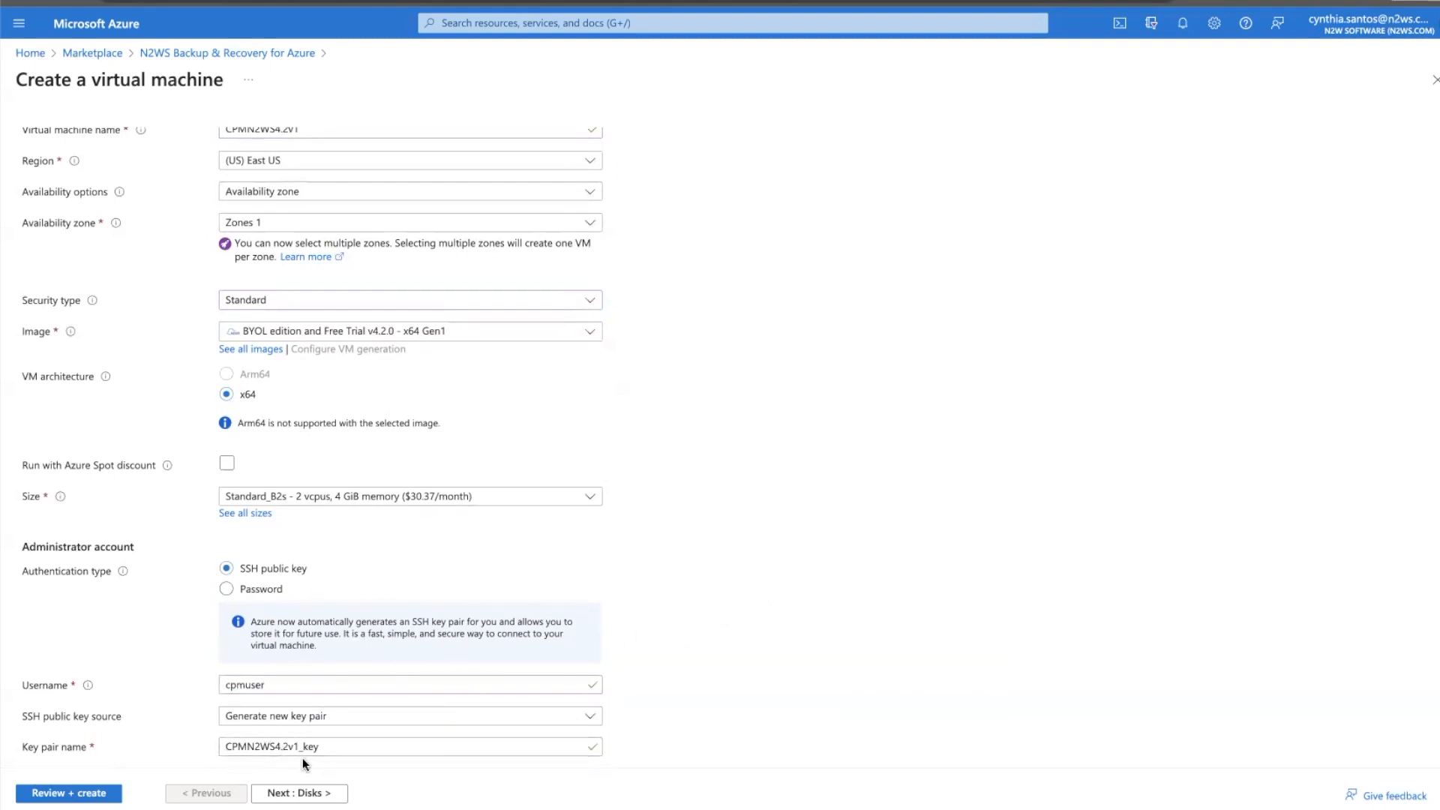
Keep the default disk and networking settings and advance to the management options.
left_click(279, 795)
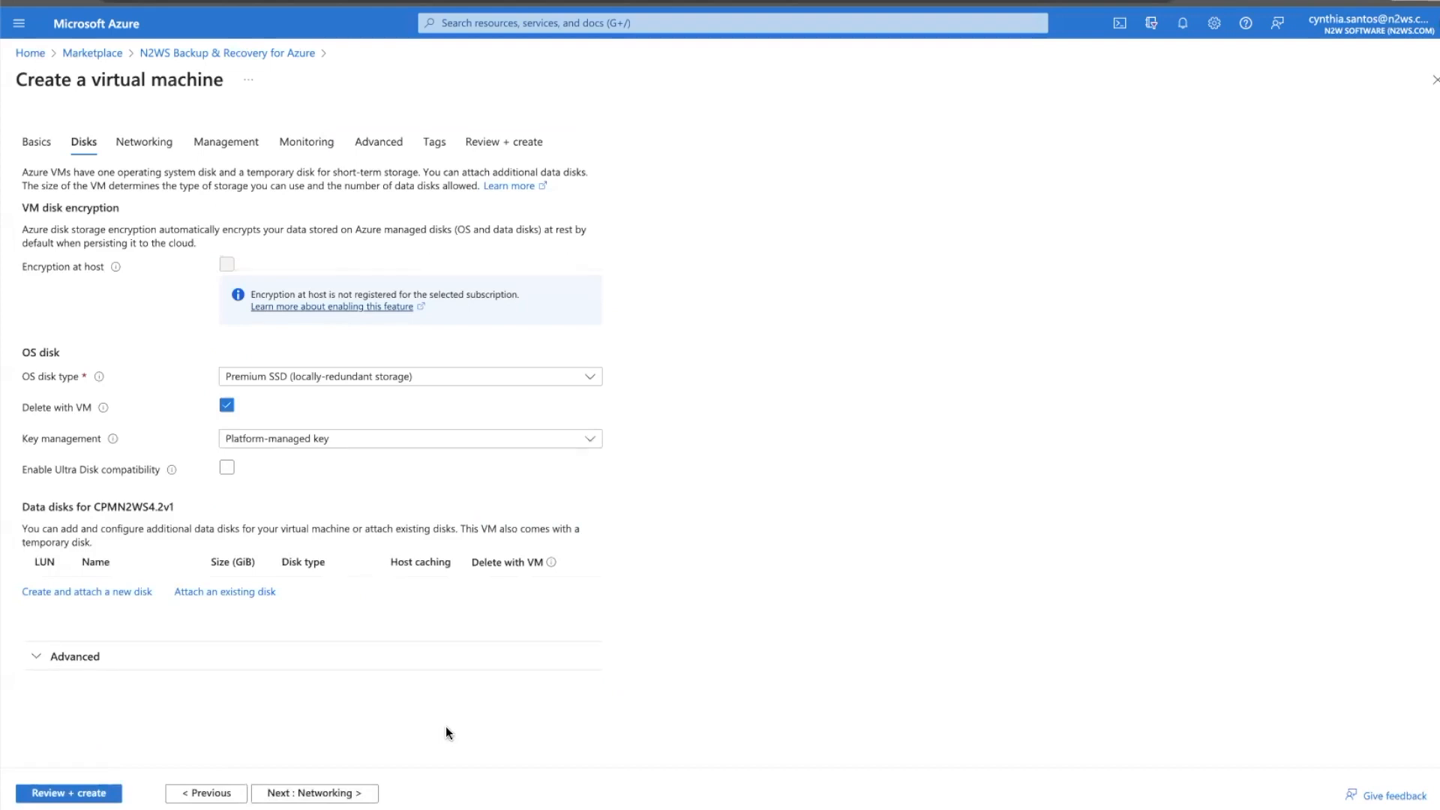
left_click(326, 793)
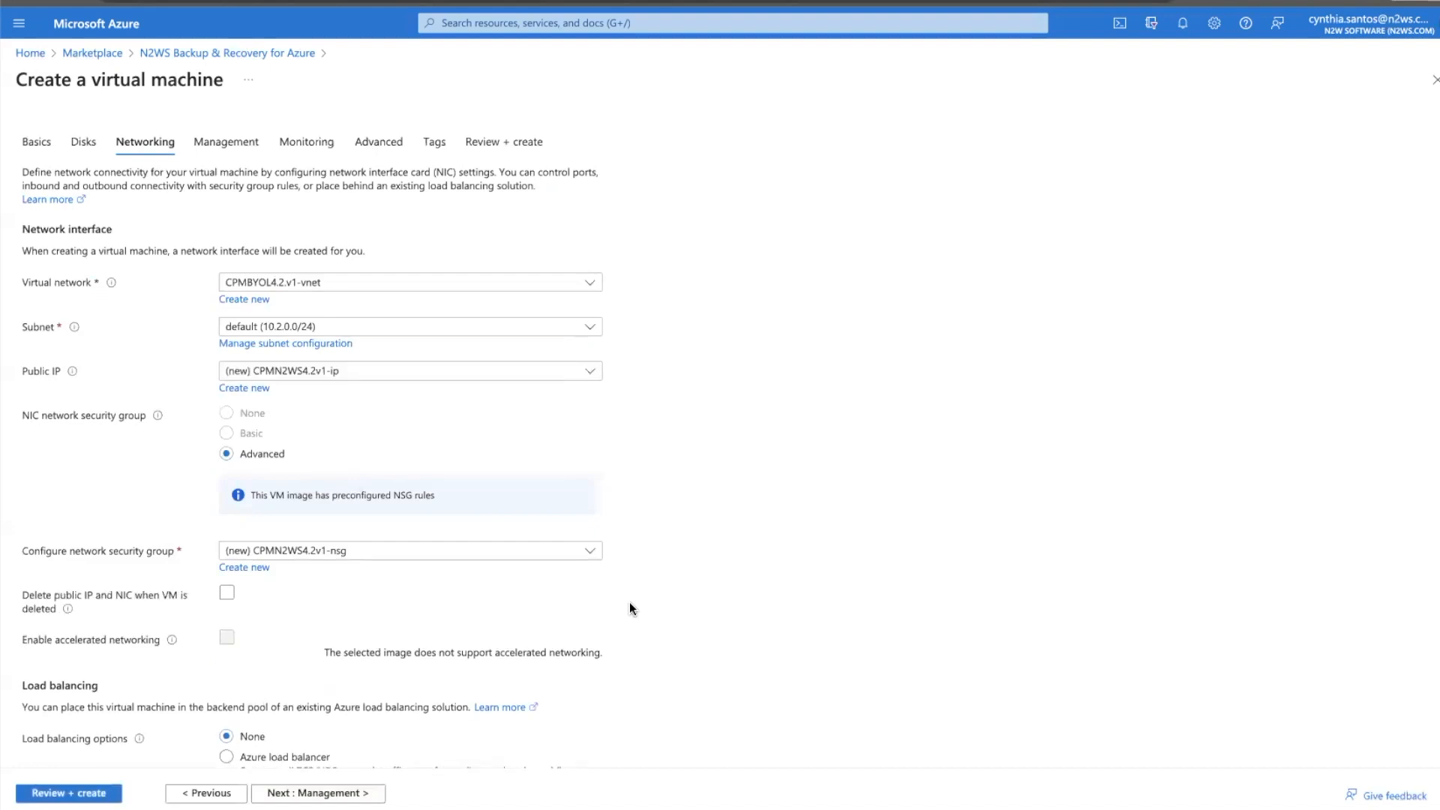
scroll(629, 604, "down", 1)
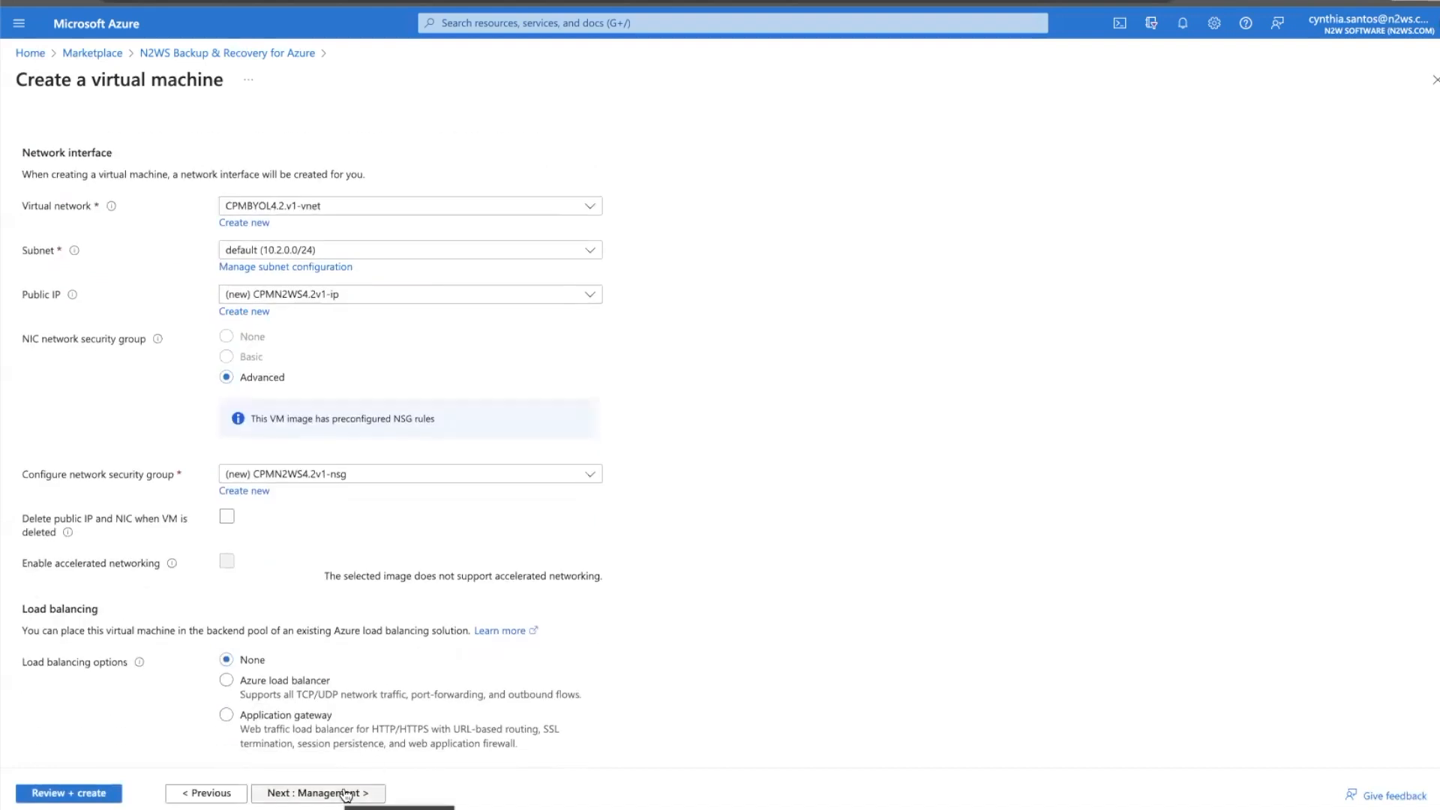
left_click(346, 794)
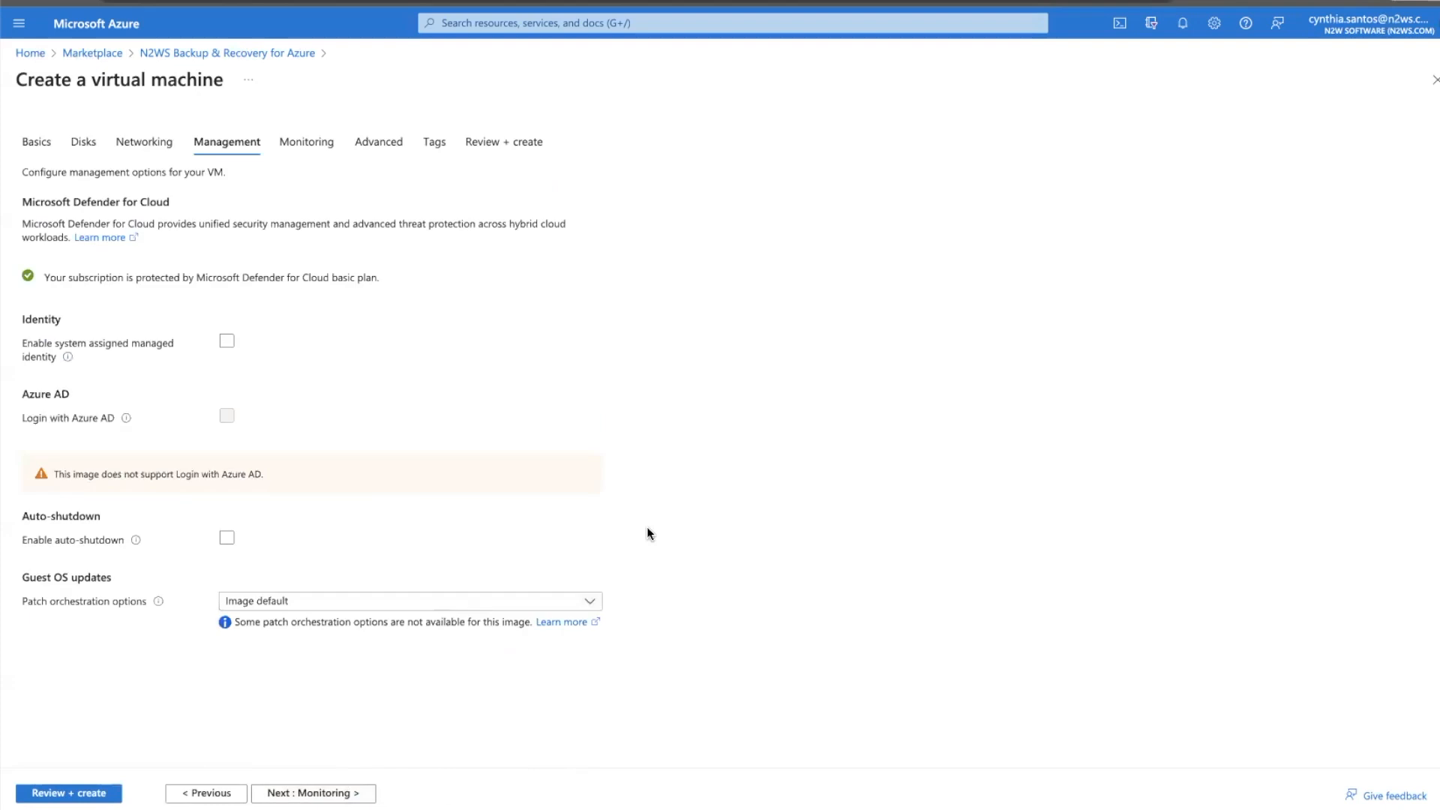
Enable the system assigned managed identity and advance to the tags, keeping the default monitoring and advanced settings.
left_click(236, 349)
left_click(330, 793)
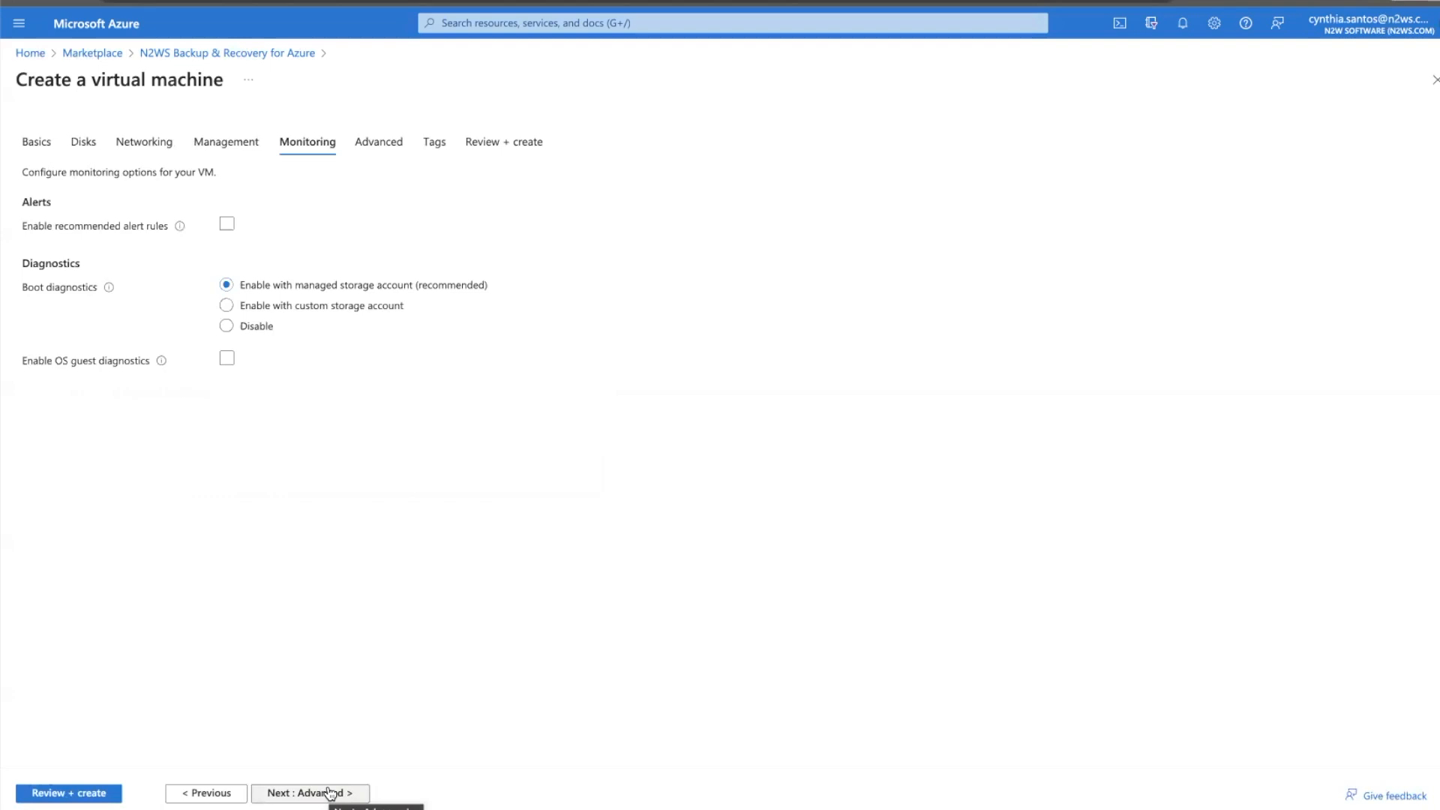
double_click(330, 793)
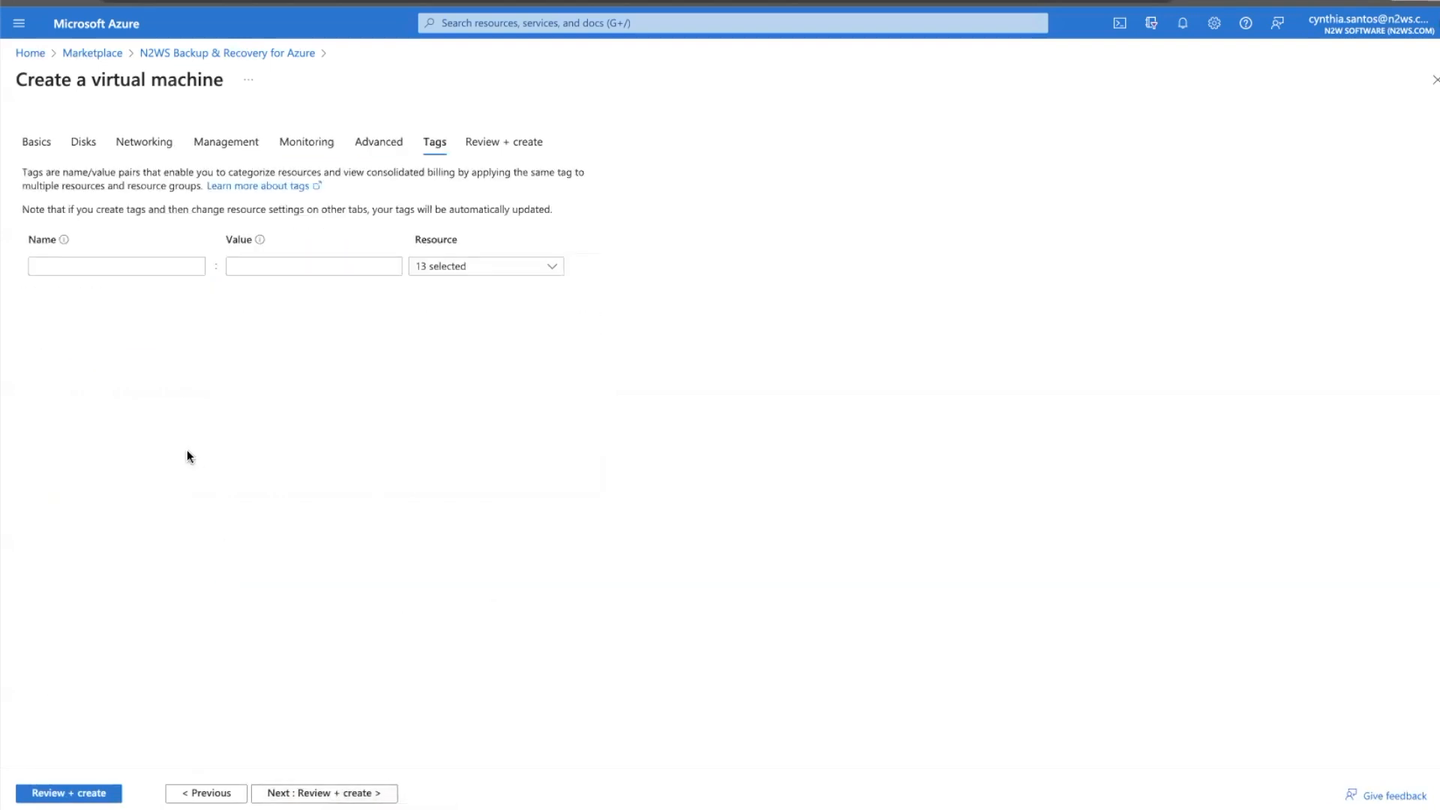
Add a tag called Name with the value CPM_BYOL4.2V6 and proceed to the final review.
left_click(172, 270)
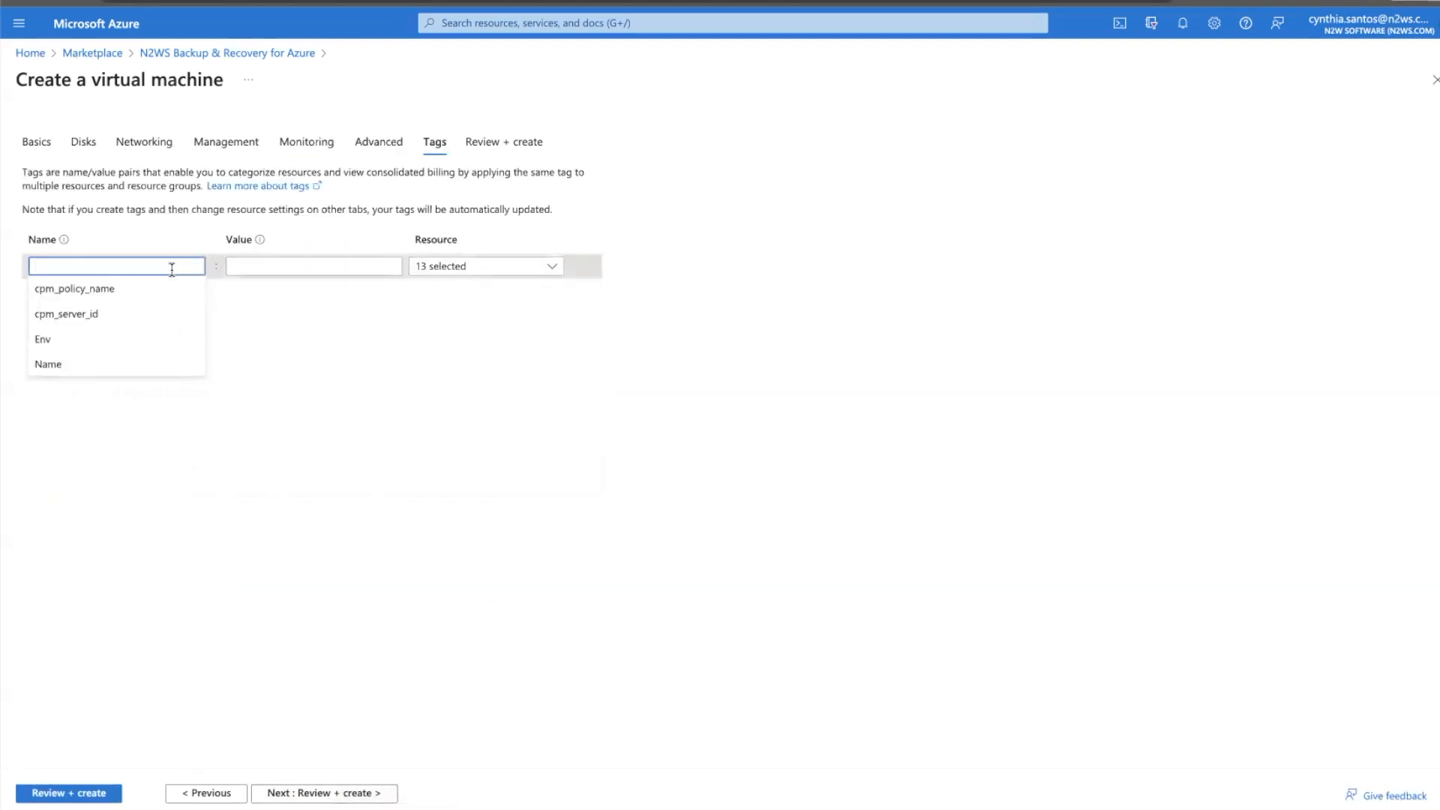
left_click(103, 363)
left_click(314, 266)
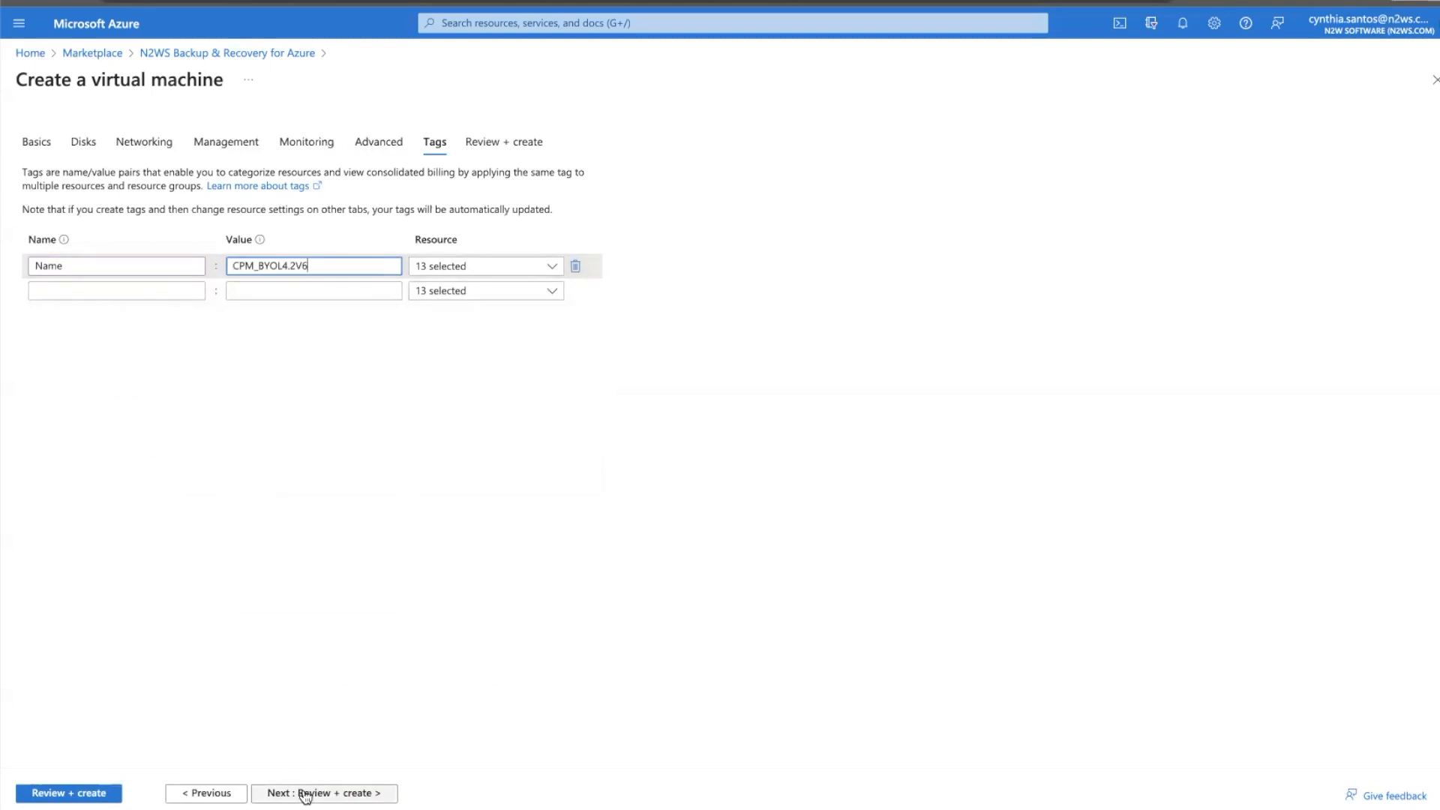
left_click(306, 794)
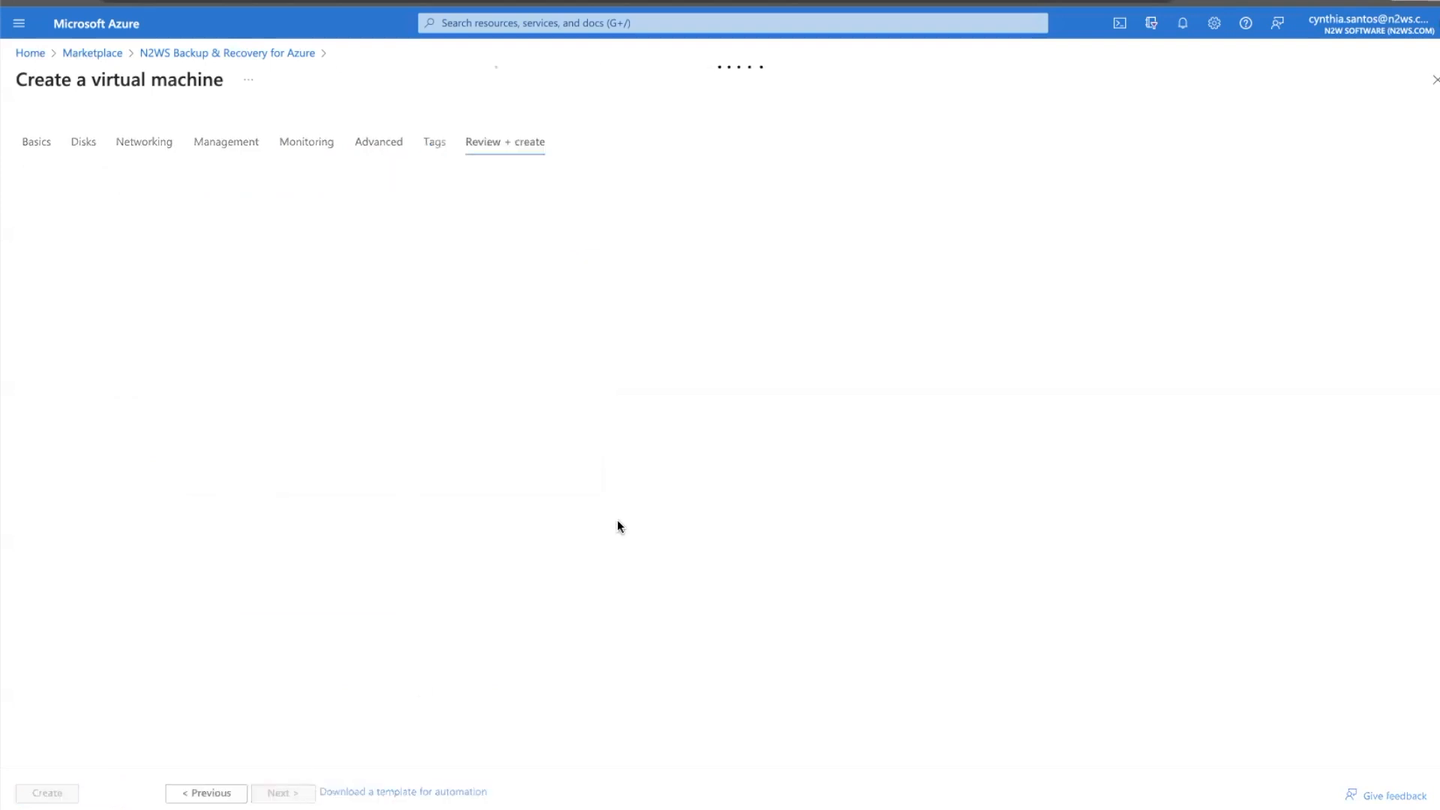
Review the configuration summary and create the virtual machine, downloading the private key of its new key pair.
scroll(618, 520, "down", 12)
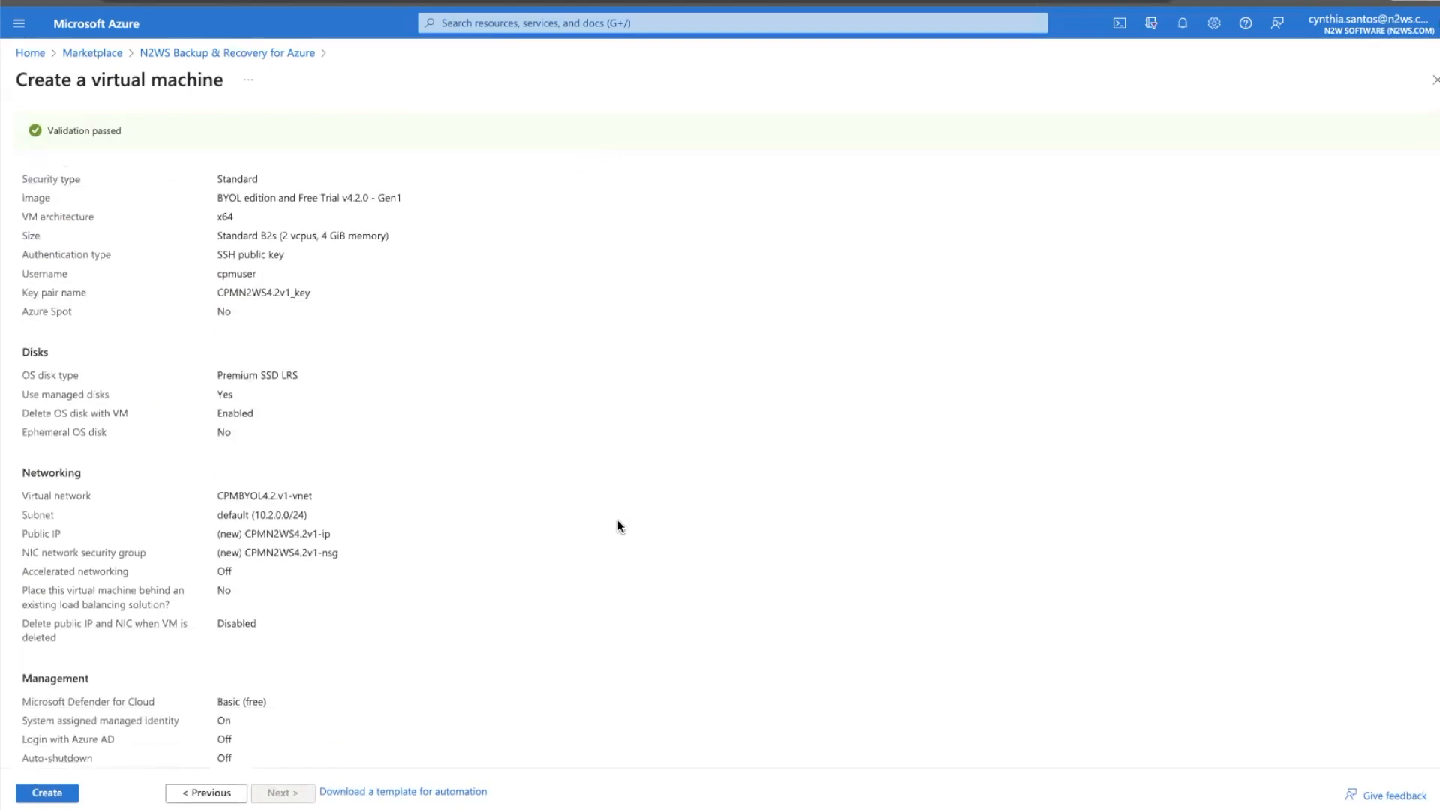
scroll(618, 520, "down", 2)
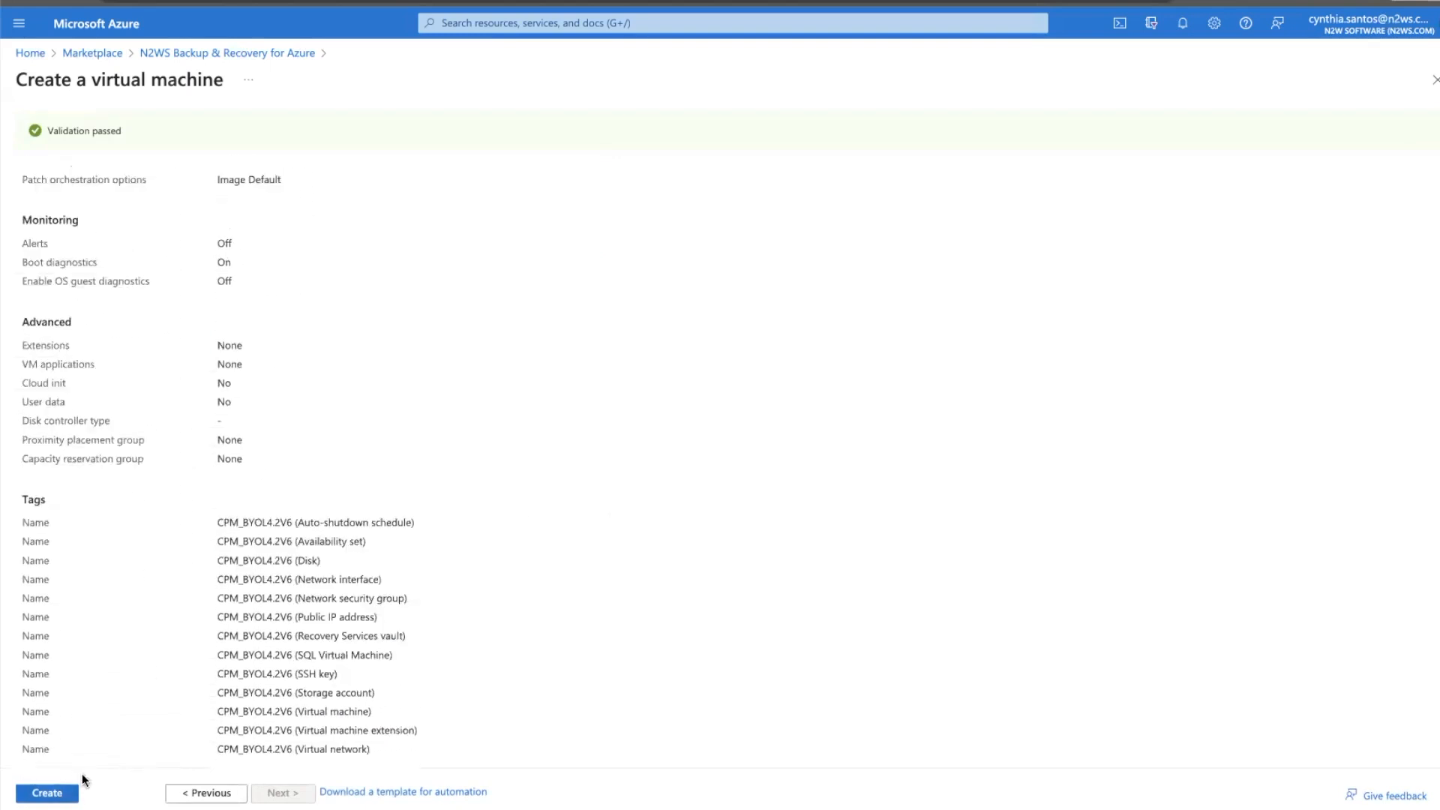
left_click(47, 791)
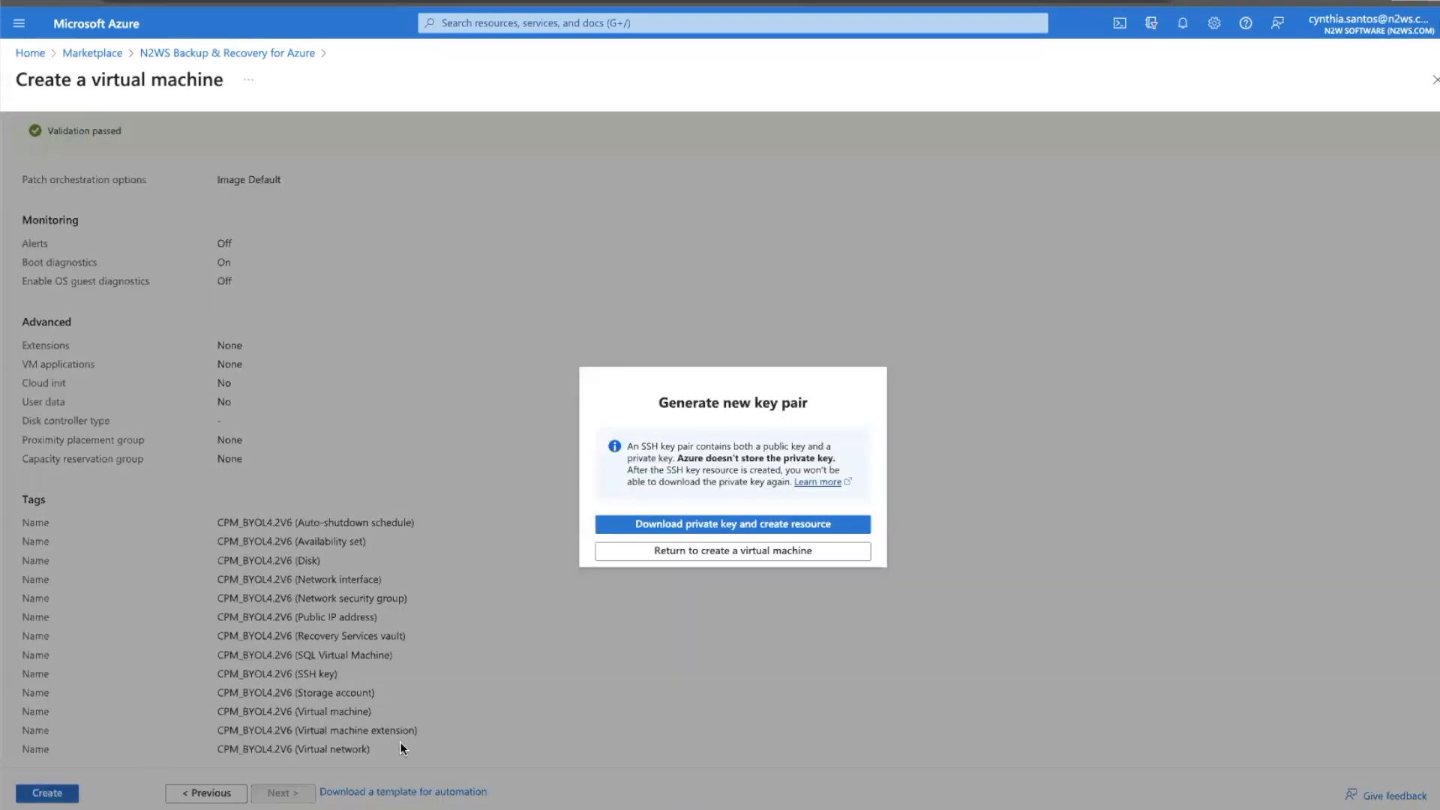
left_click(767, 524)
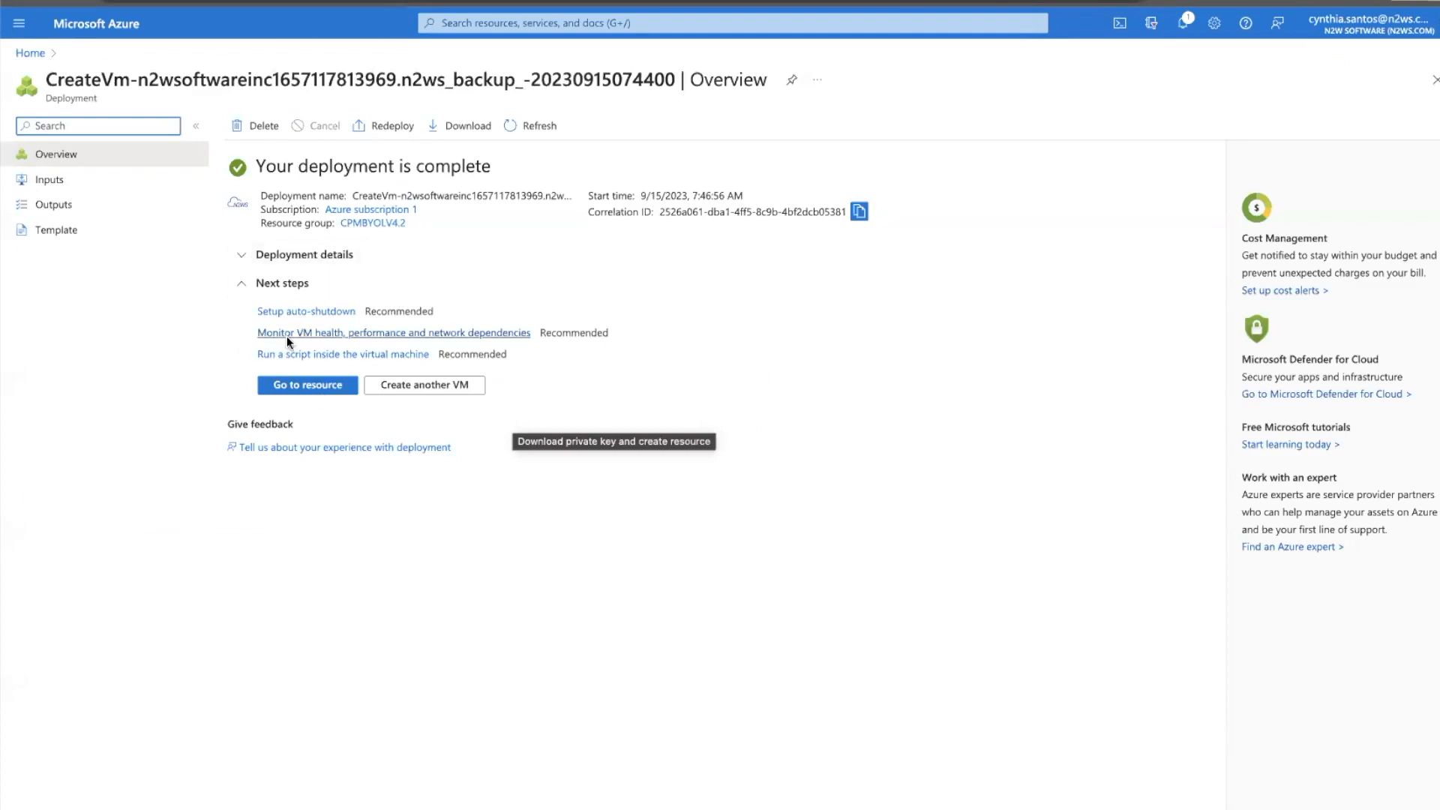
Open the deployed virtual machine and examine its overview properties.
left_click(320, 386)
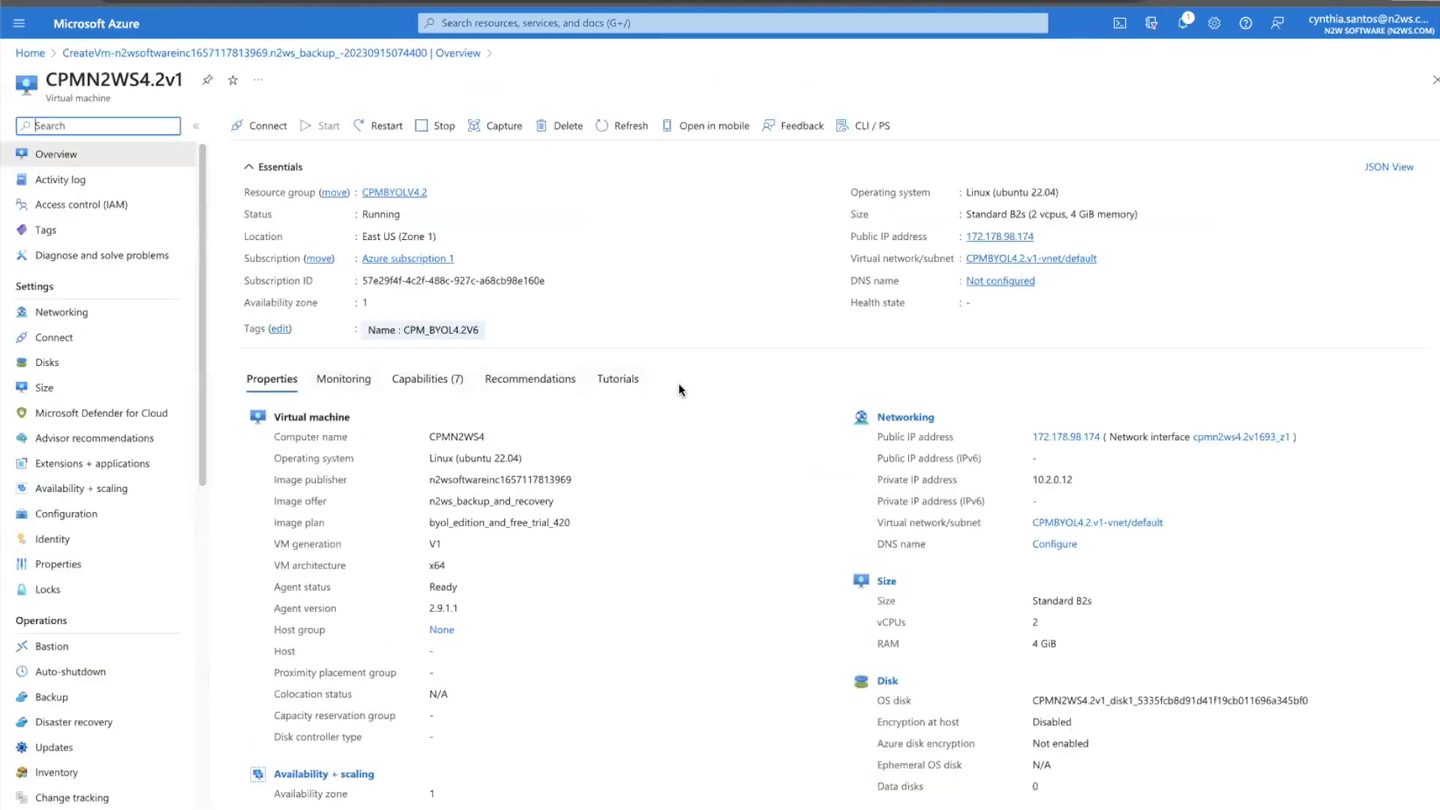
scroll(680, 388, "down", 1)
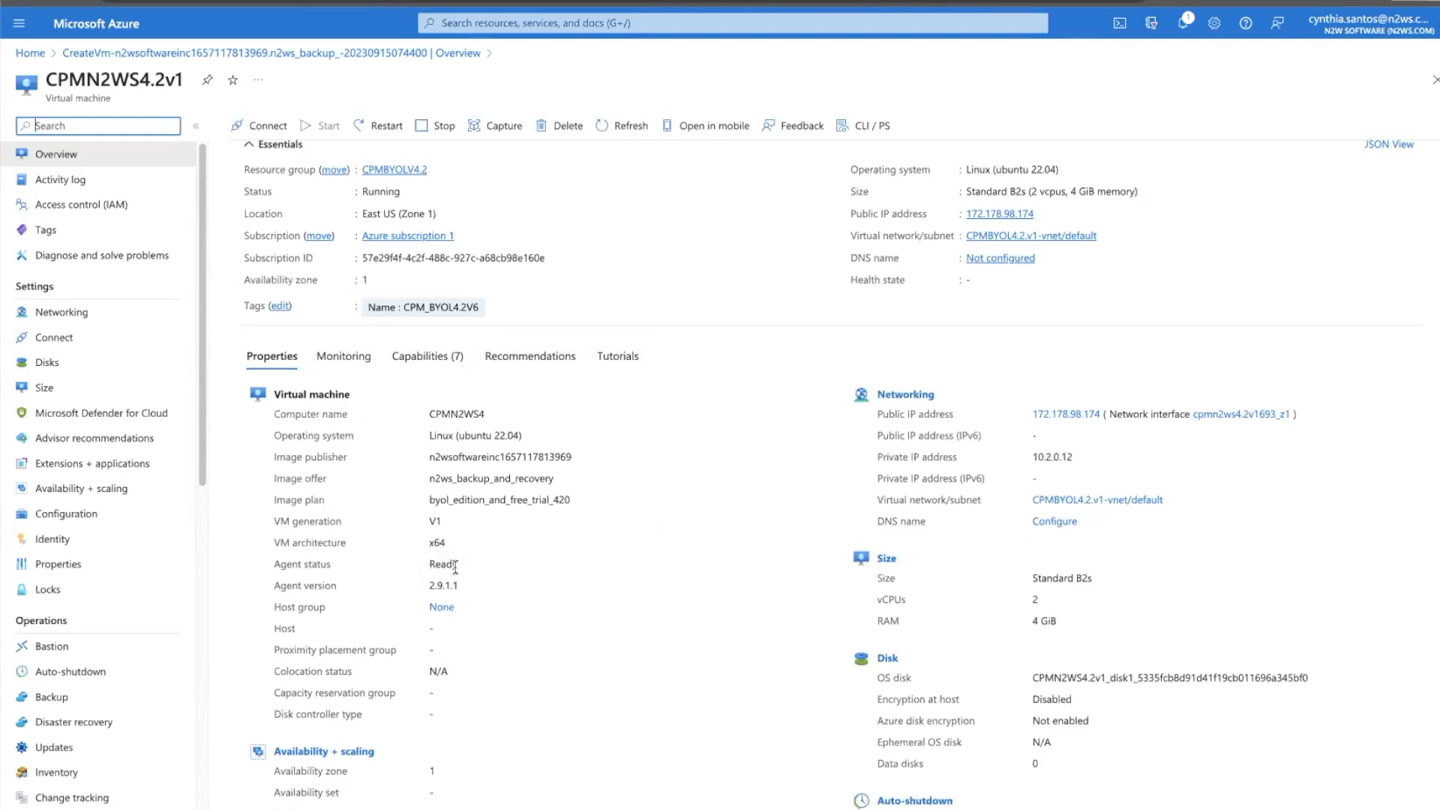
scroll(616, 517, "down", 2)
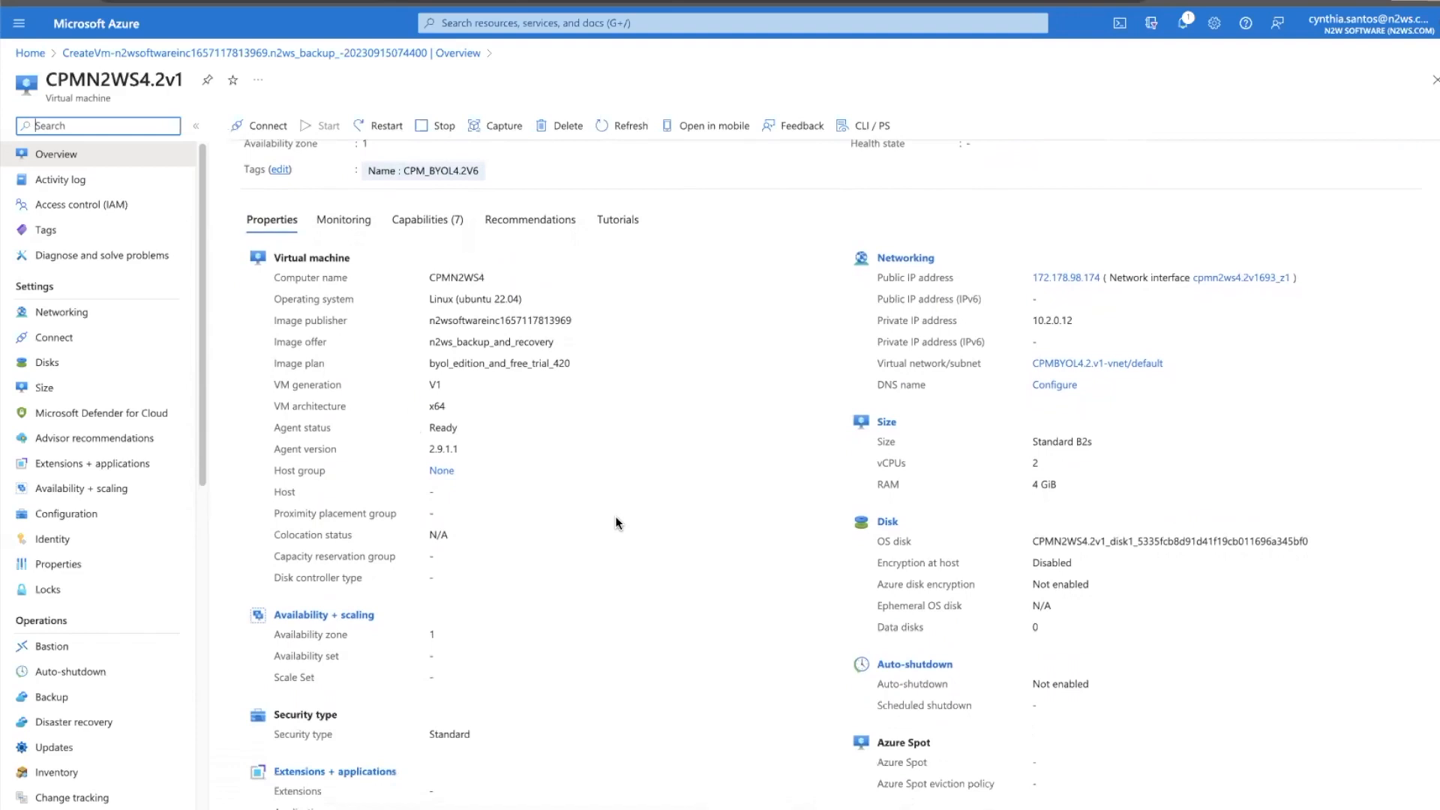
scroll(616, 523, "up", 2)
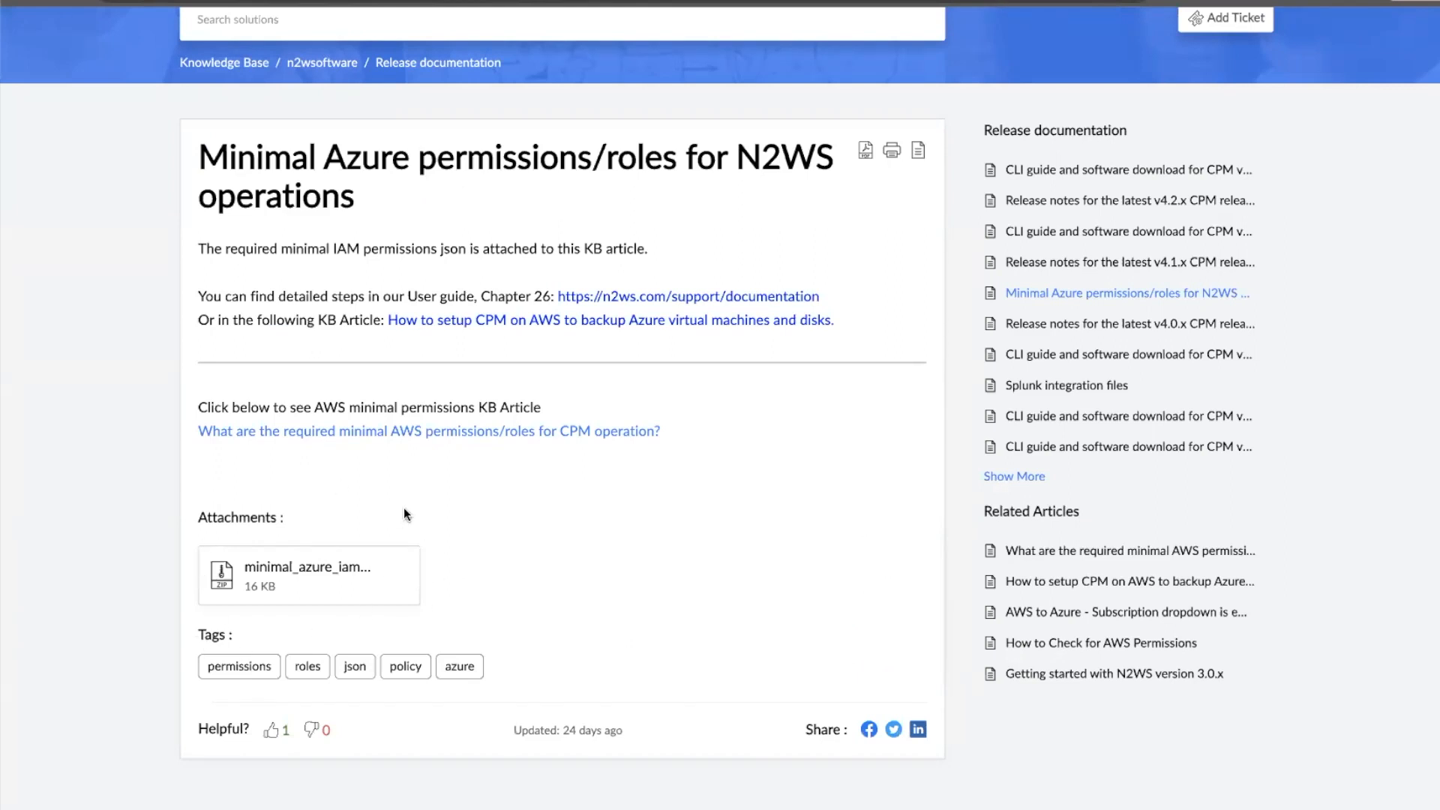
Check the minimal Azure permissions attachment in the knowledge base article and return to the Azure portal home page.
mouse_move(392, 582)
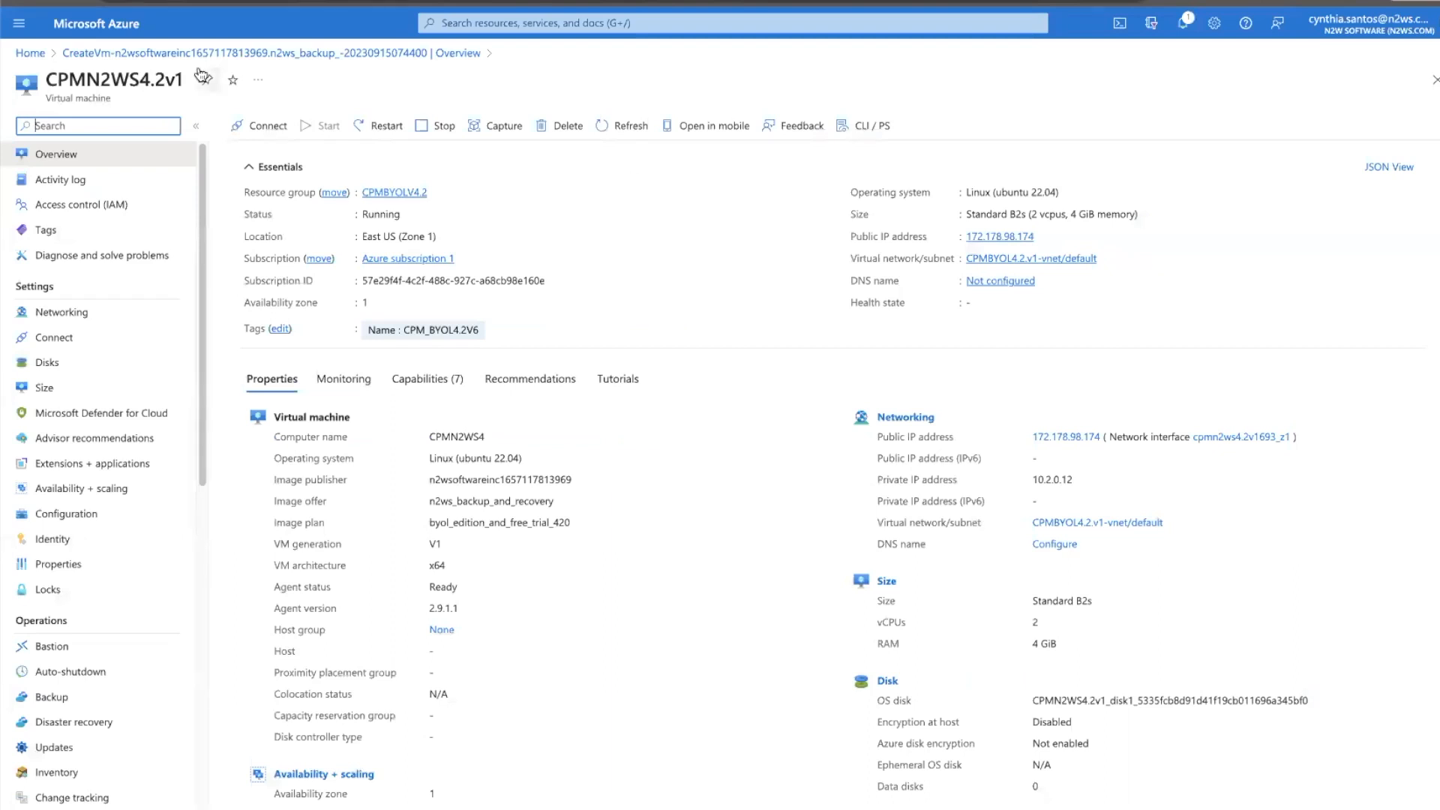
left_click(114, 28)
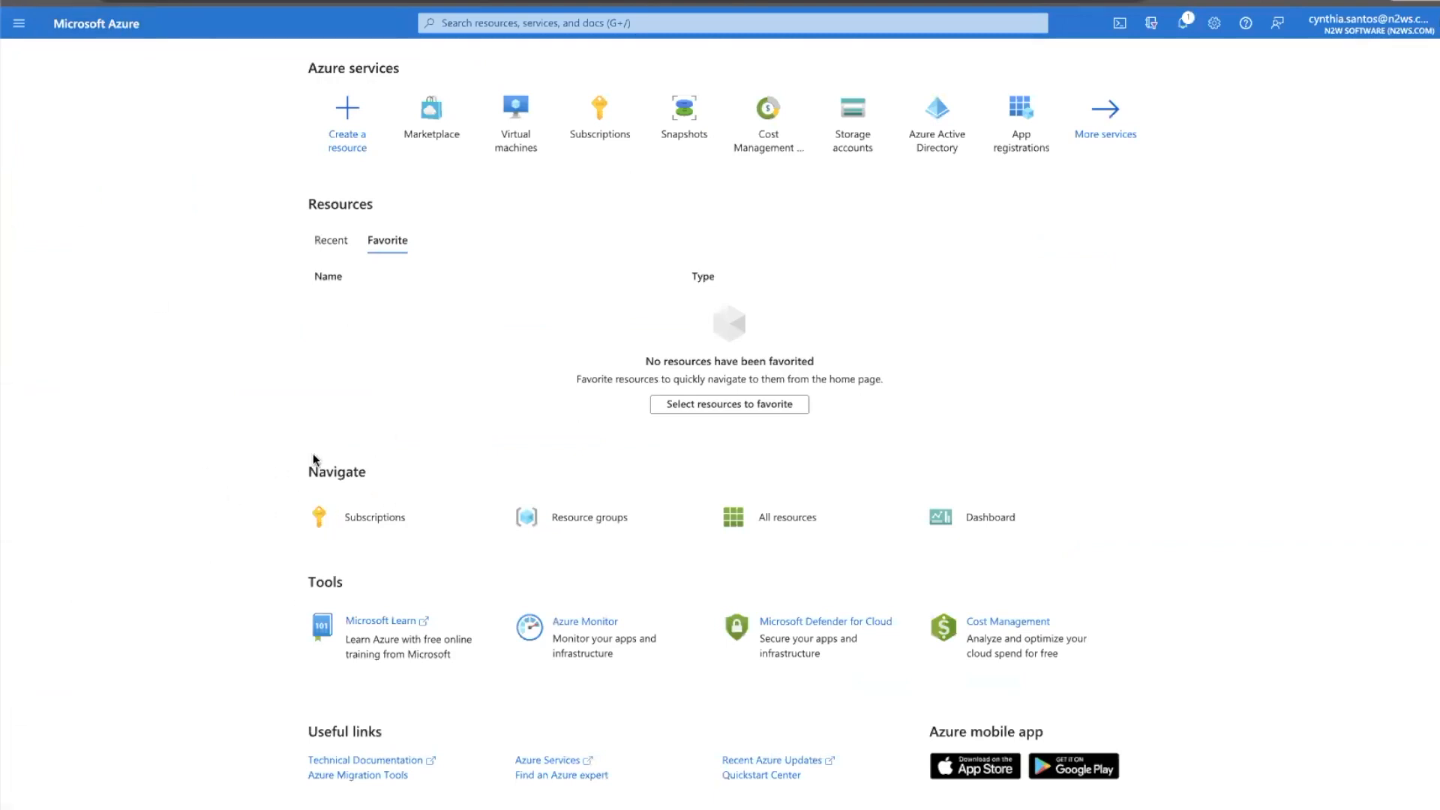
Open the access control settings of Azure subscription 1 and start adding a custom role.
left_click(346, 520)
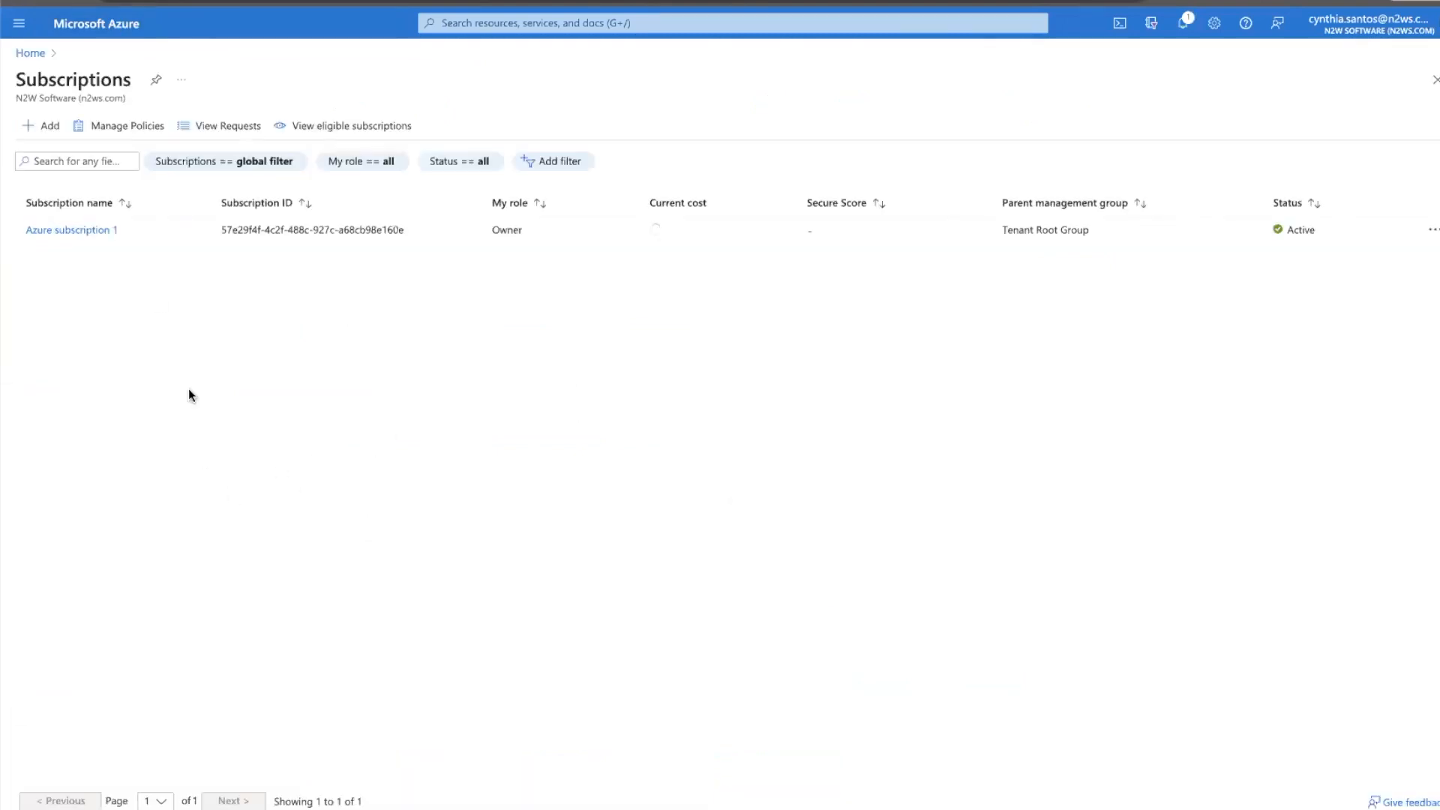
left_click(103, 232)
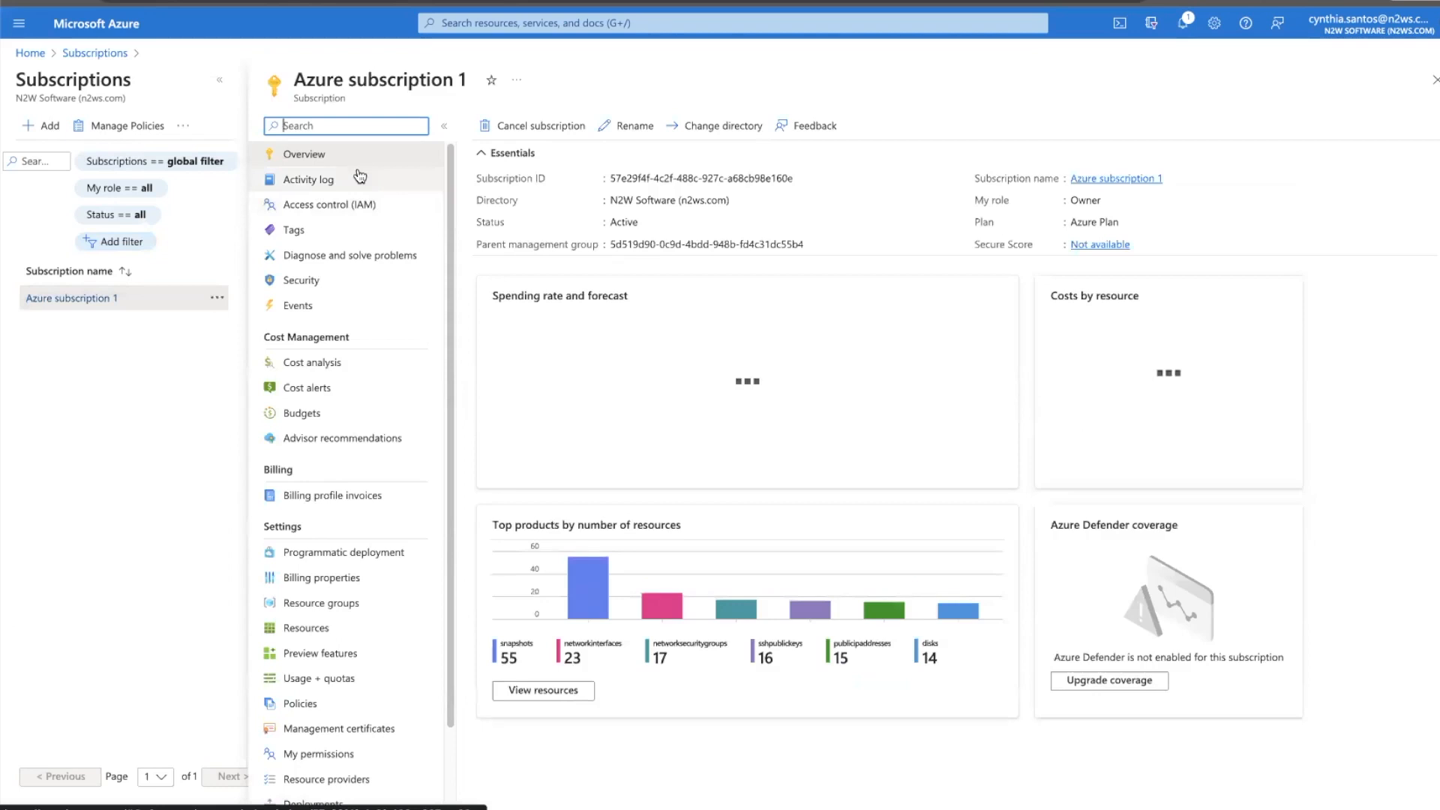
left_click(362, 204)
left_click(495, 126)
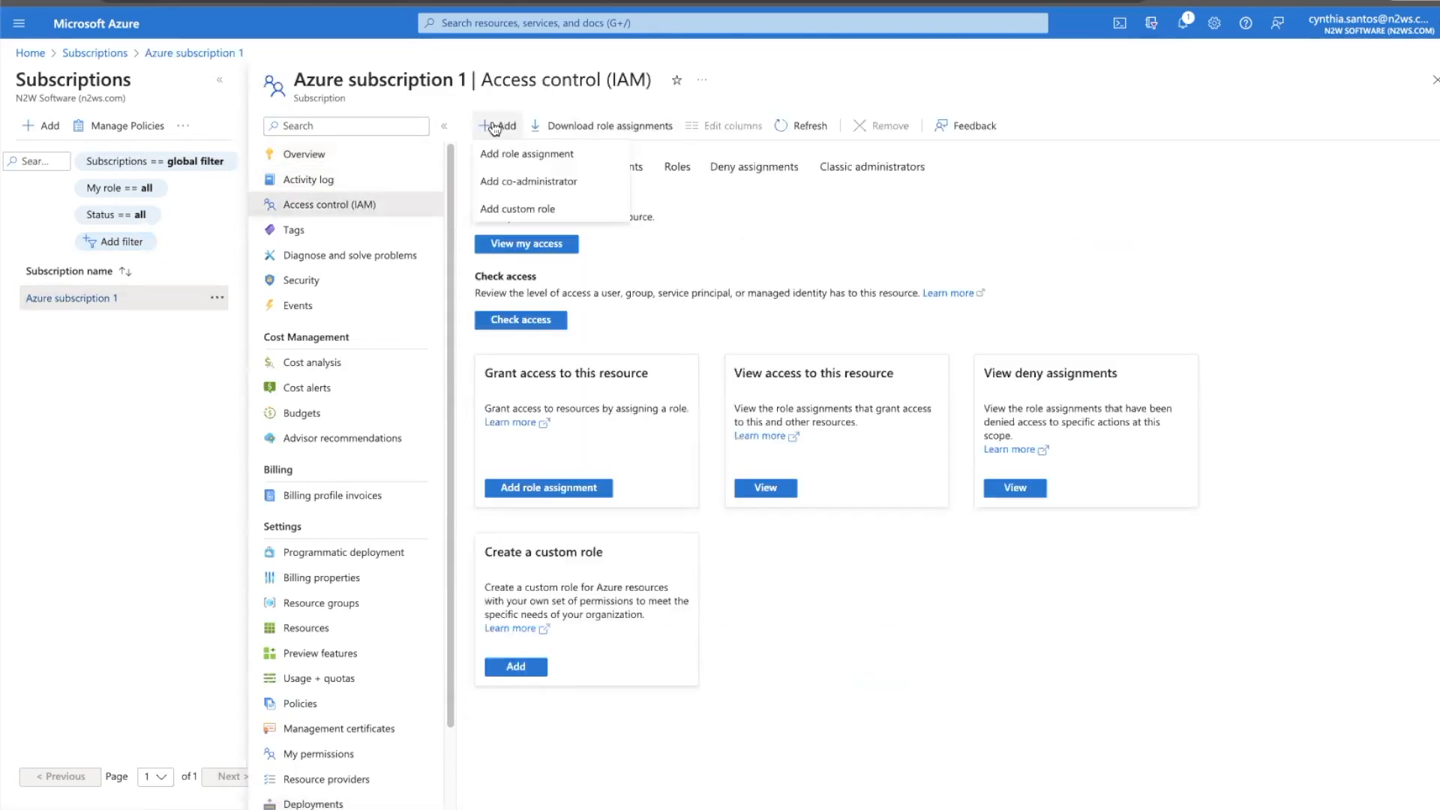
left_click(555, 208)
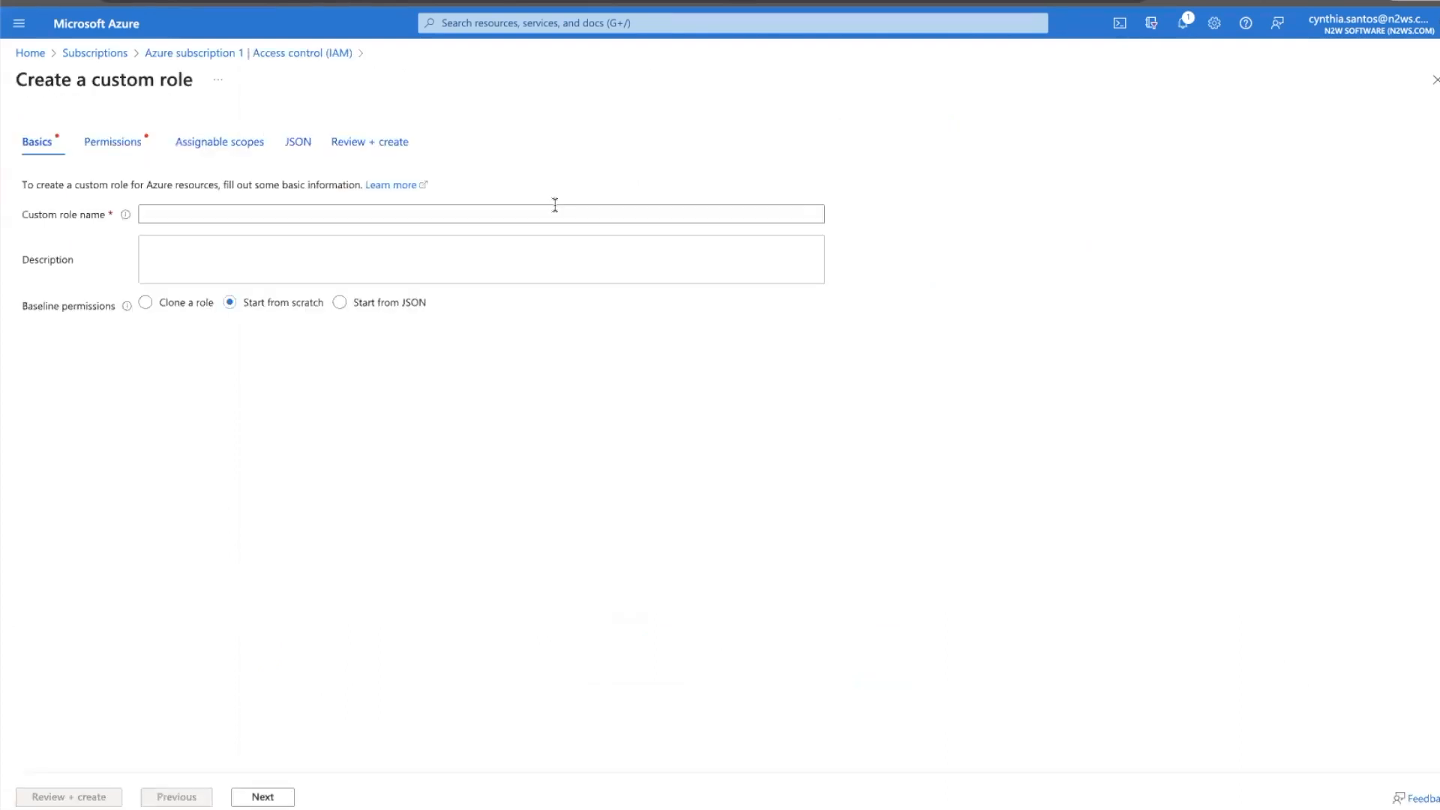
Base the custom role on azure_policy_permissions_Enterprise_BYOL_1.json, name it N2WSBackupRecoveryRoleV4.2v2 and proceed to its permissions.
left_click(396, 305)
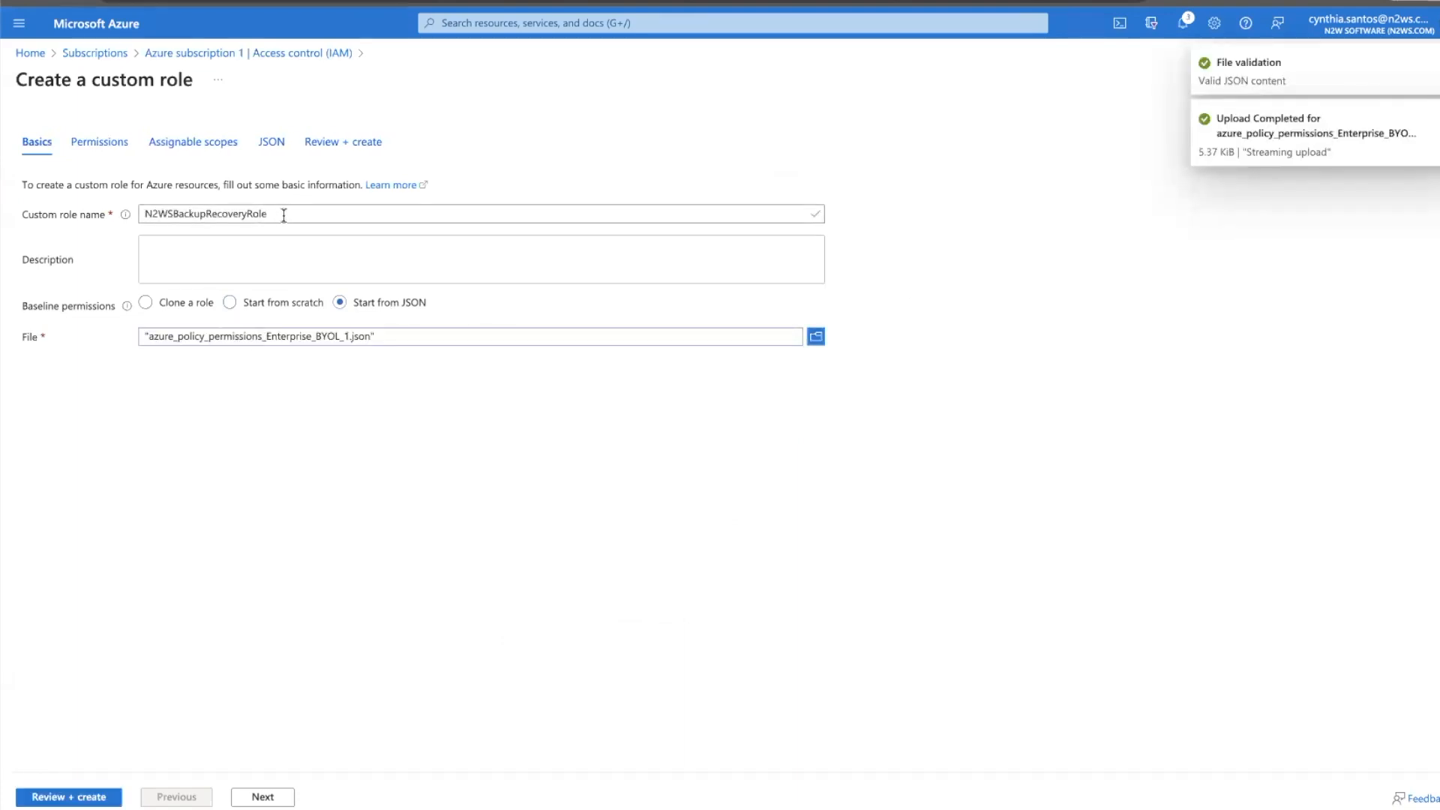
left_click(279, 214)
type("V4.2v2")
left_click(257, 587)
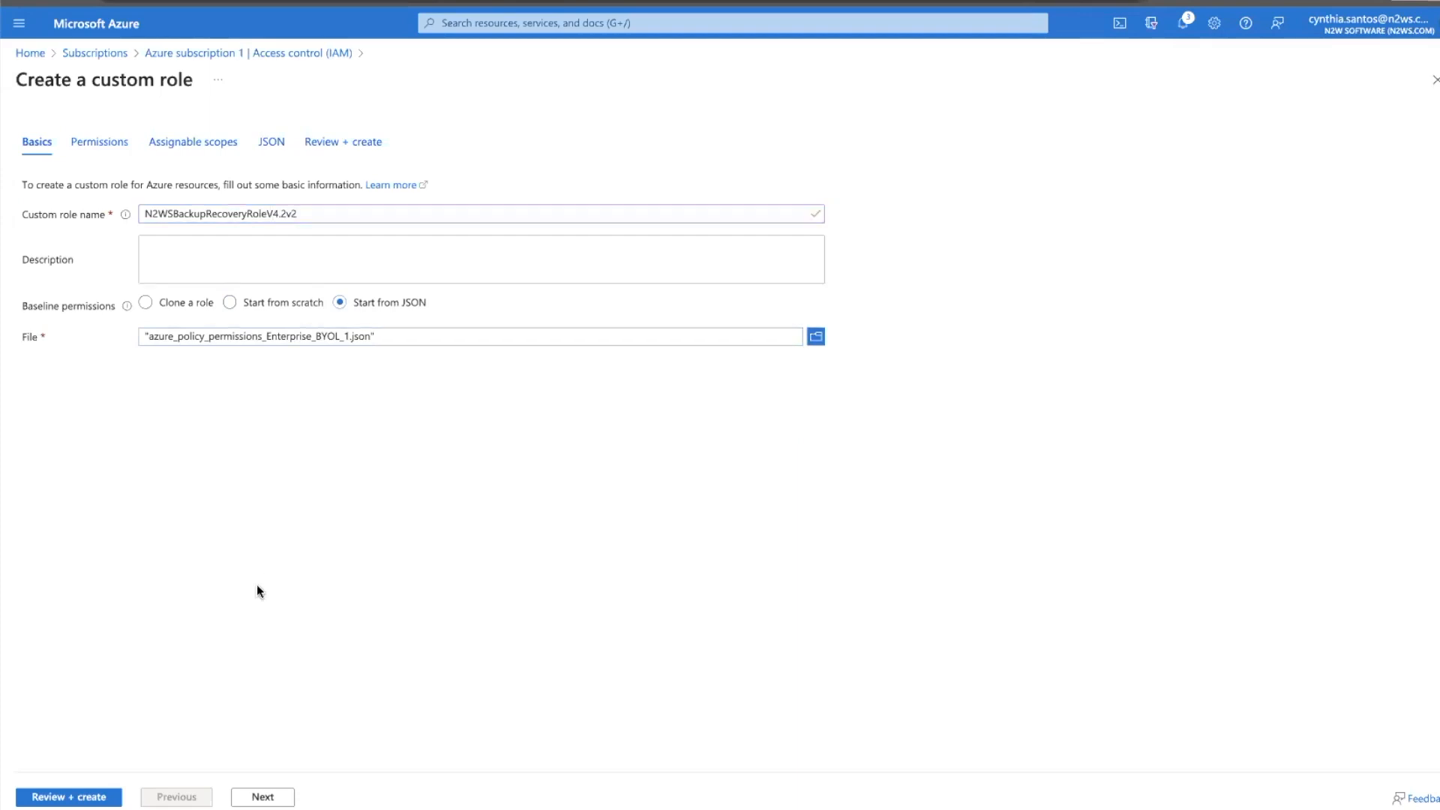
left_click(263, 798)
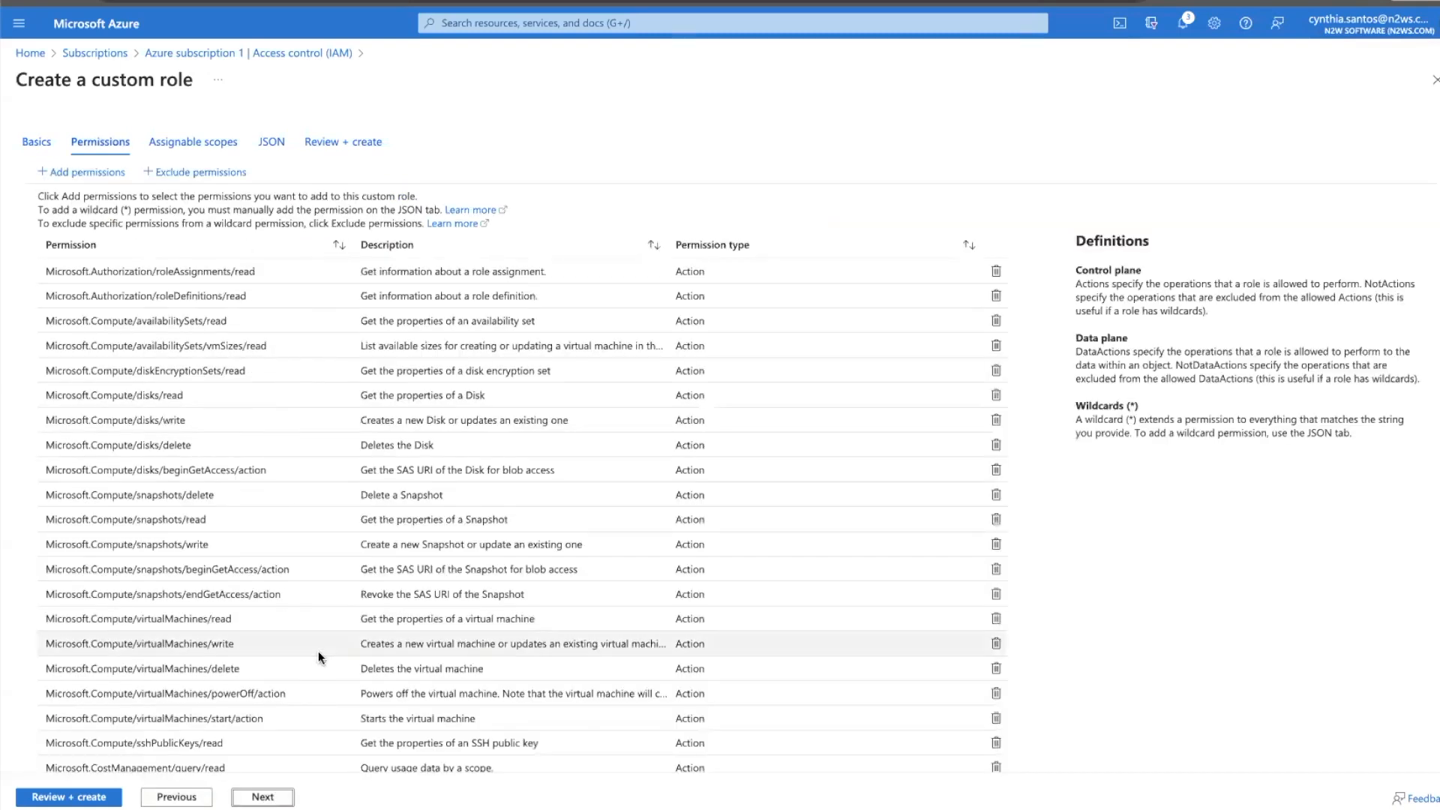
Replace the placeholder assignable scope with the subscription Azure subscription 1 and create the custom role.
left_click(261, 796)
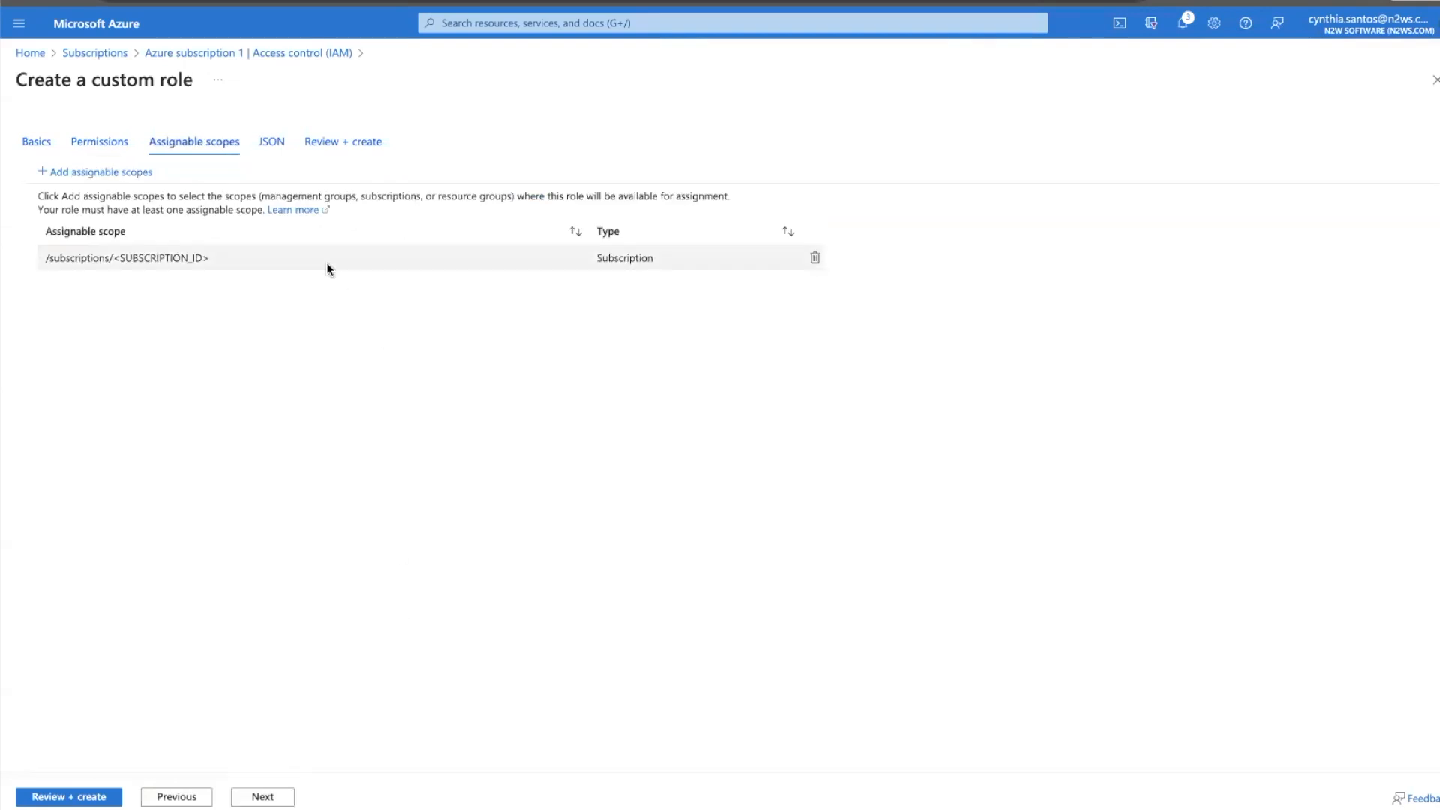
left_click(98, 173)
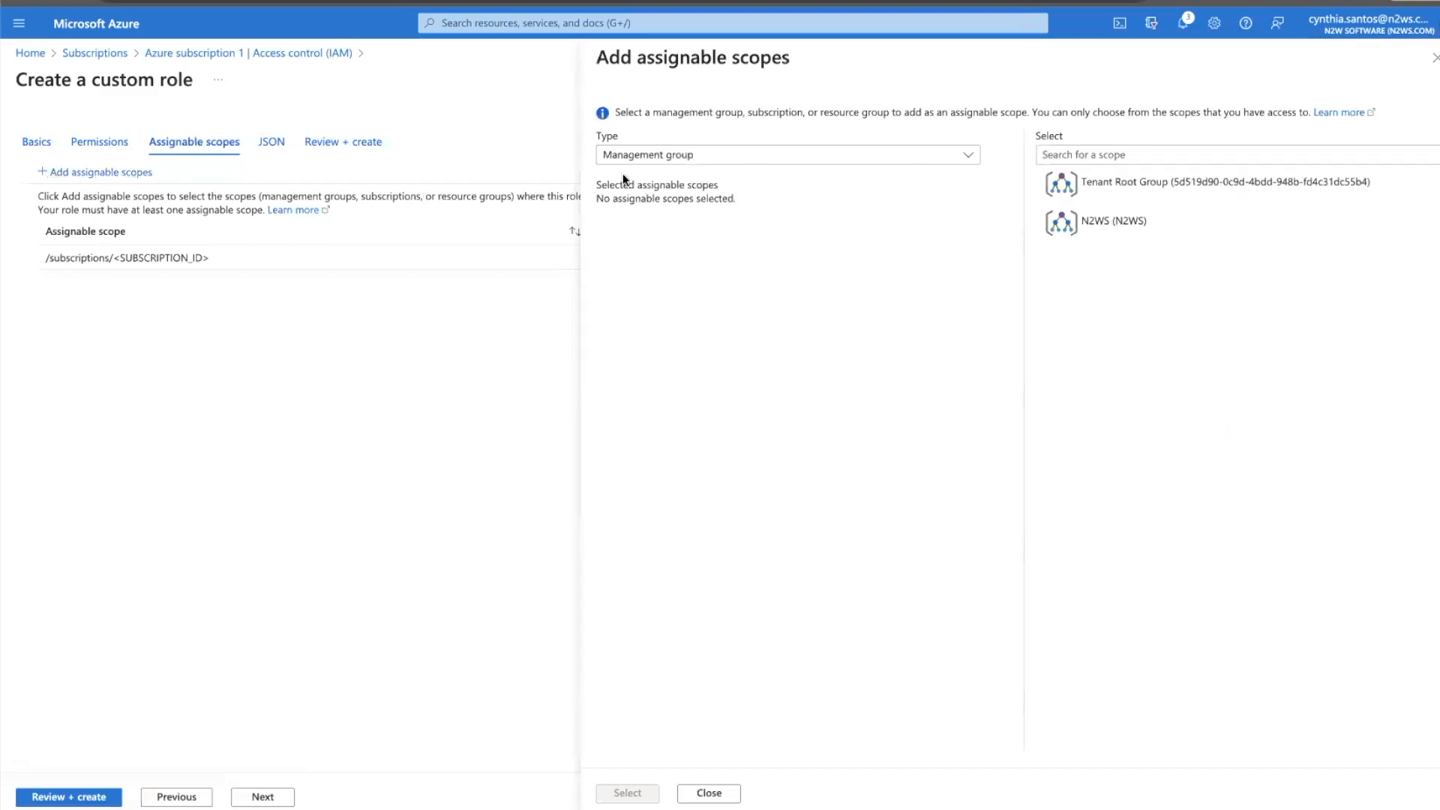
left_click(705, 161)
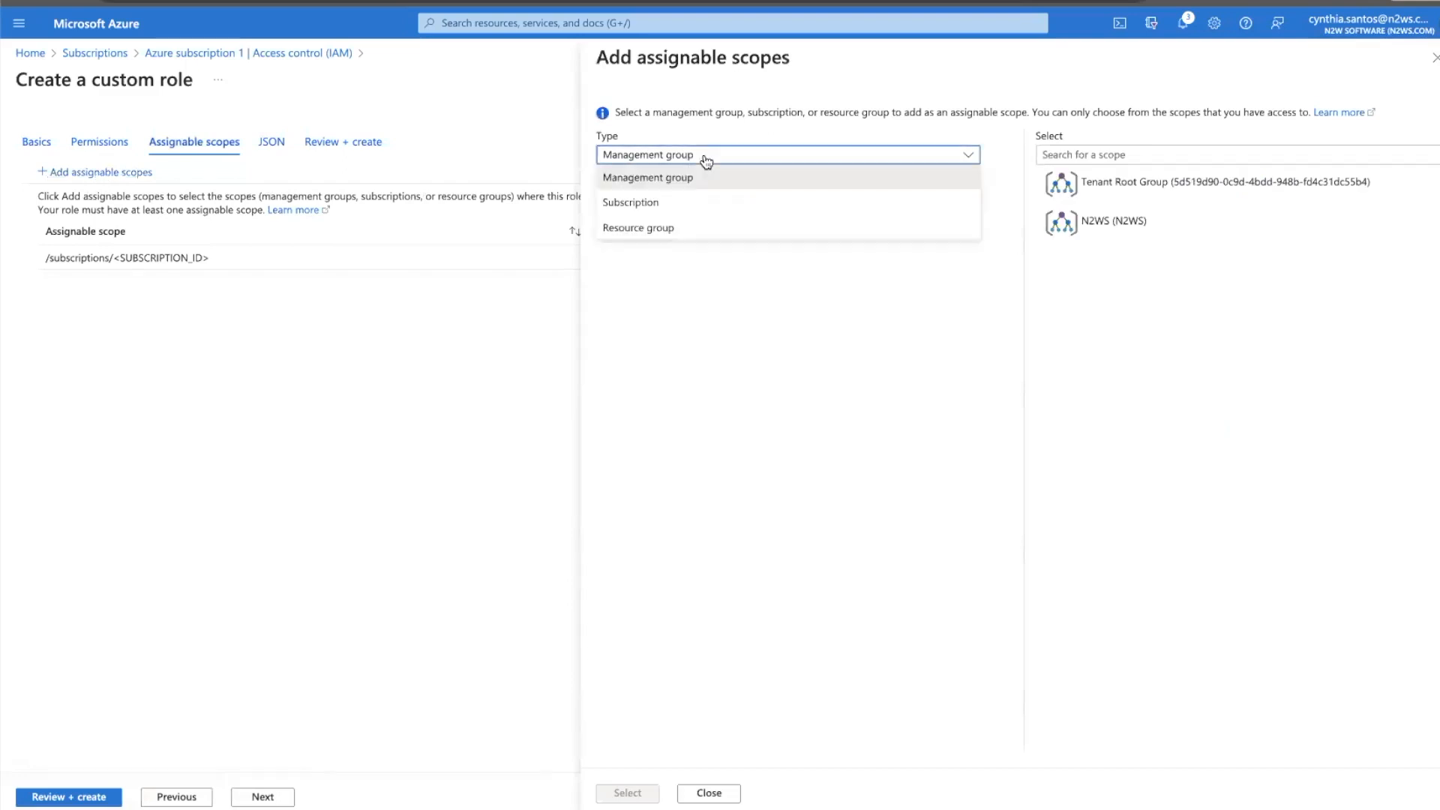
left_click(645, 203)
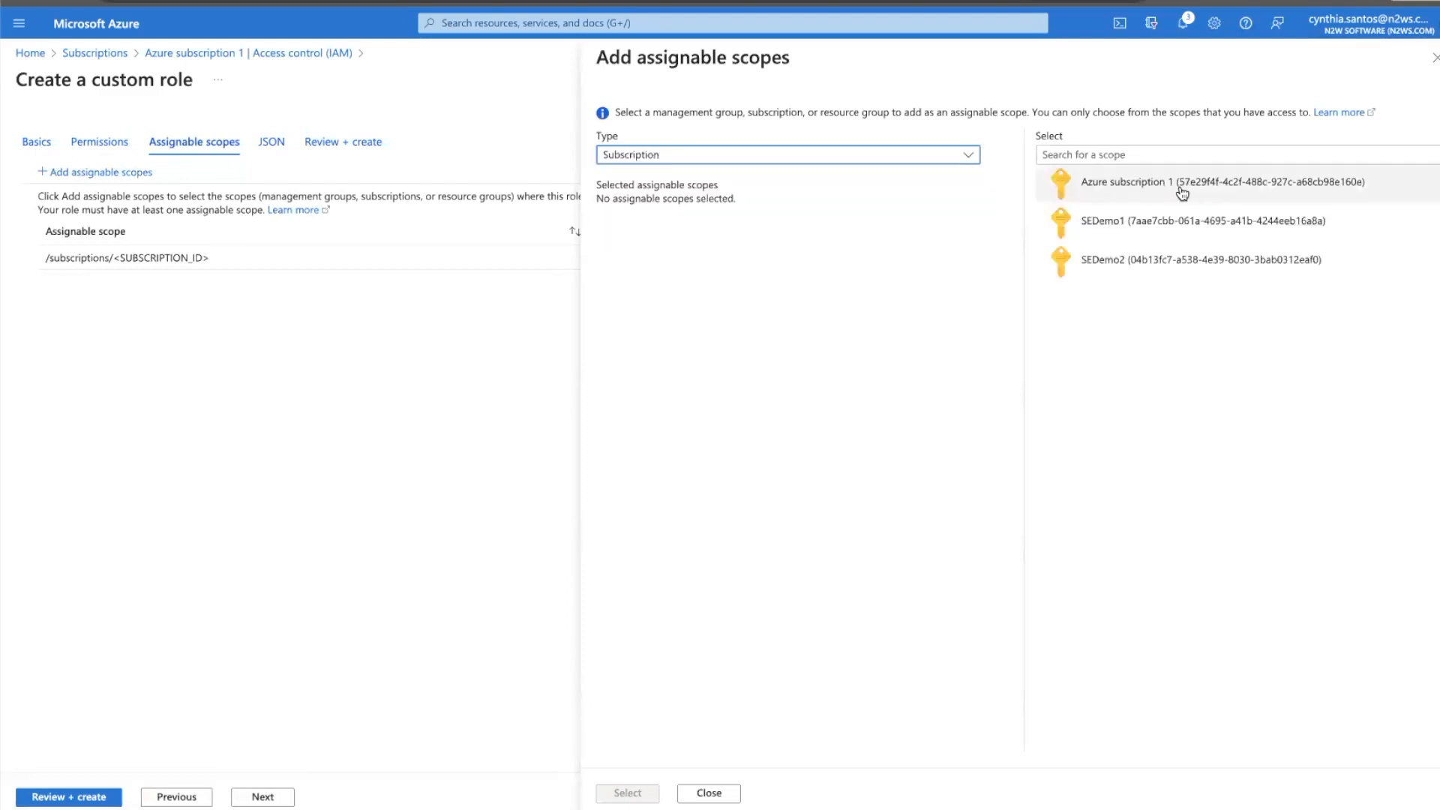
left_click(1182, 193)
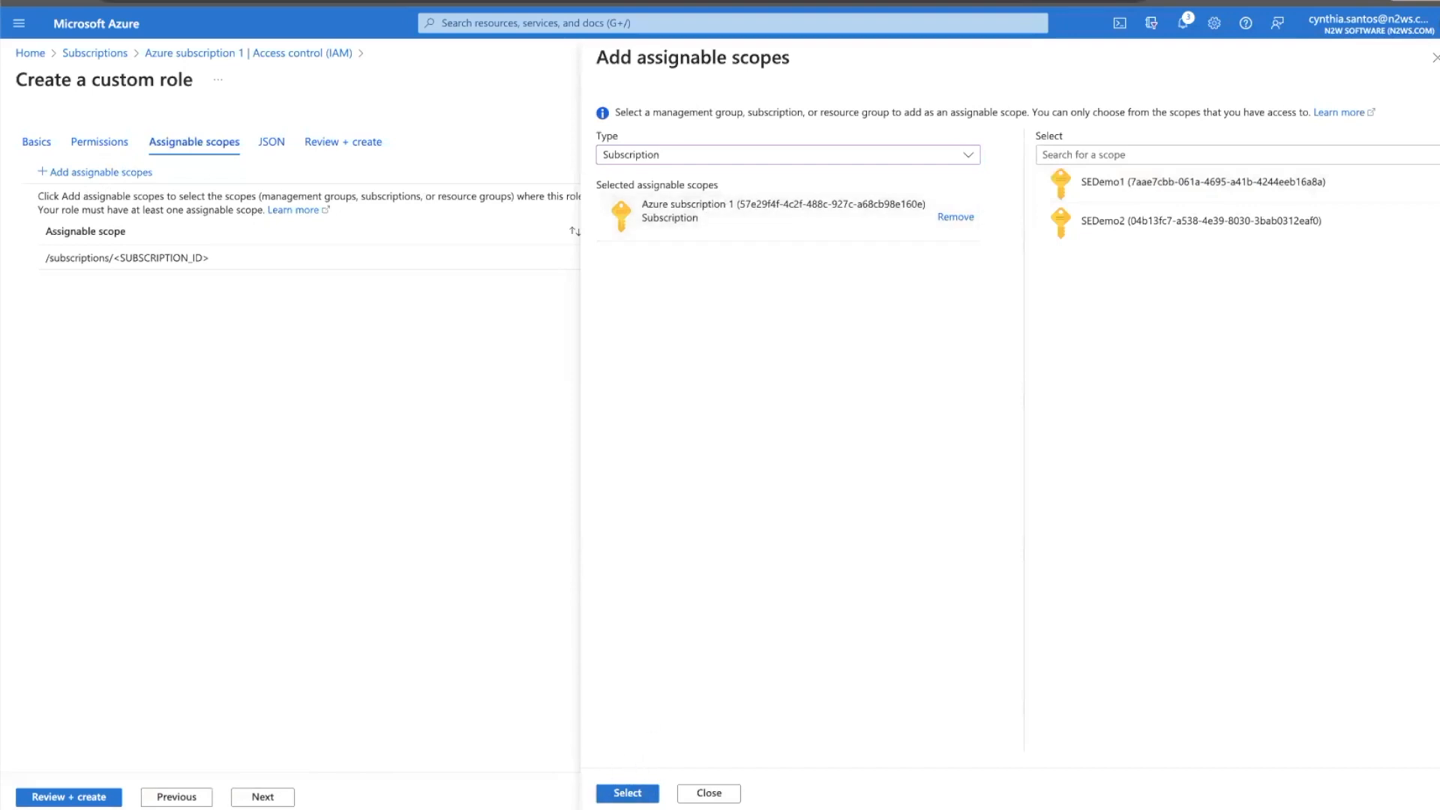
left_click(635, 794)
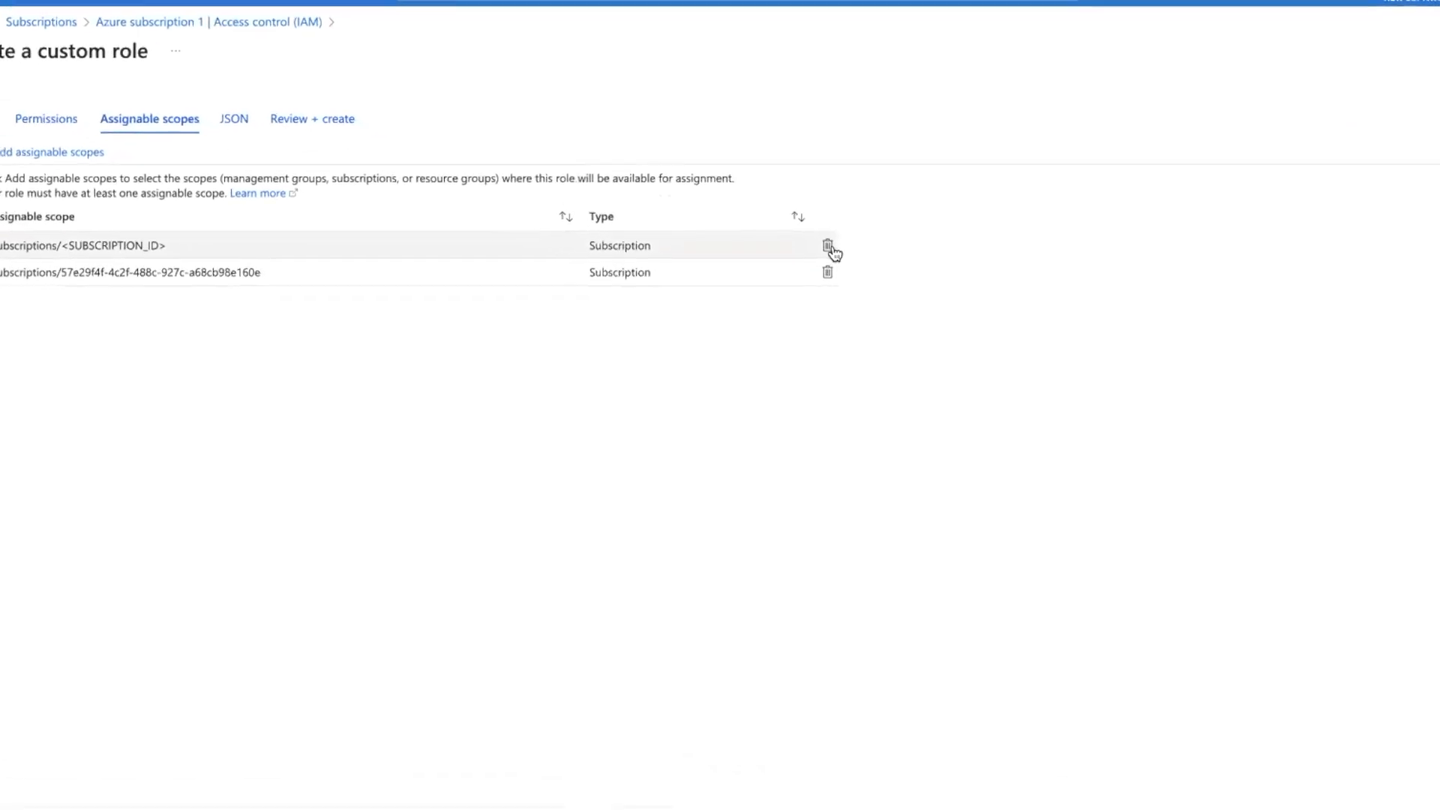
left_click(869, 207)
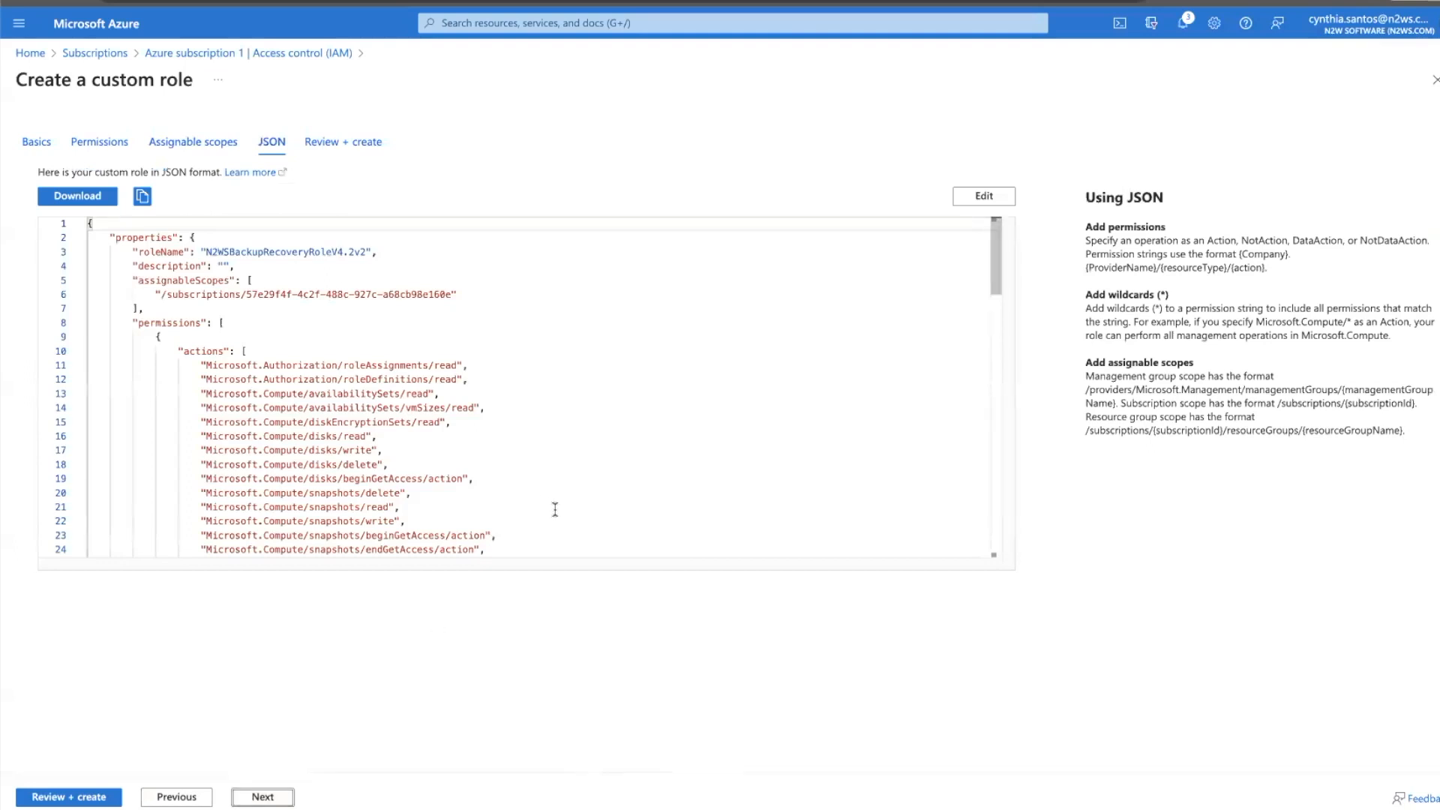
left_click(271, 794)
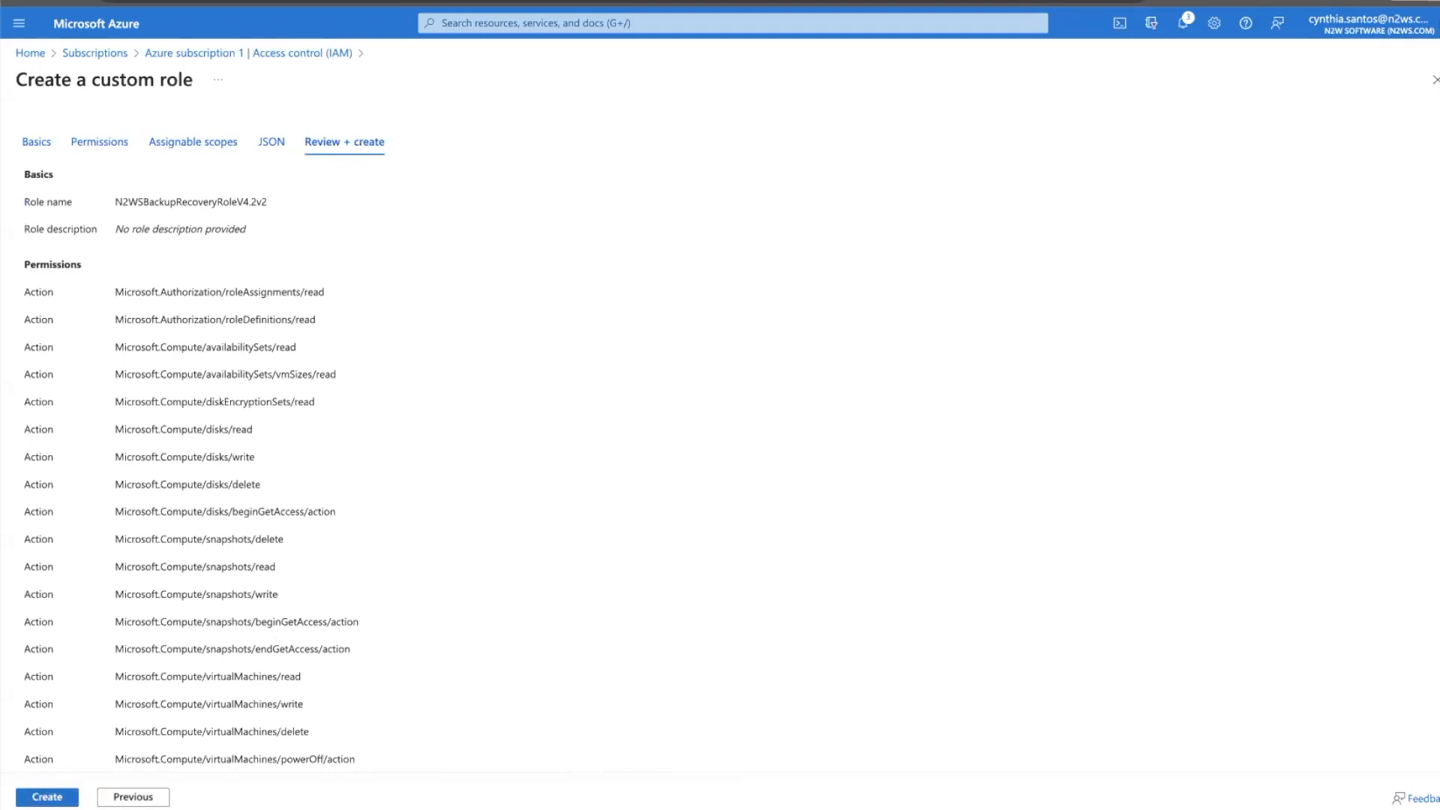
left_click(45, 797)
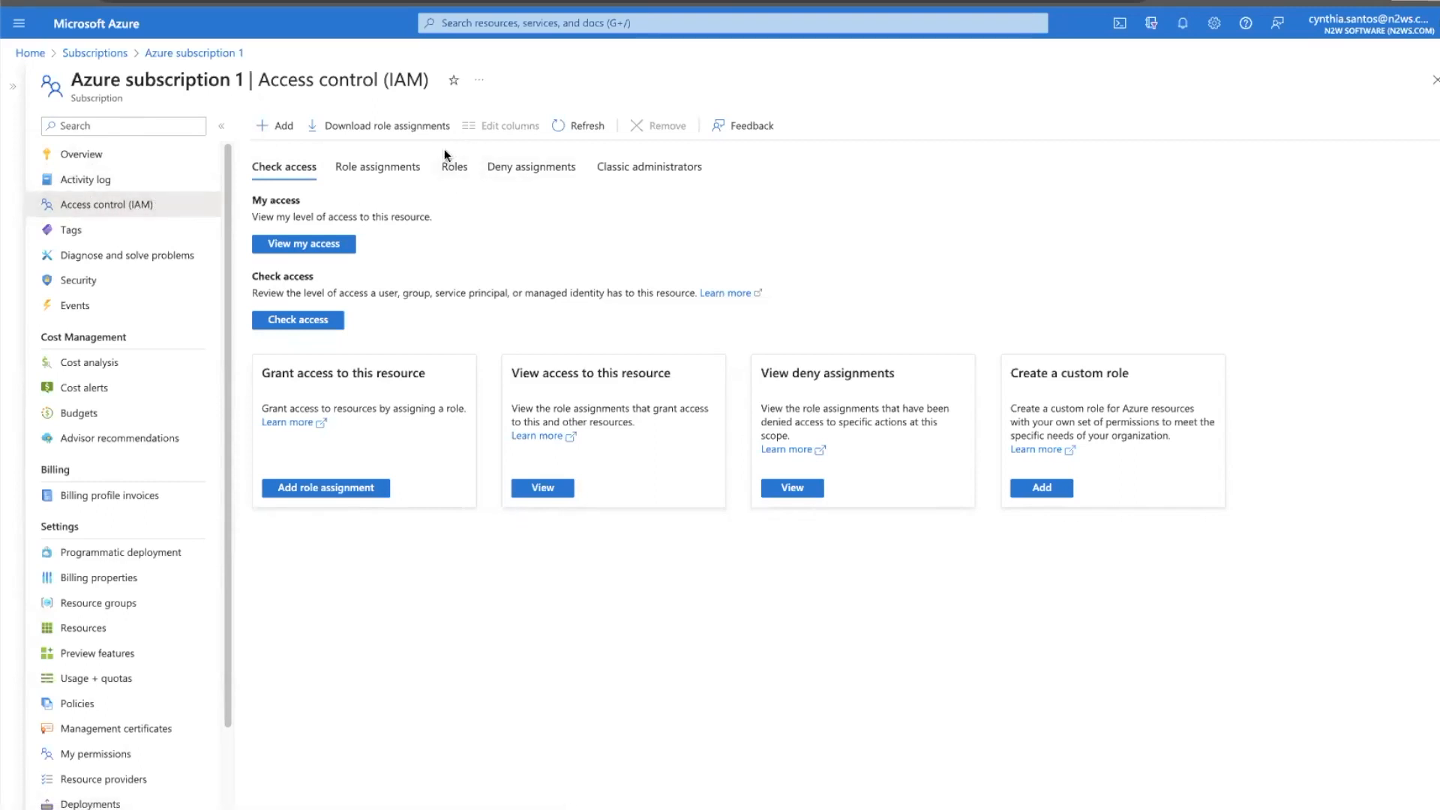
Filter the subscription's roles by the type CustomRole and select N2WSBackupRecoveryRoleV4.2v2 to check the new role.
left_click(455, 168)
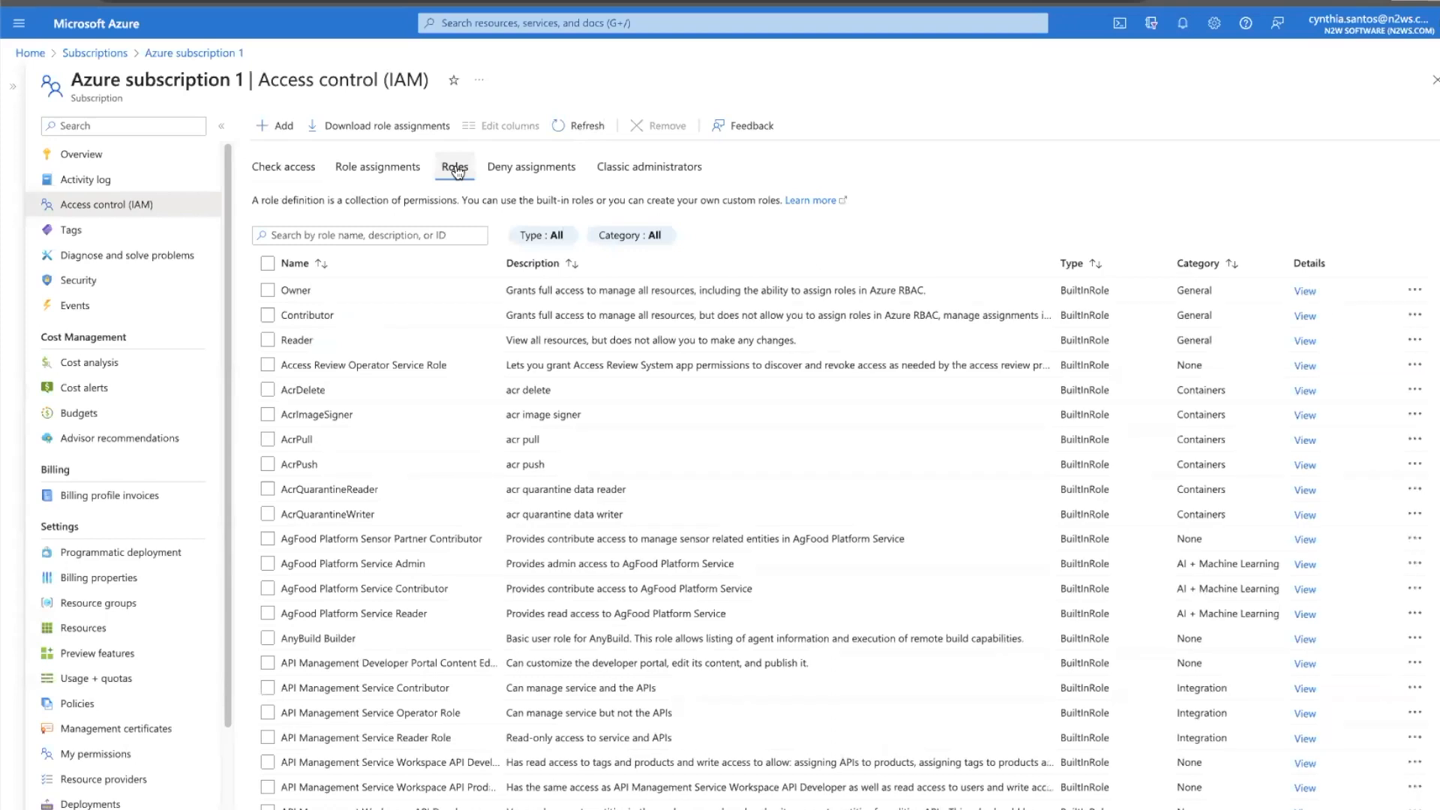
left_click(560, 237)
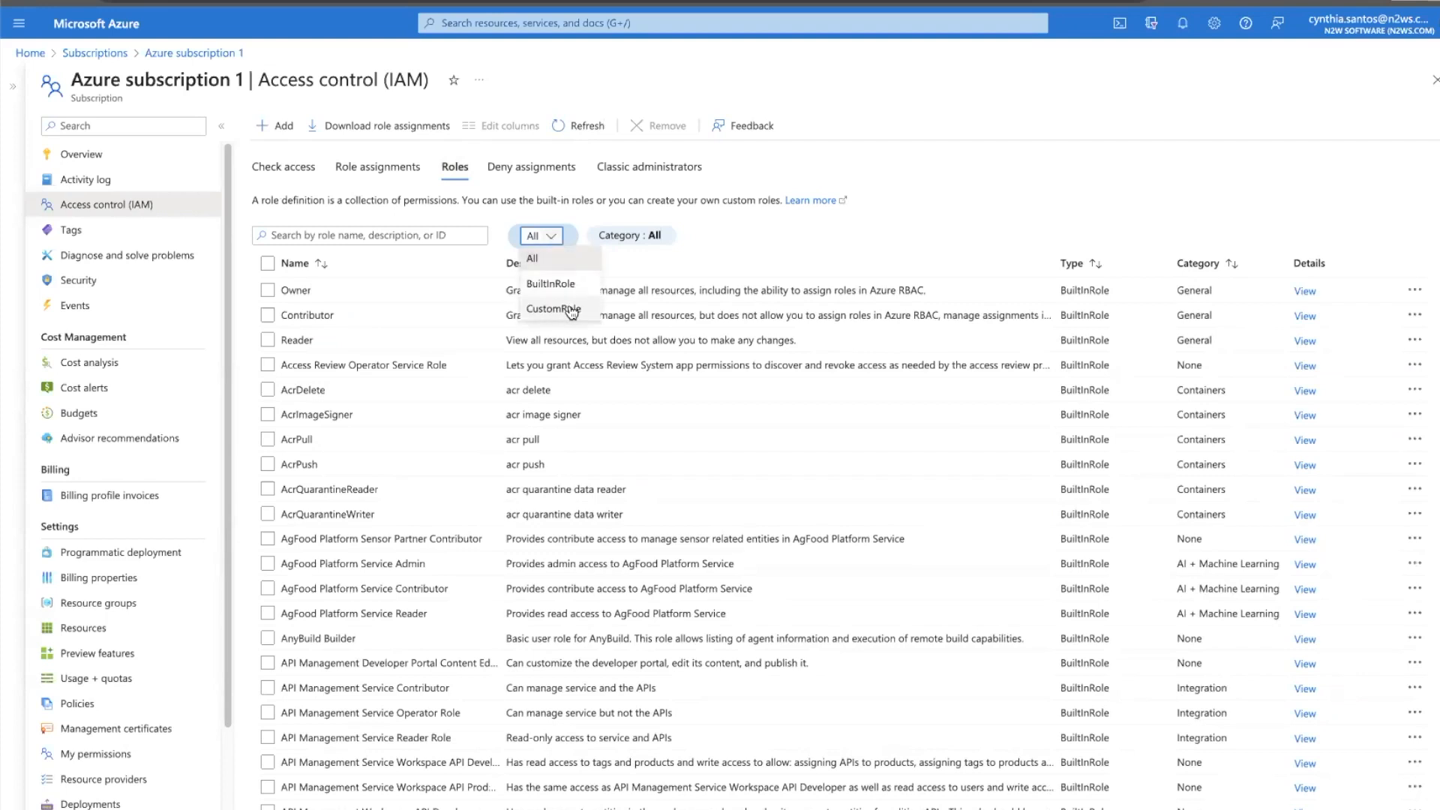
left_click(570, 309)
left_click(438, 495)
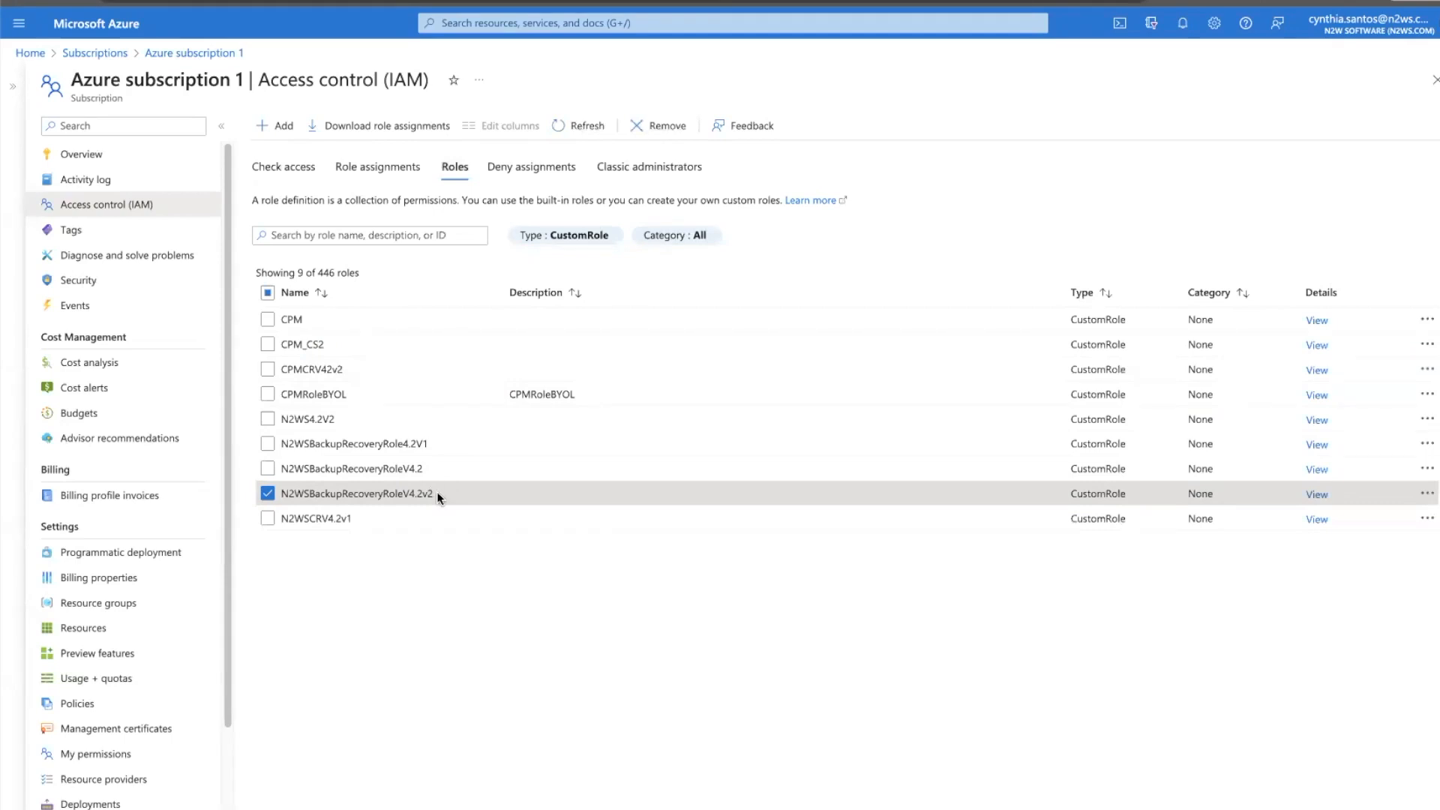
Open the Azure role assignments for the system-assigned identity of the virtual machine CPMN2WS4.2v1.
left_click(96, 23)
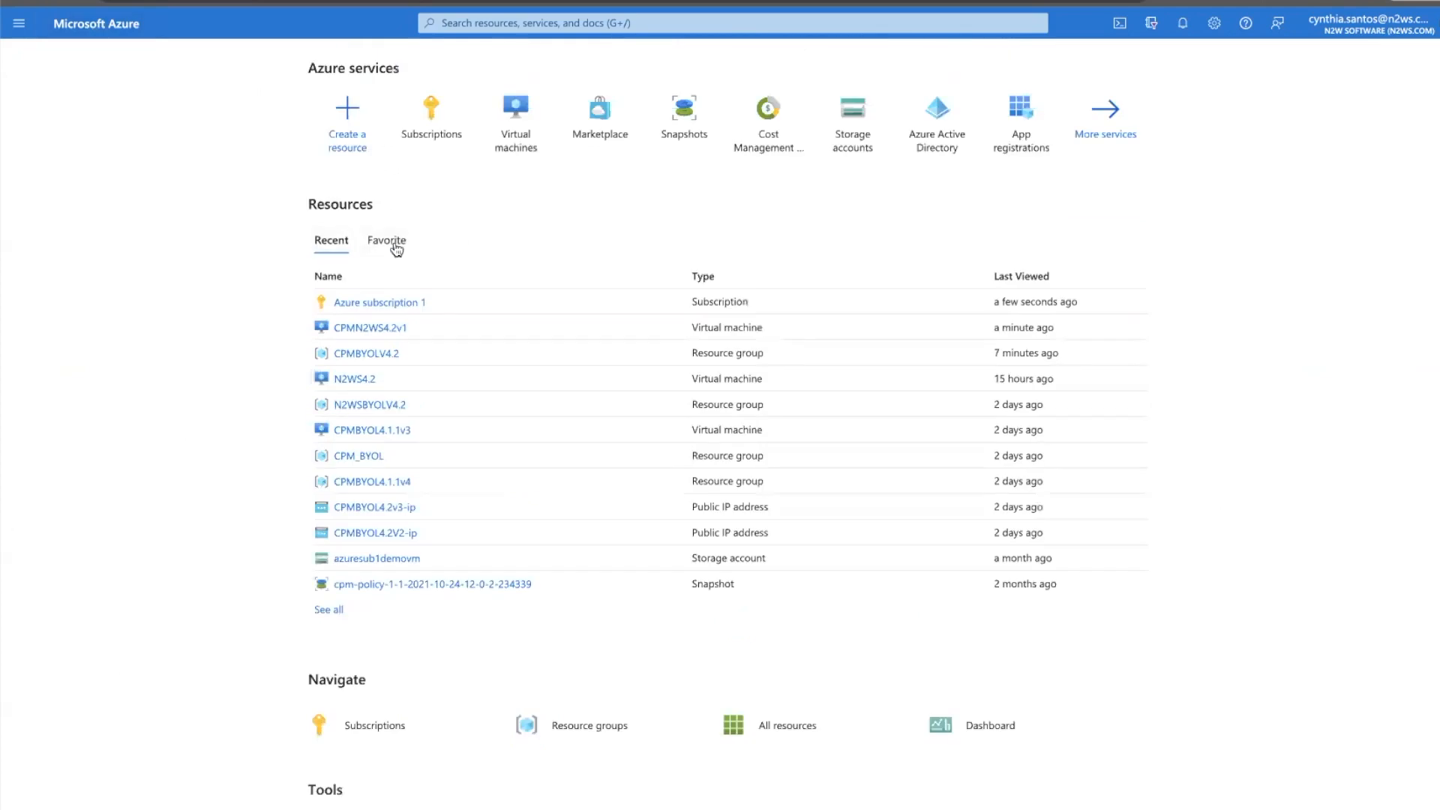
left_click(516, 116)
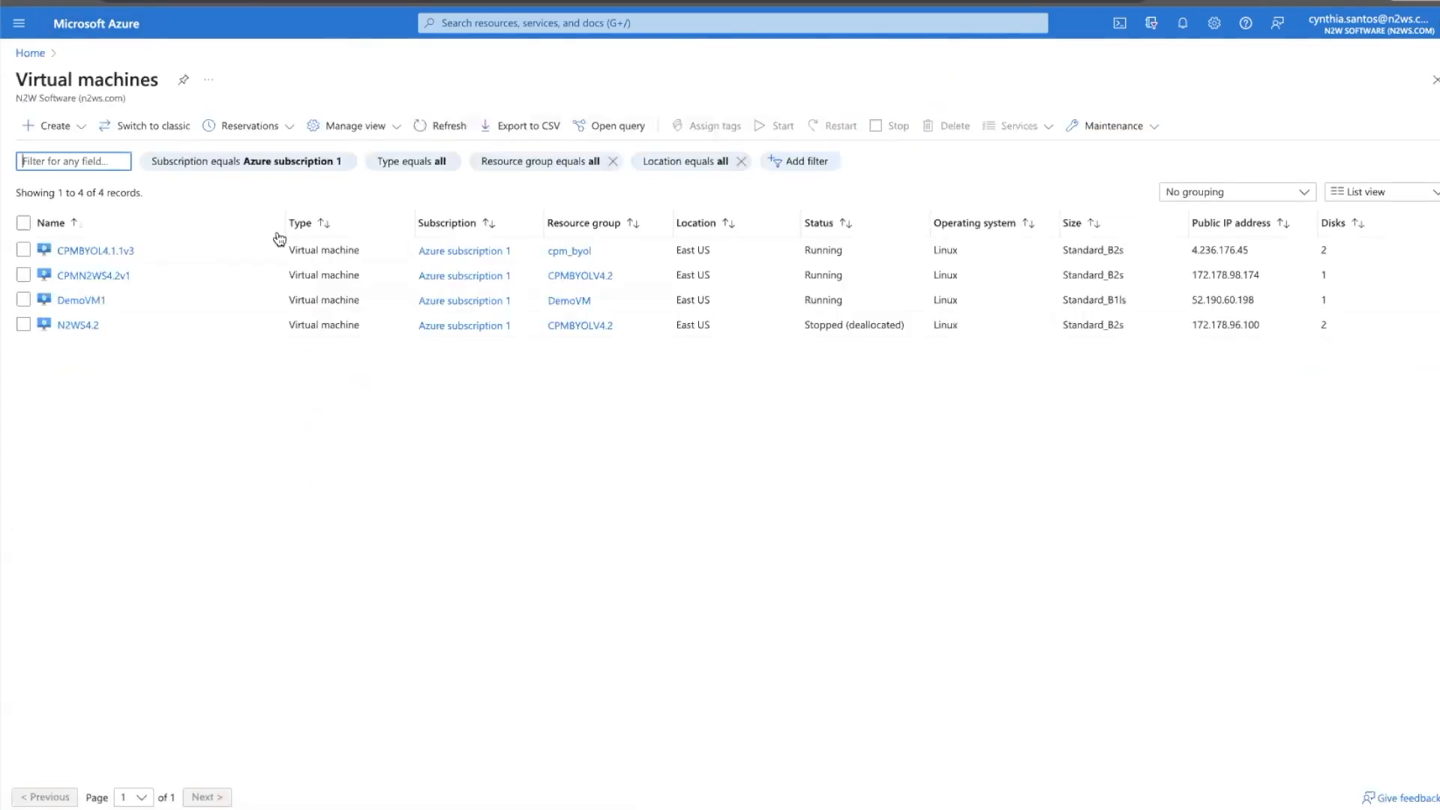
left_click(23, 275)
left_click(109, 277)
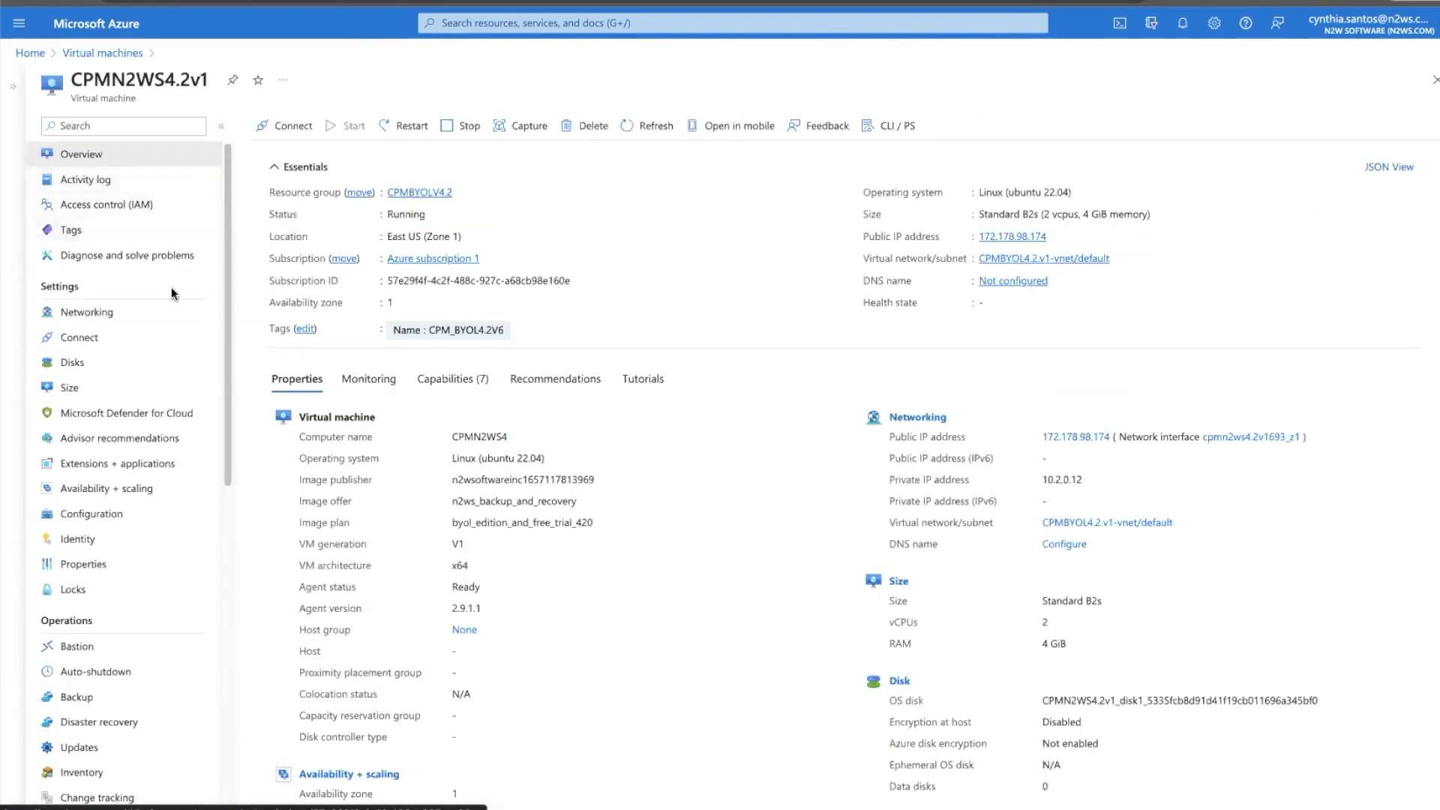
left_click(78, 539)
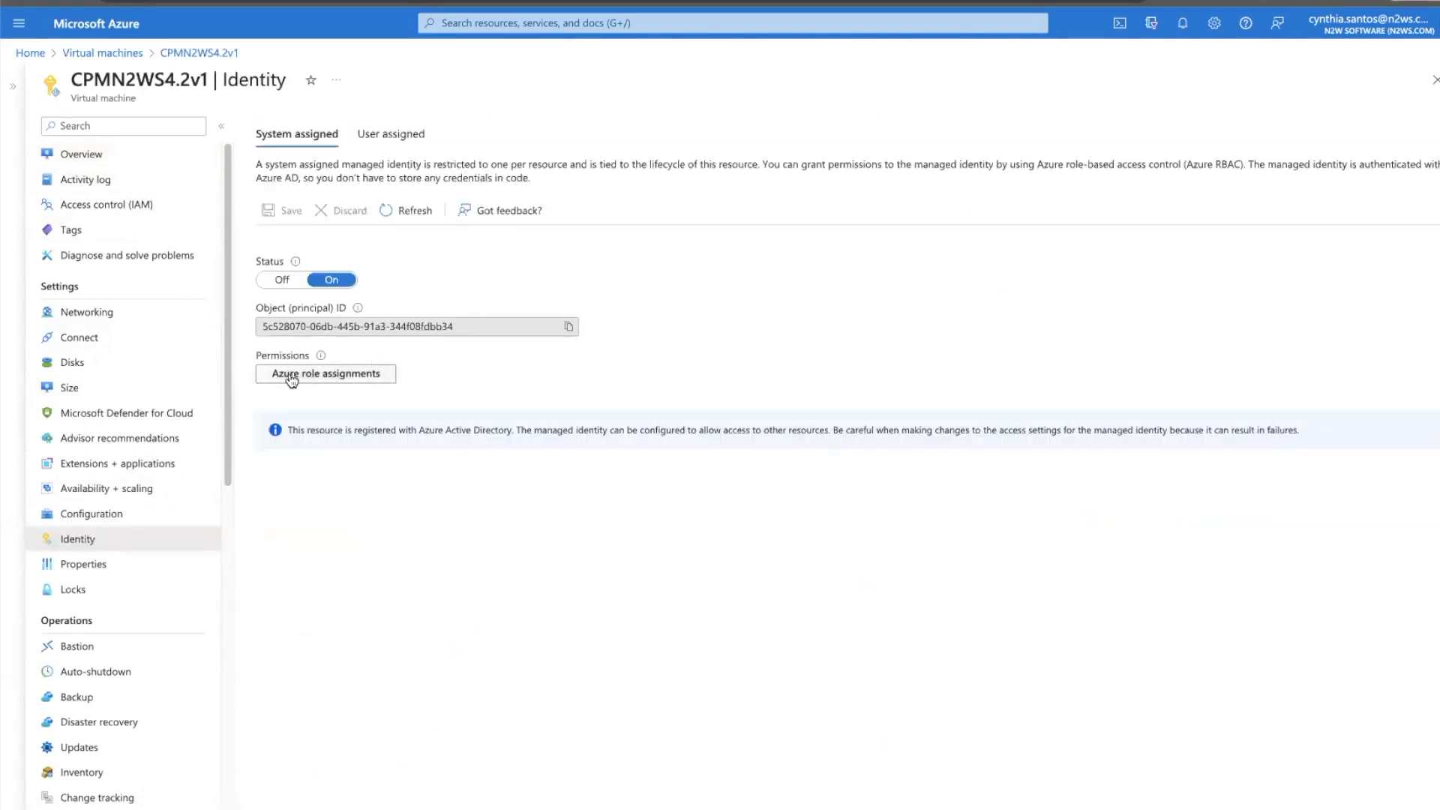
left_click(326, 375)
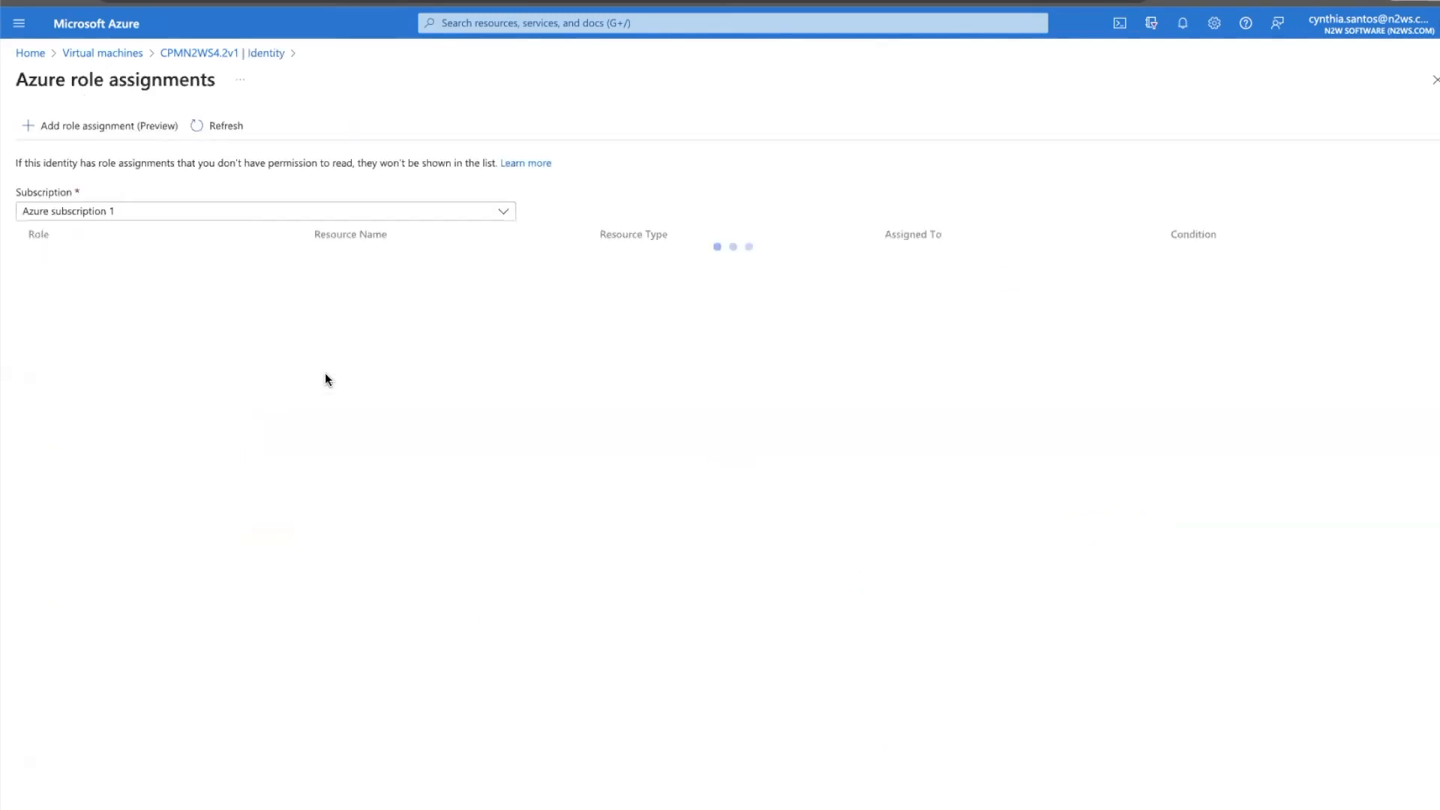
Assign the role N2WSBackupRecoveryRoleV4.2v2 to the identity with the scope Subscription on Azure subscription 1, and return to the identity settings.
left_click(132, 129)
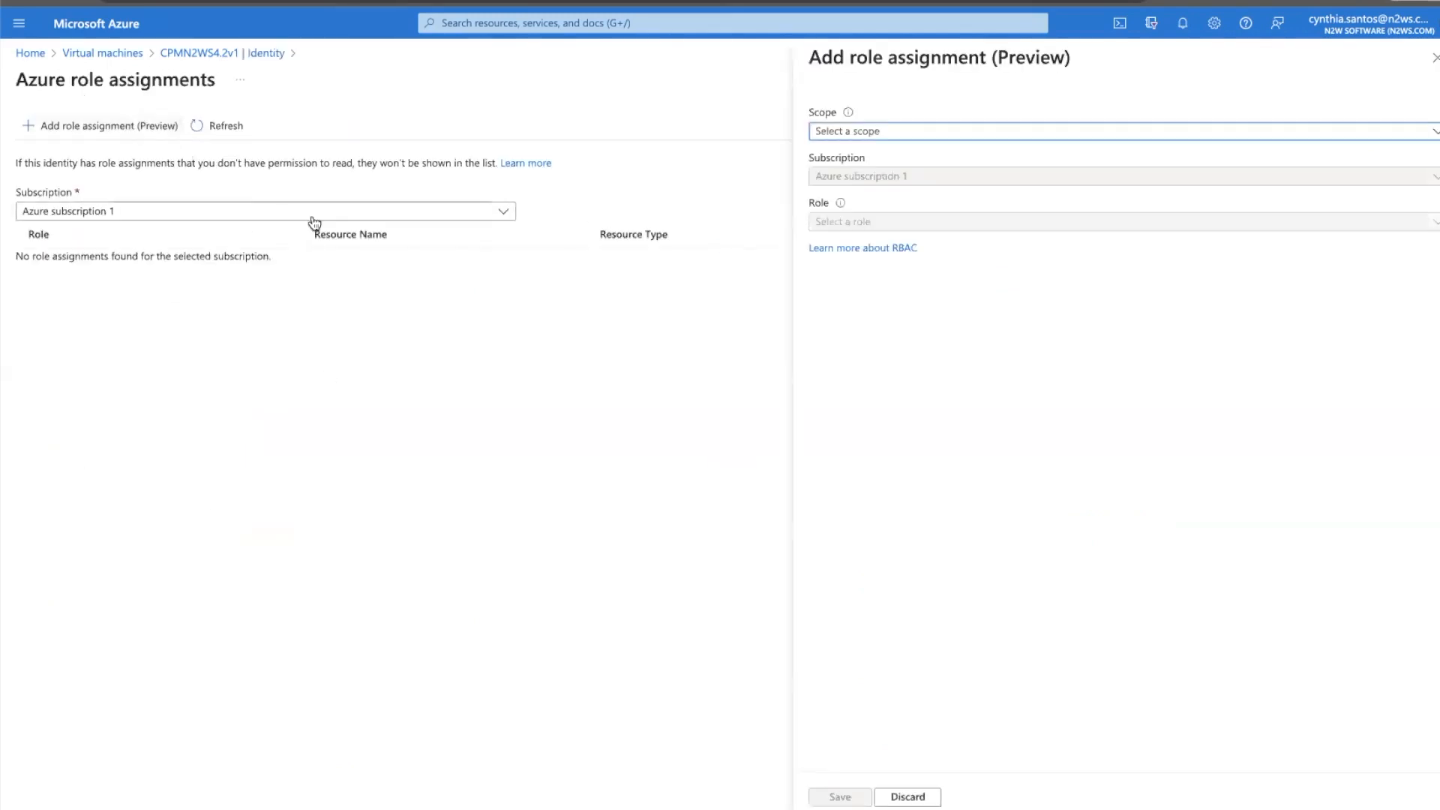
left_click(941, 134)
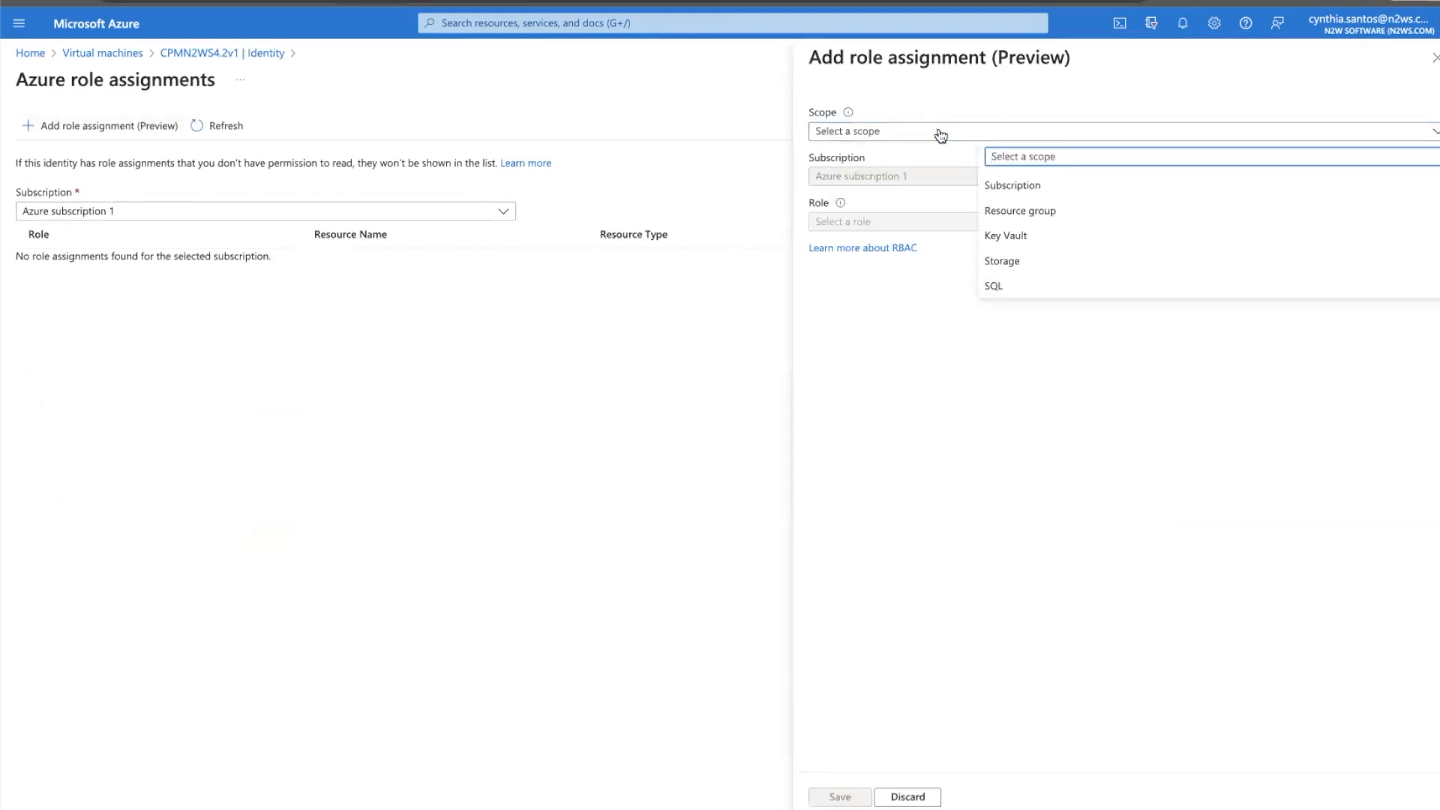
left_click(1033, 189)
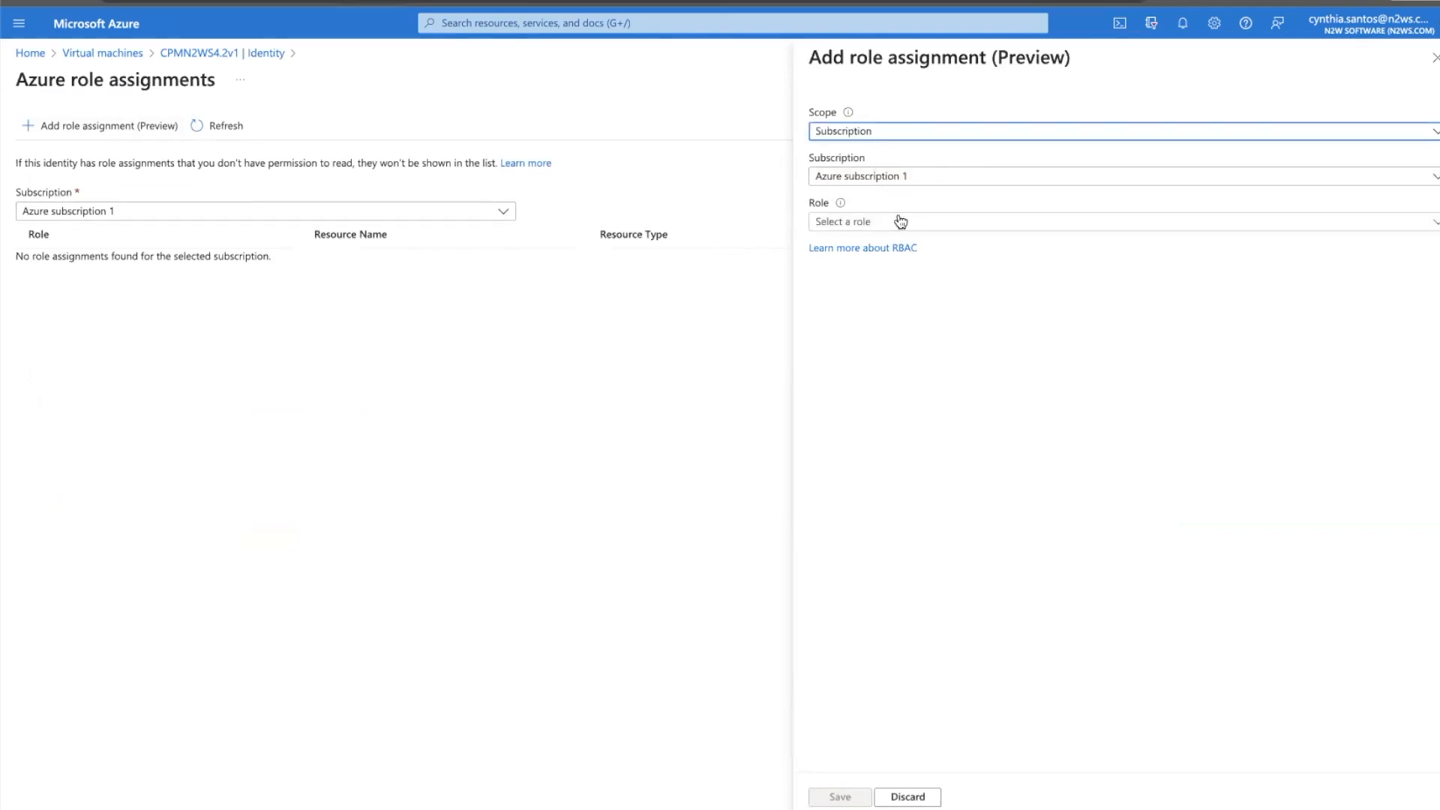
left_click(900, 222)
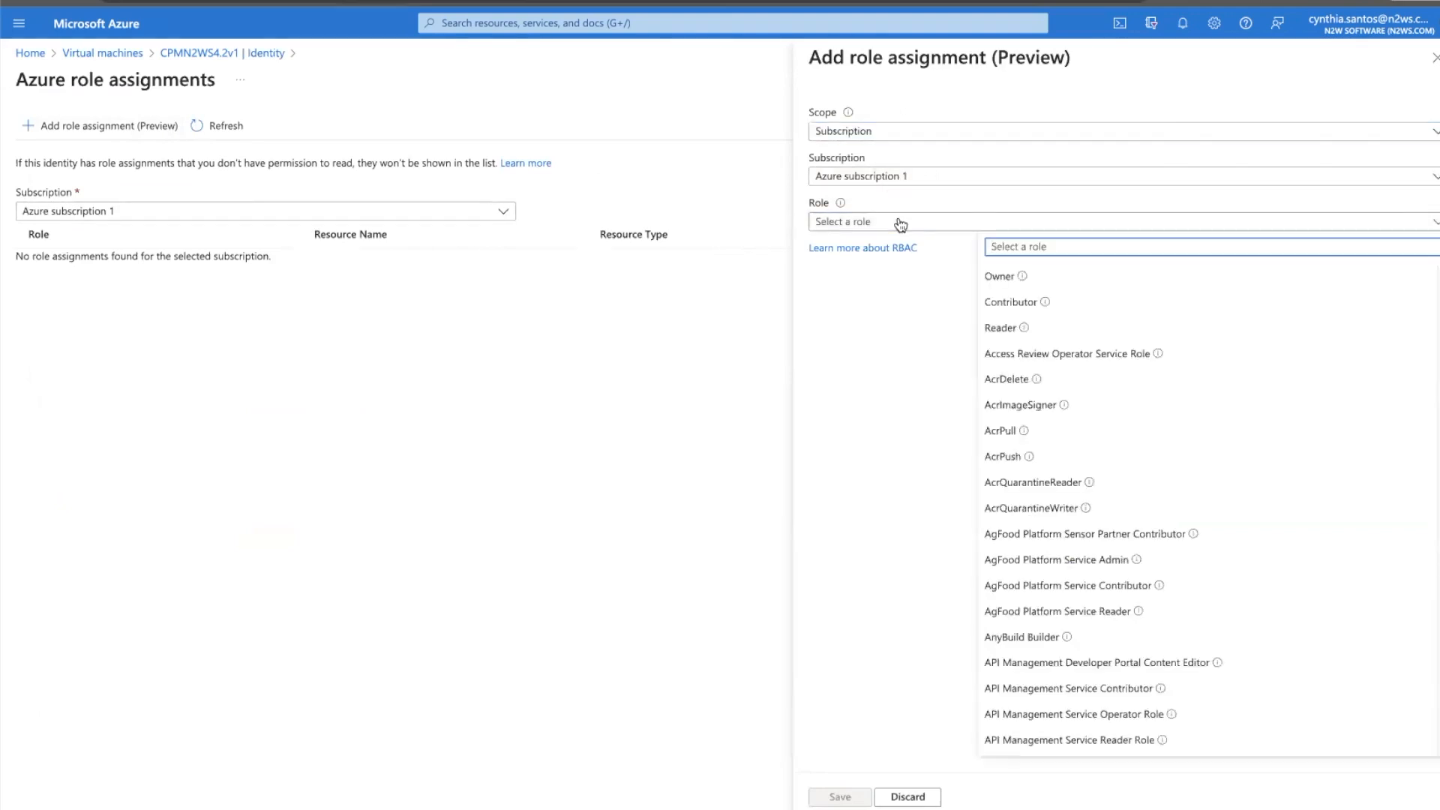
type("N2WSBackupRecoveryRoleV4.2v2")
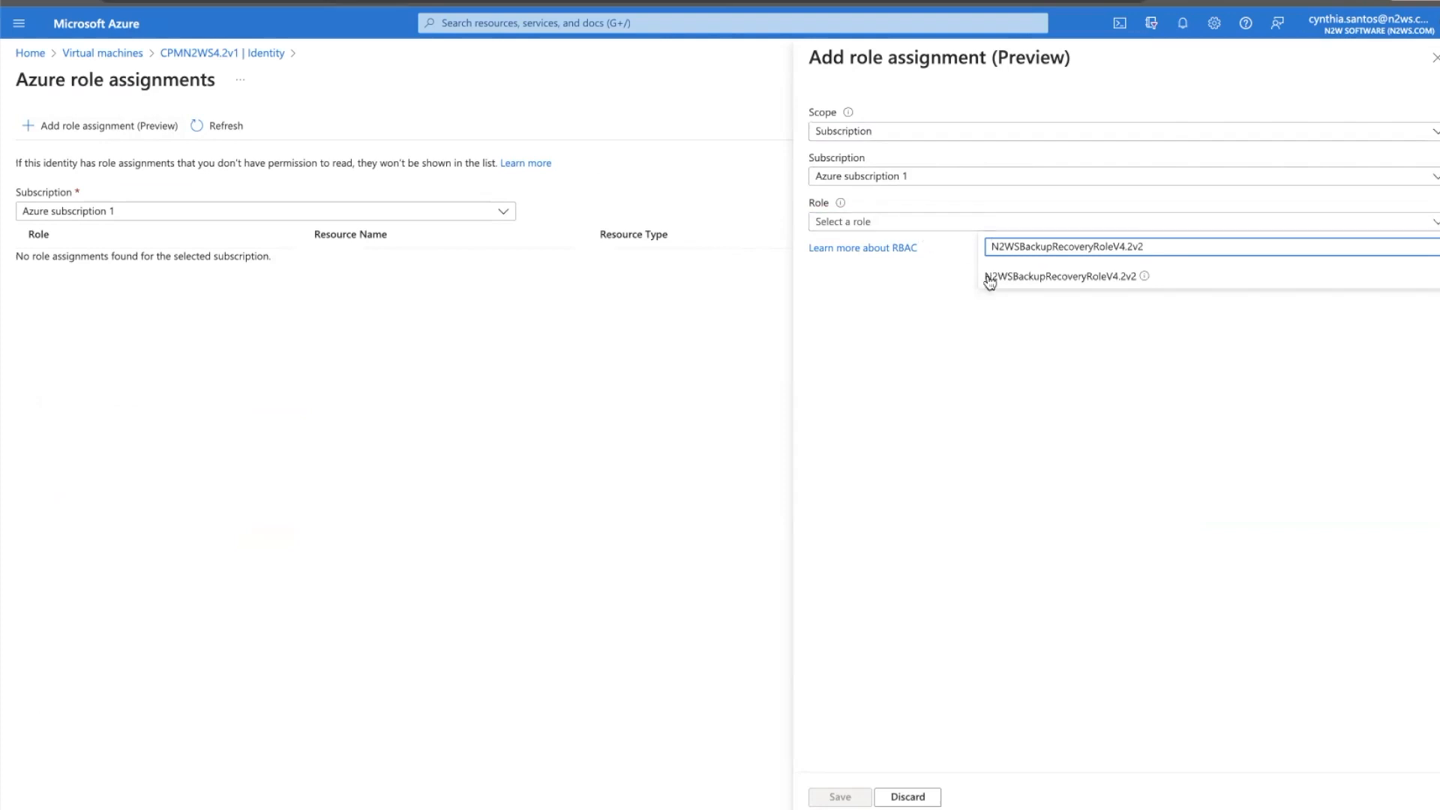
left_click(1035, 279)
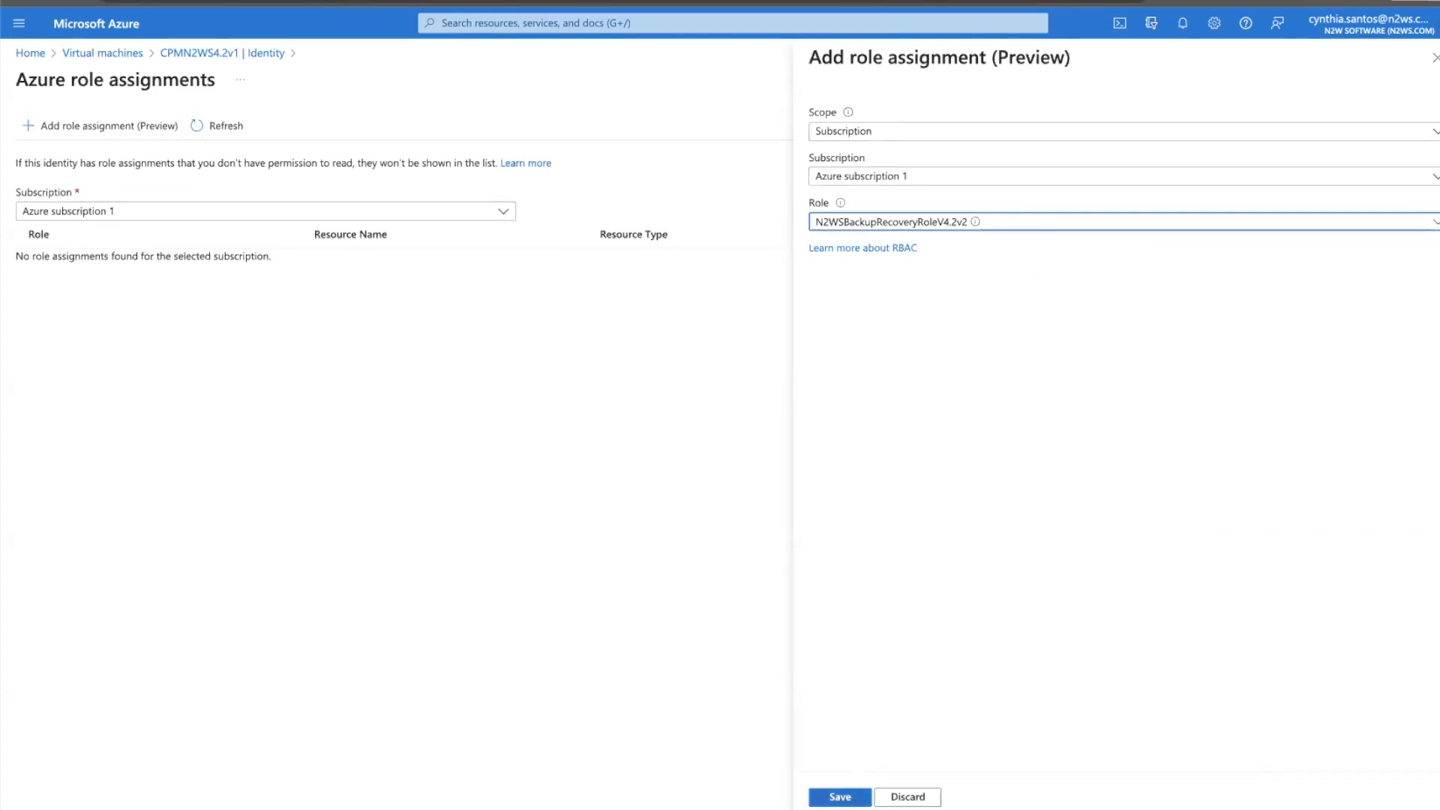
left_click(840, 796)
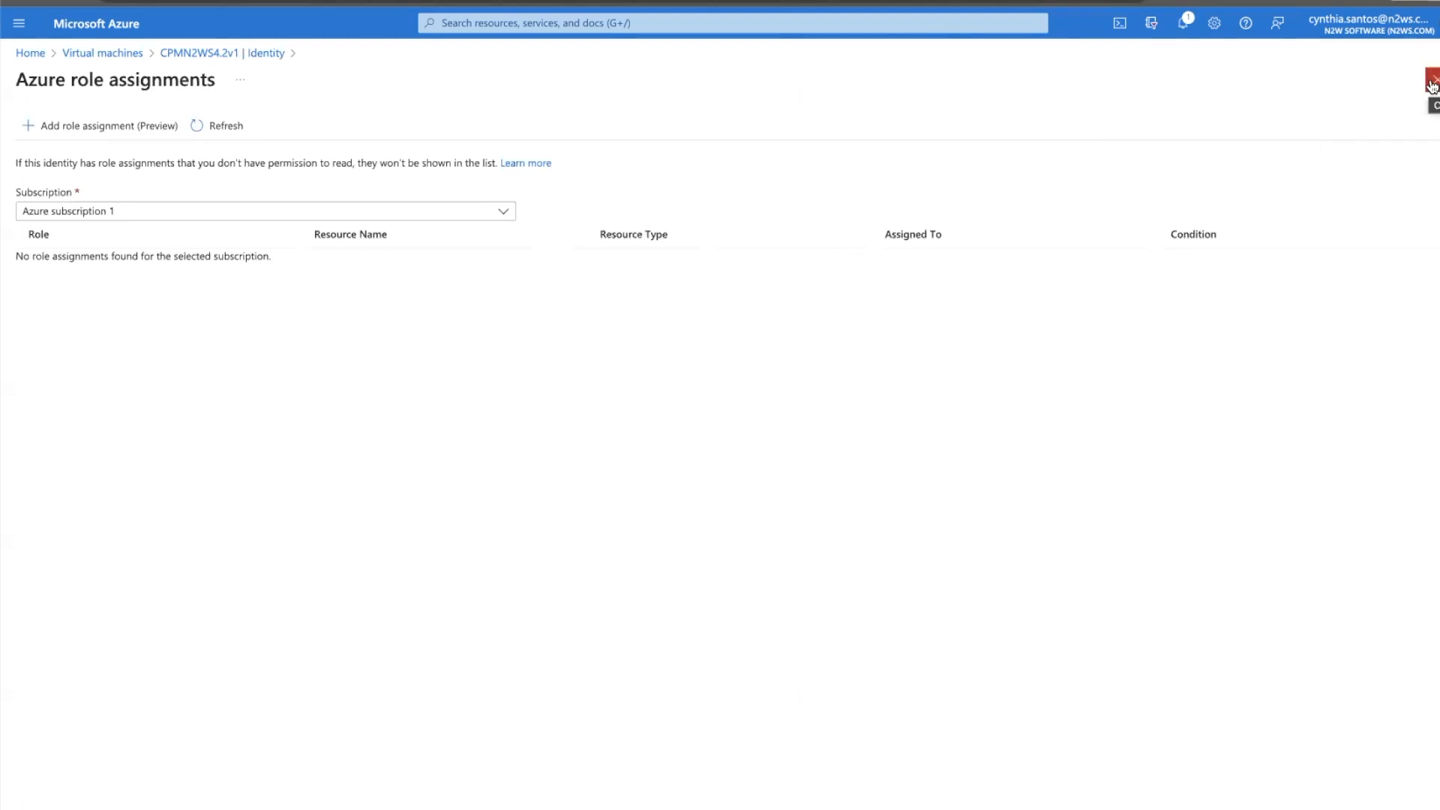
left_click(1430, 86)
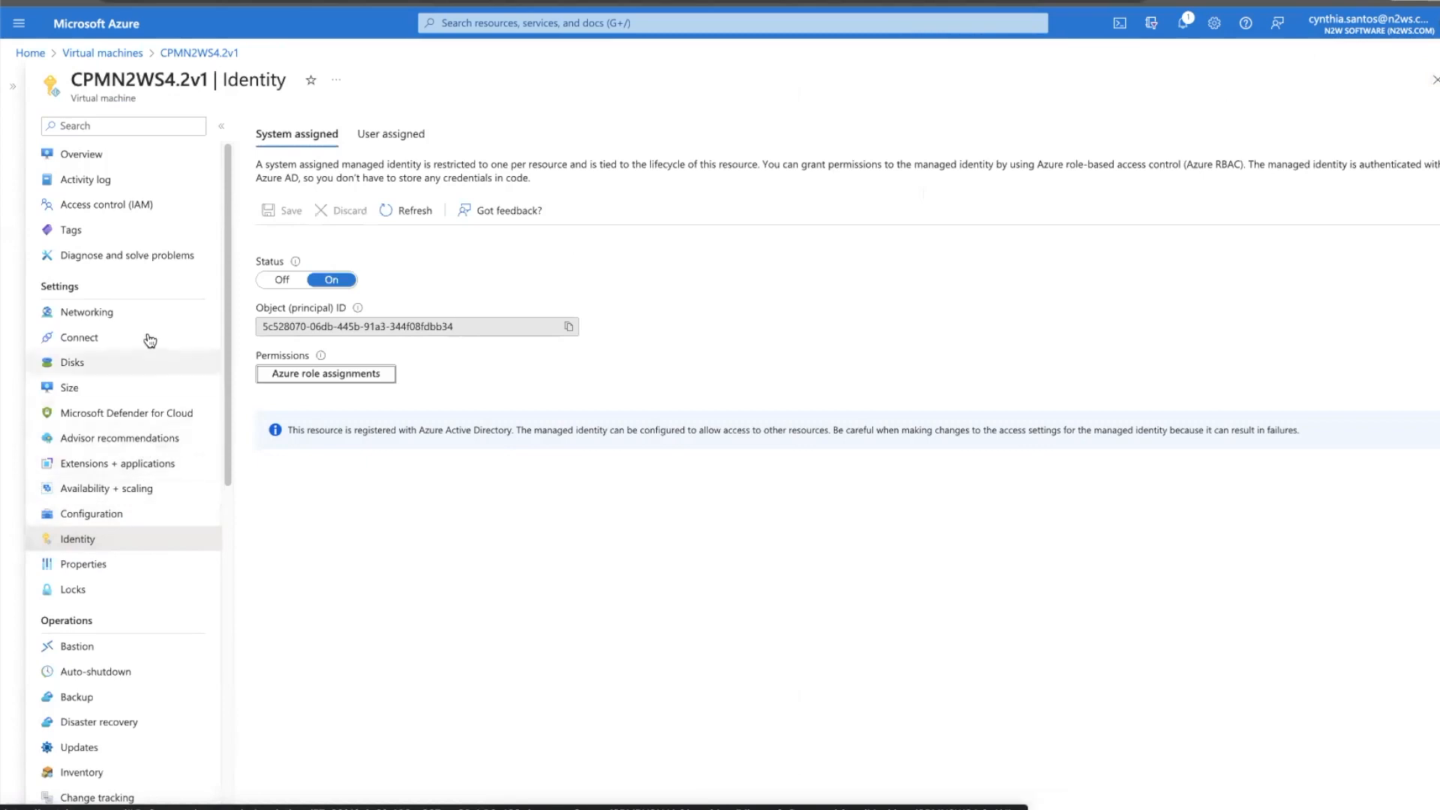
Check the role assignments in the virtual machine's access control and return to its overview.
left_click(100, 216)
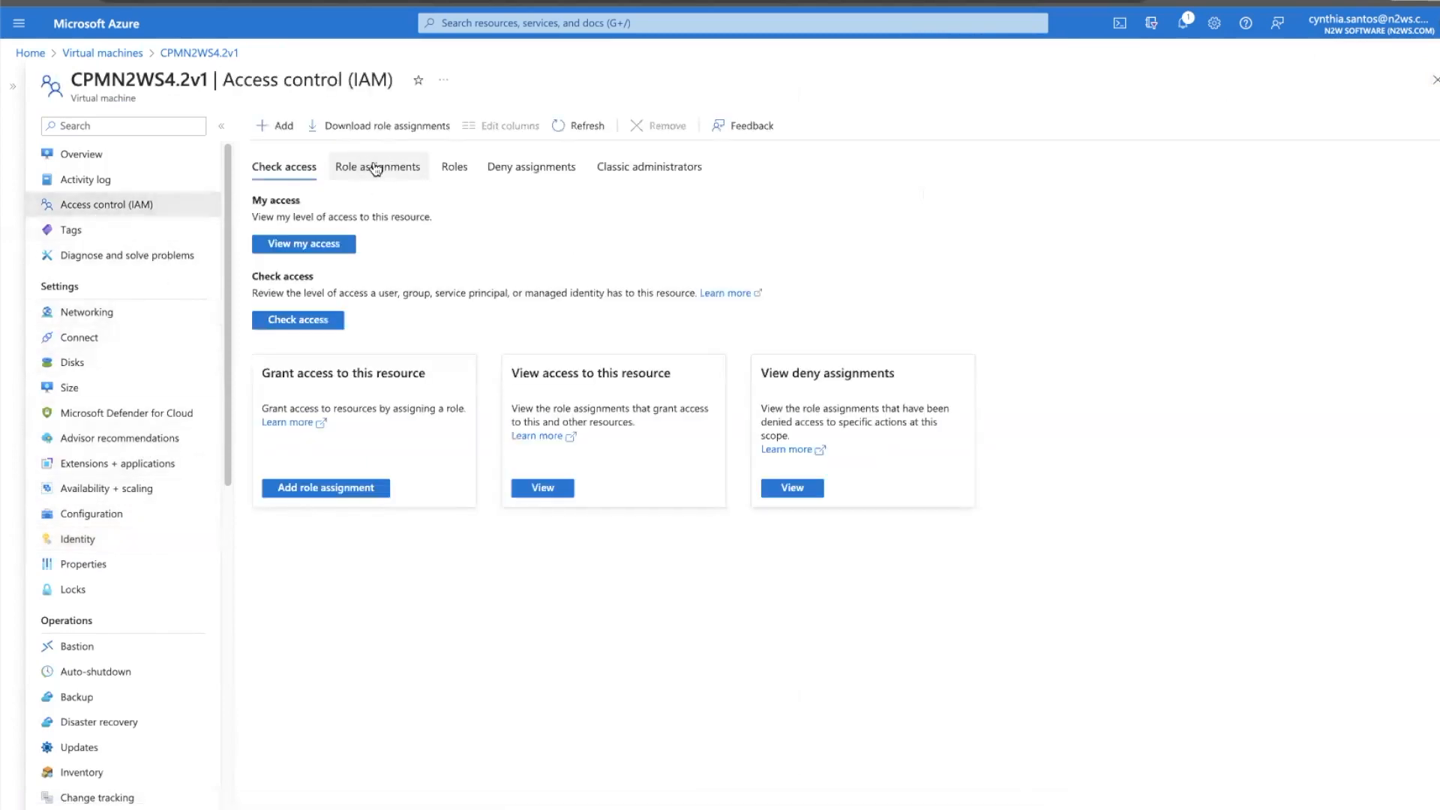
left_click(376, 168)
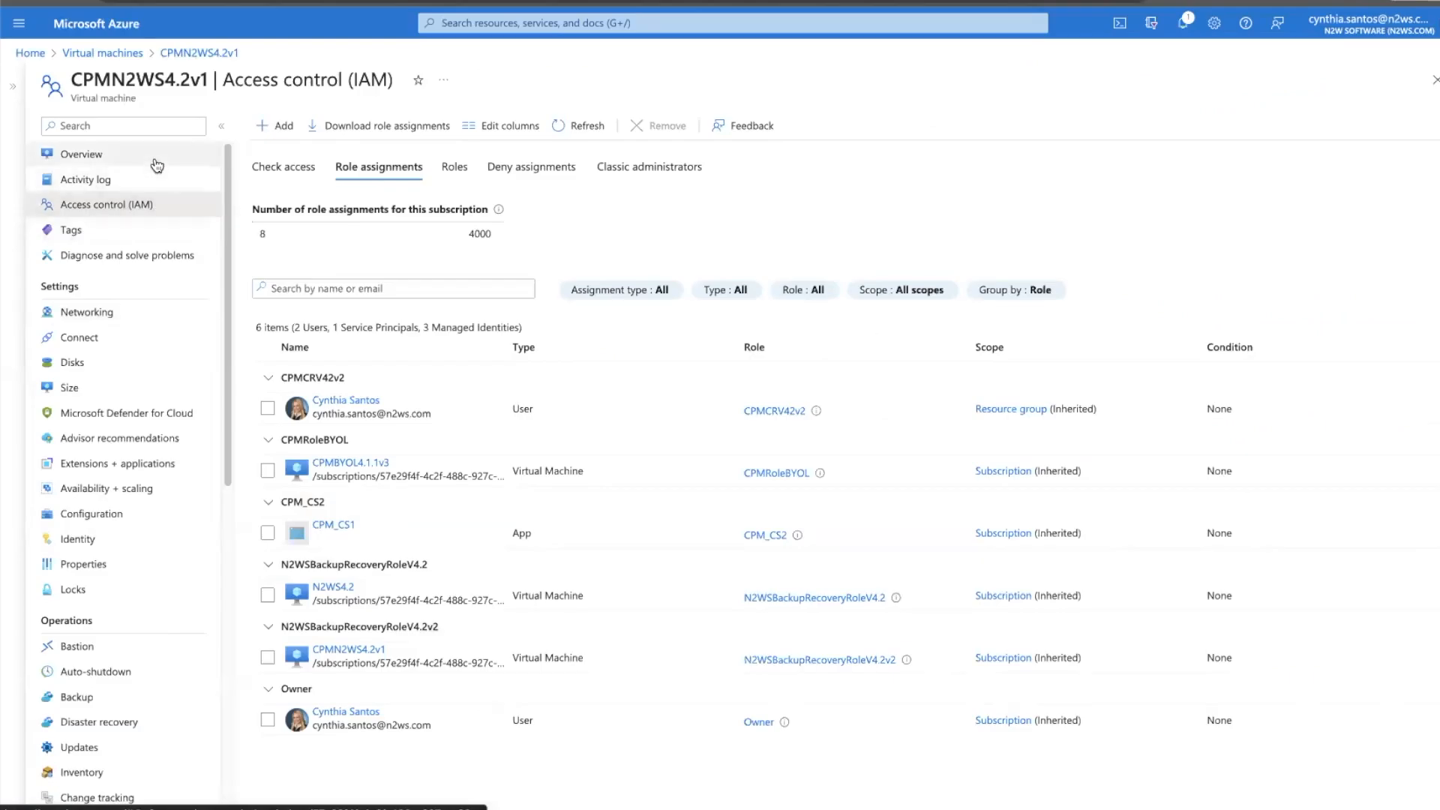
left_click(157, 165)
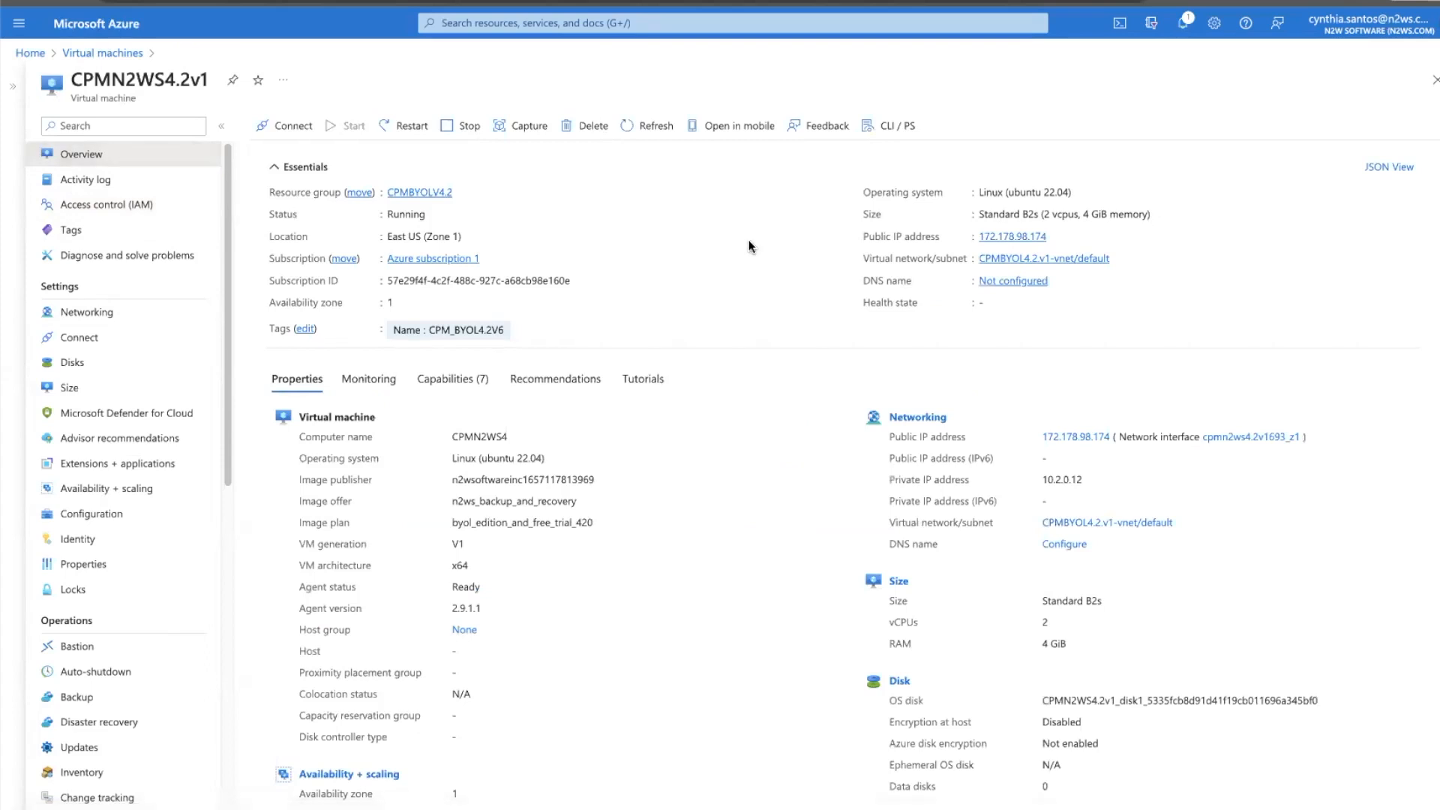
Copy the virtual machine's public IP address, open it in a new browser tab, and proceed past the certificate warning.
left_click(1056, 238)
key("super+t")
left_click(502, 0)
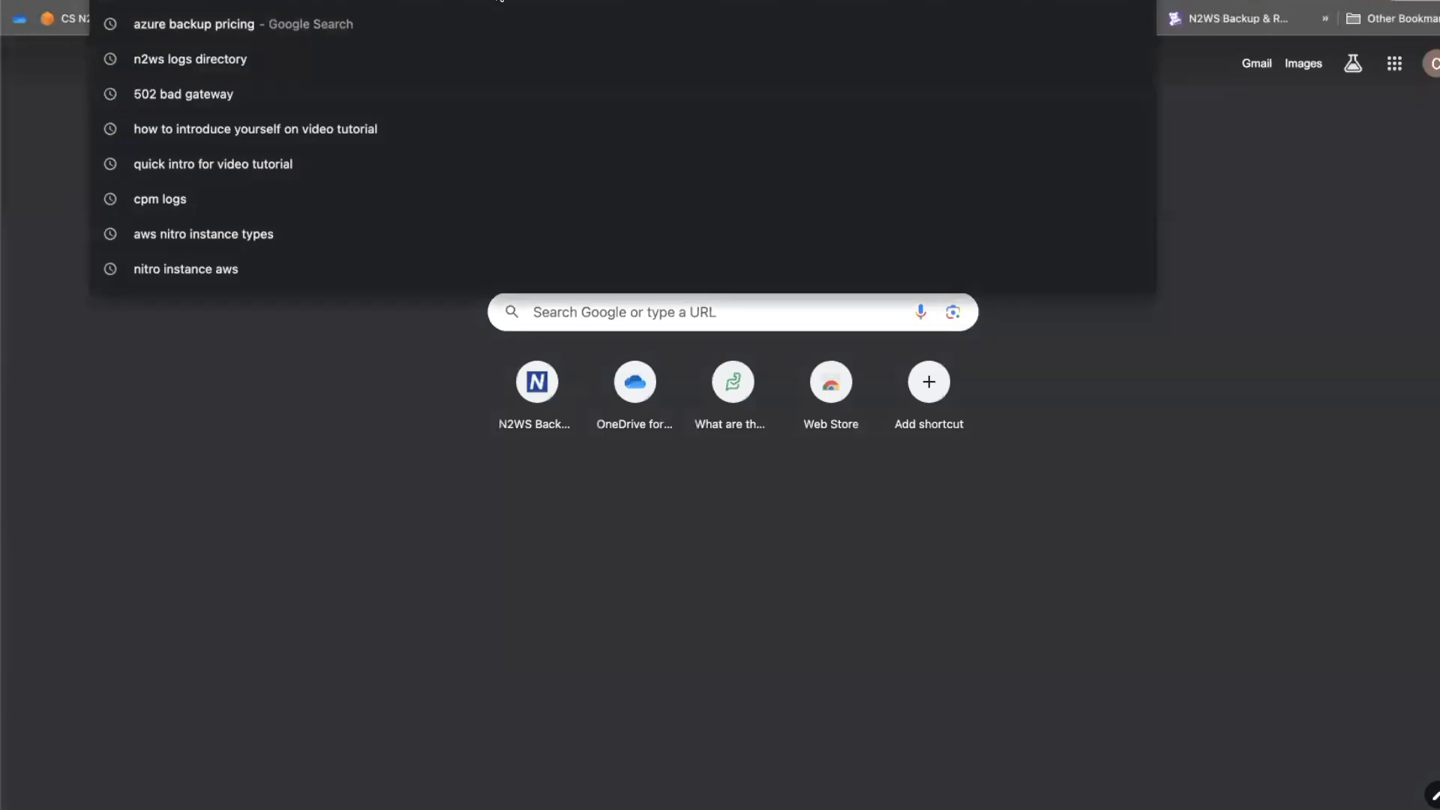
key("super+v")
key("Return")
left_click(517, 474)
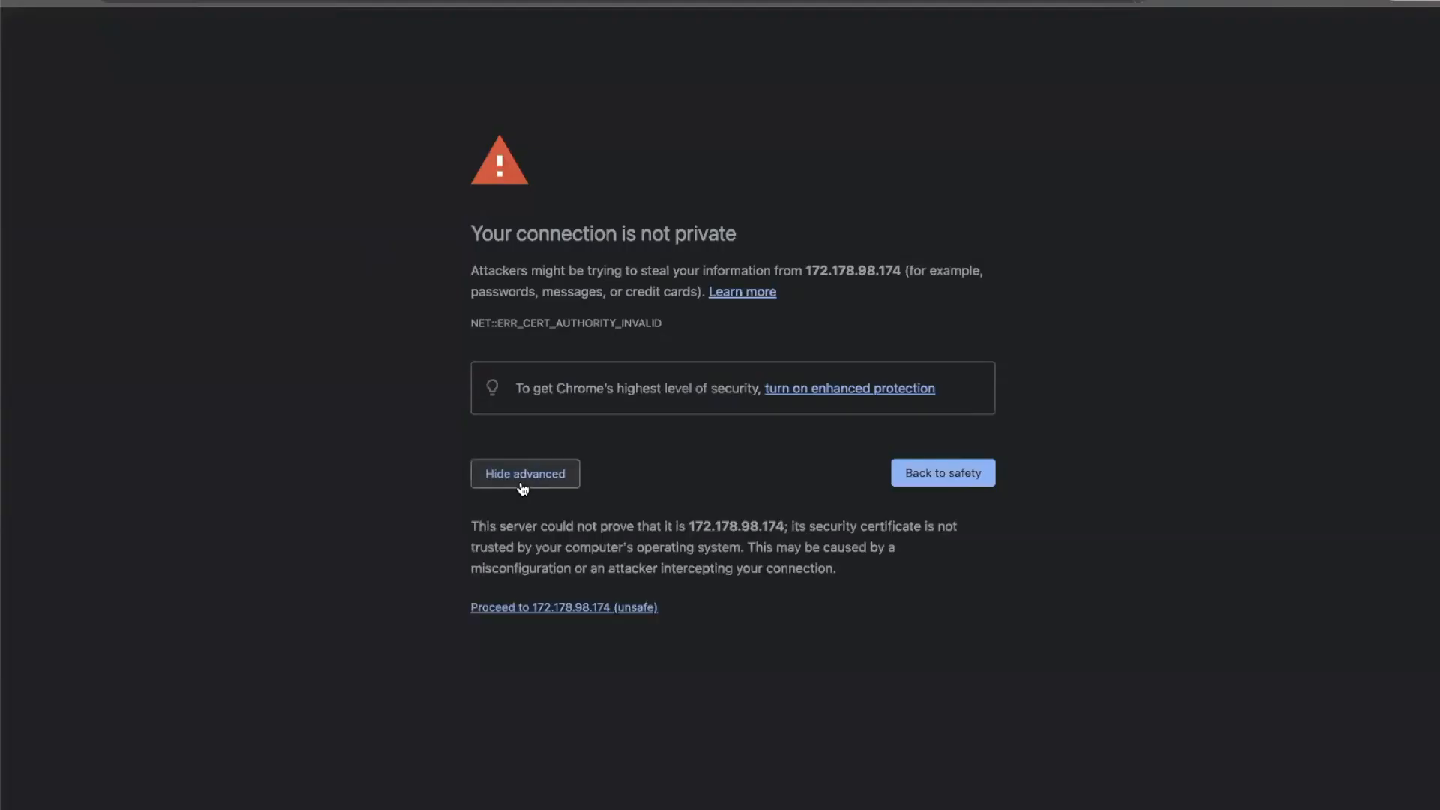
left_click(551, 606)
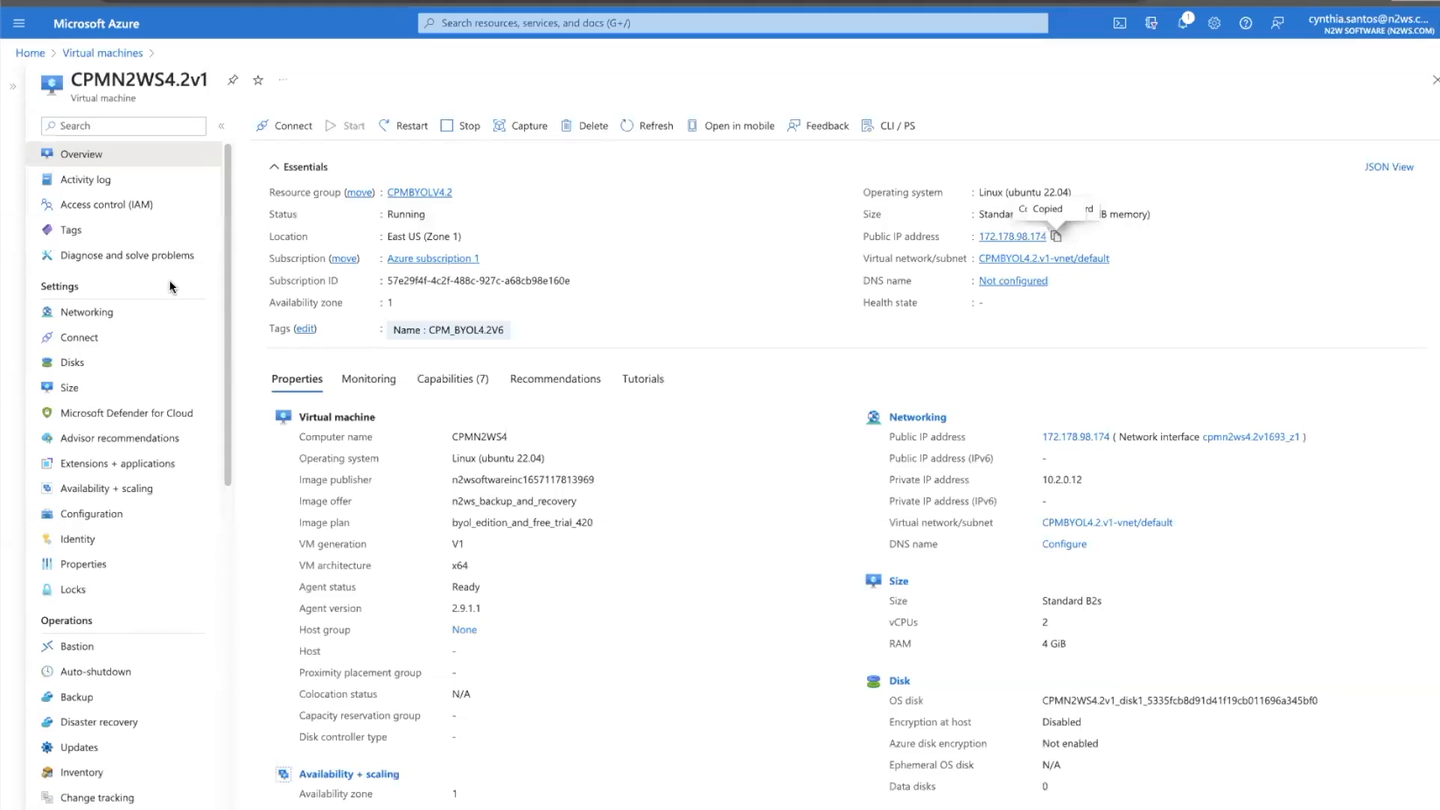
Copy the Resource ID from the properties of the virtual machine CPMN2WS4.2v1 in Azure.
scroll(168, 281, "down", 3)
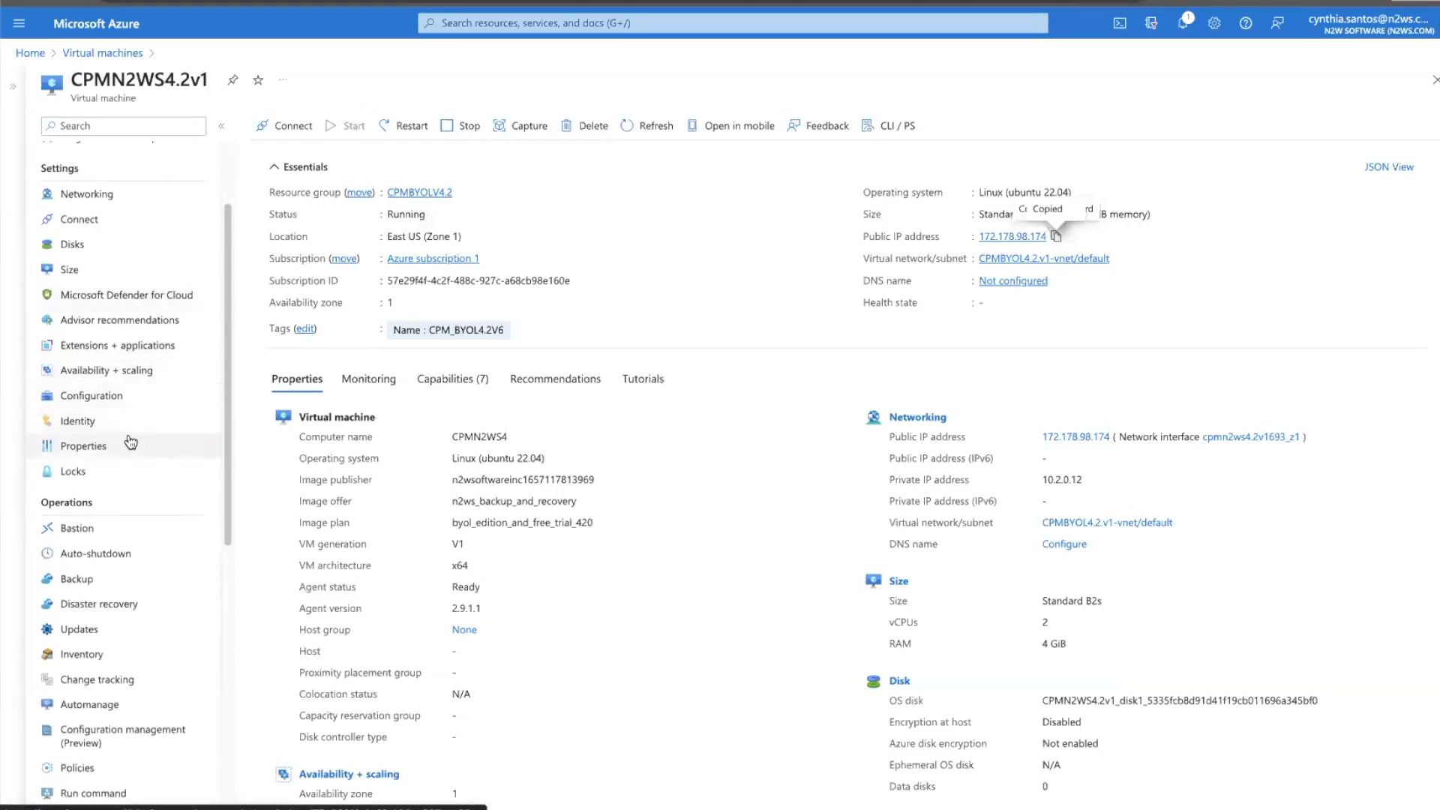
left_click(132, 448)
scroll(627, 367, "down", 5)
scroll(627, 367, "down", 2)
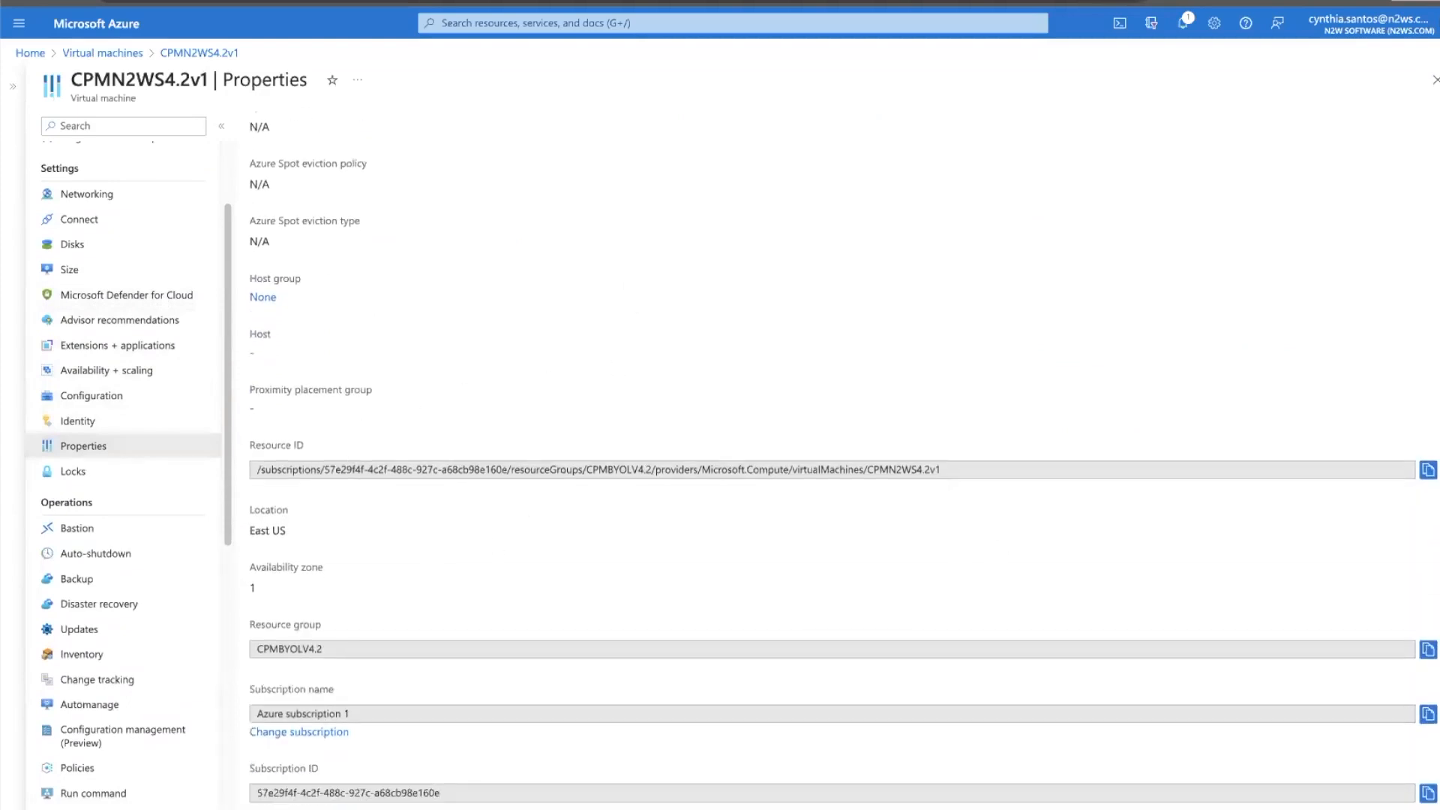
left_click(1428, 470)
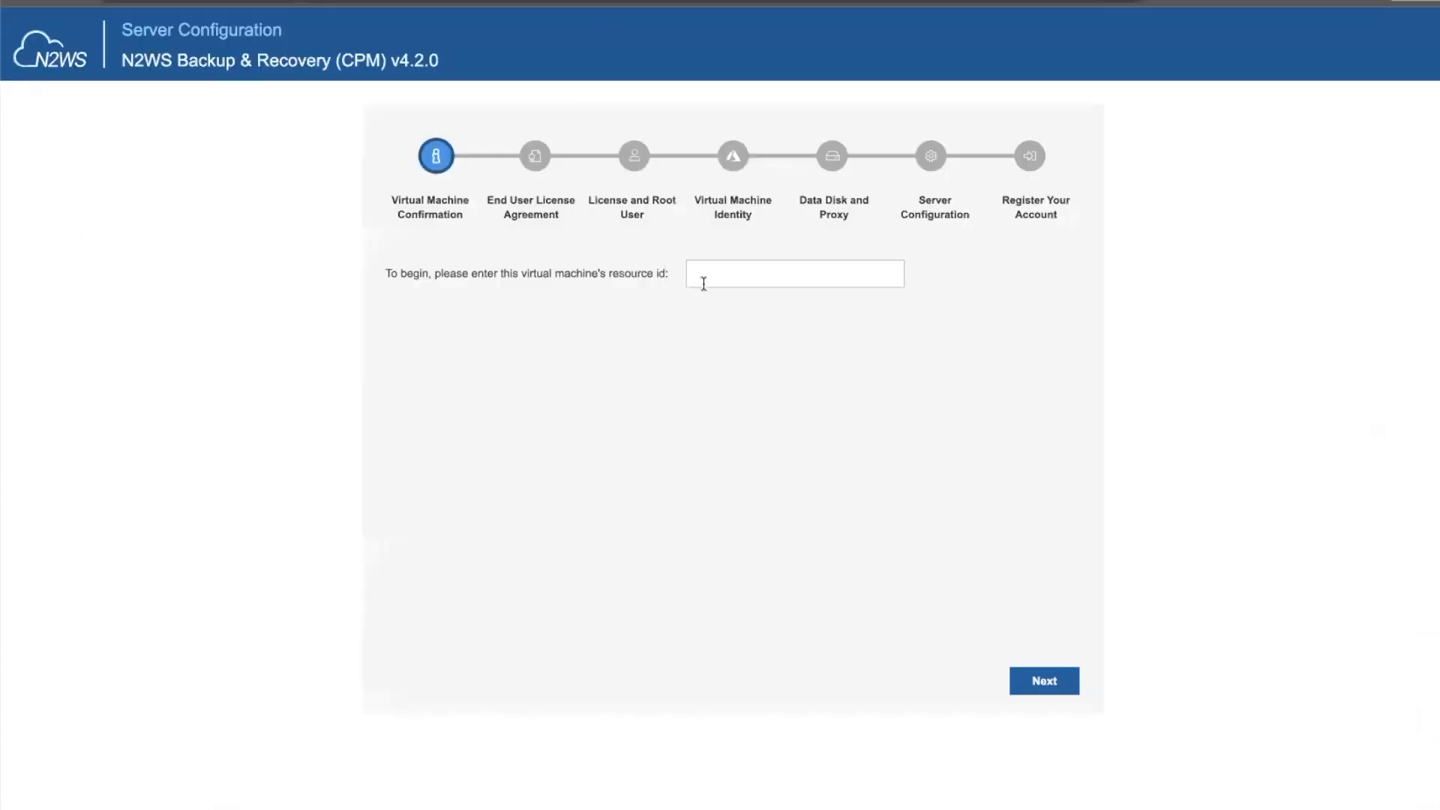
Confirm the virtual machine in the N2WS Server Configuration with the copied resource ID, and accept the End User License Agreement.
left_click(710, 268)
right_click(710, 268)
left_click(763, 385)
left_click(1044, 680)
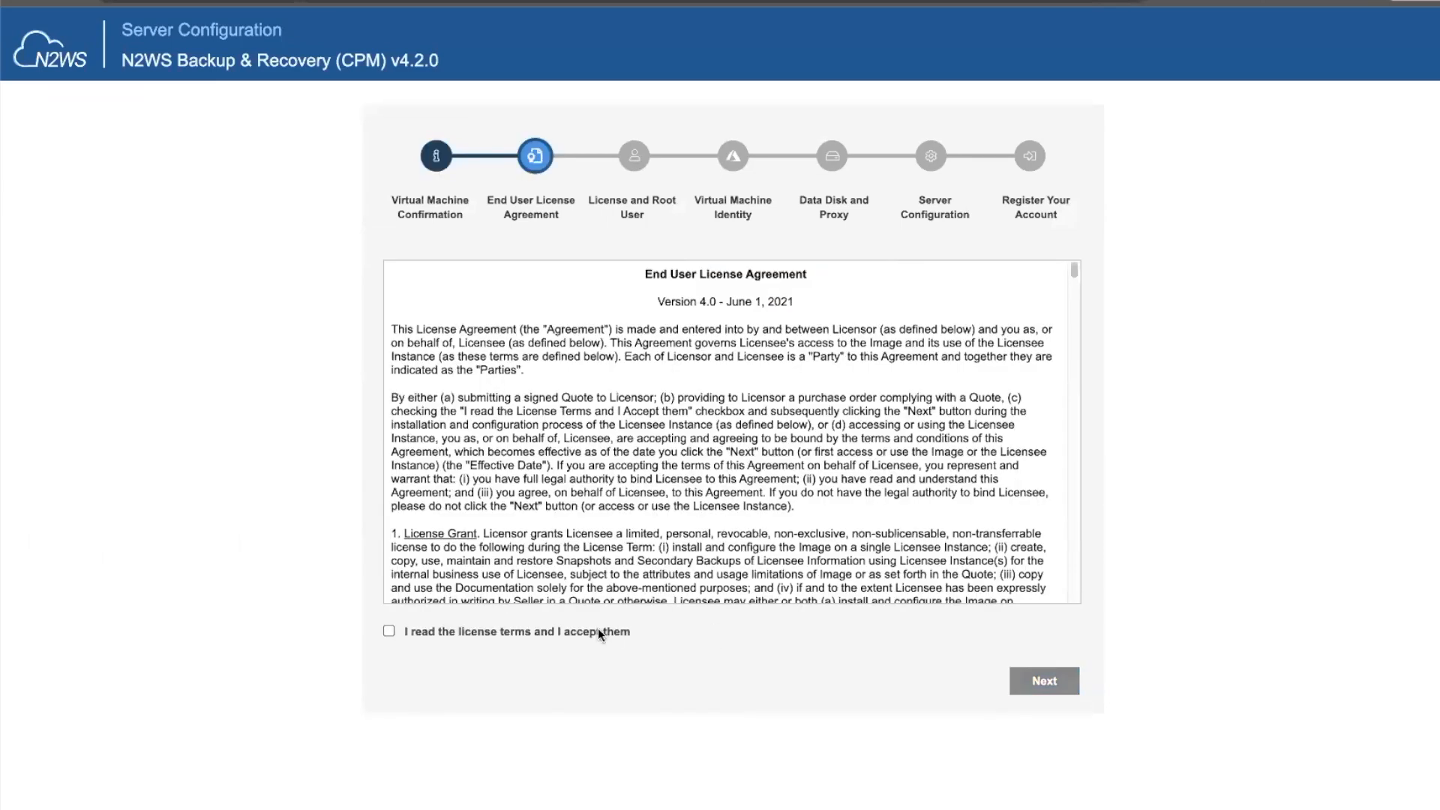
left_click(598, 630)
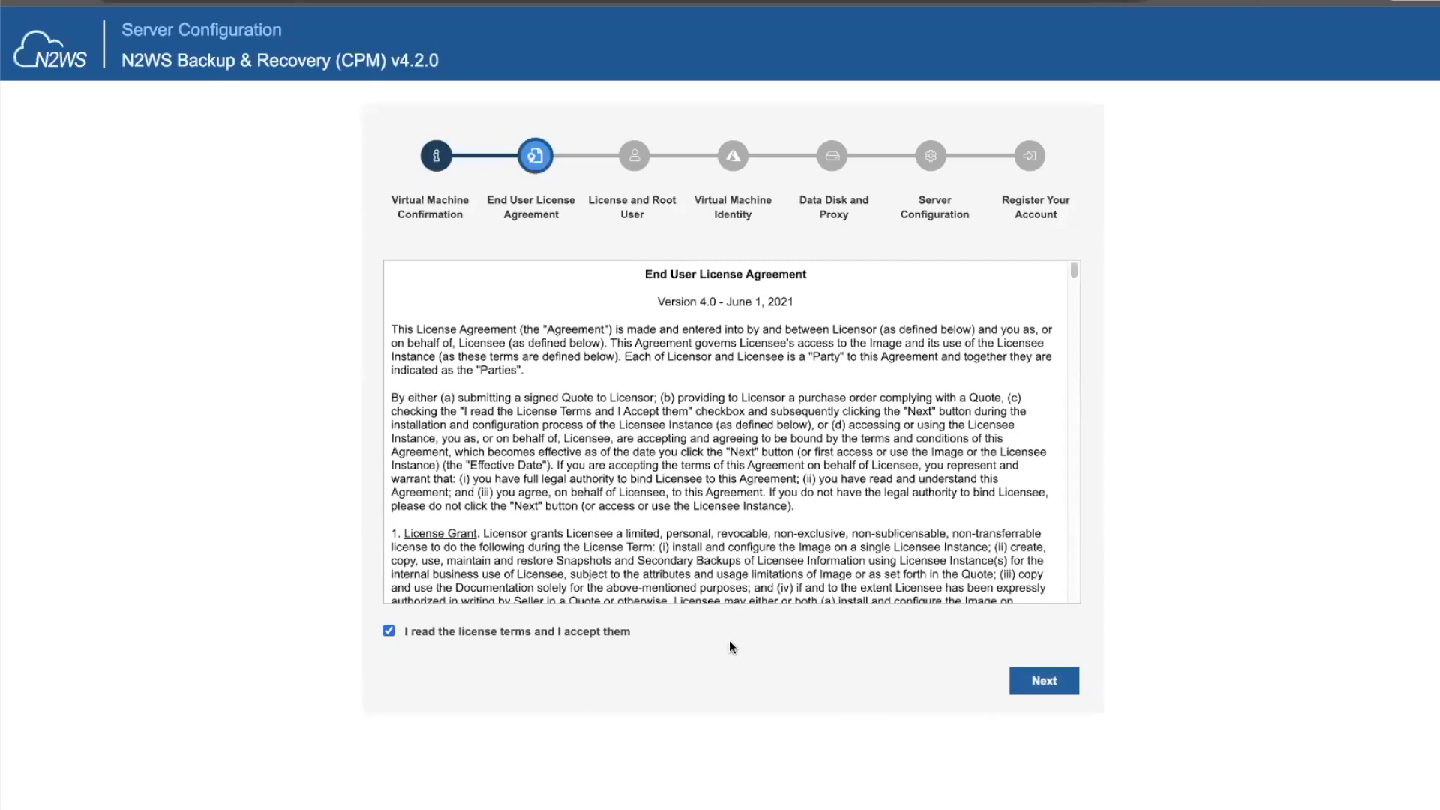
left_click(1065, 684)
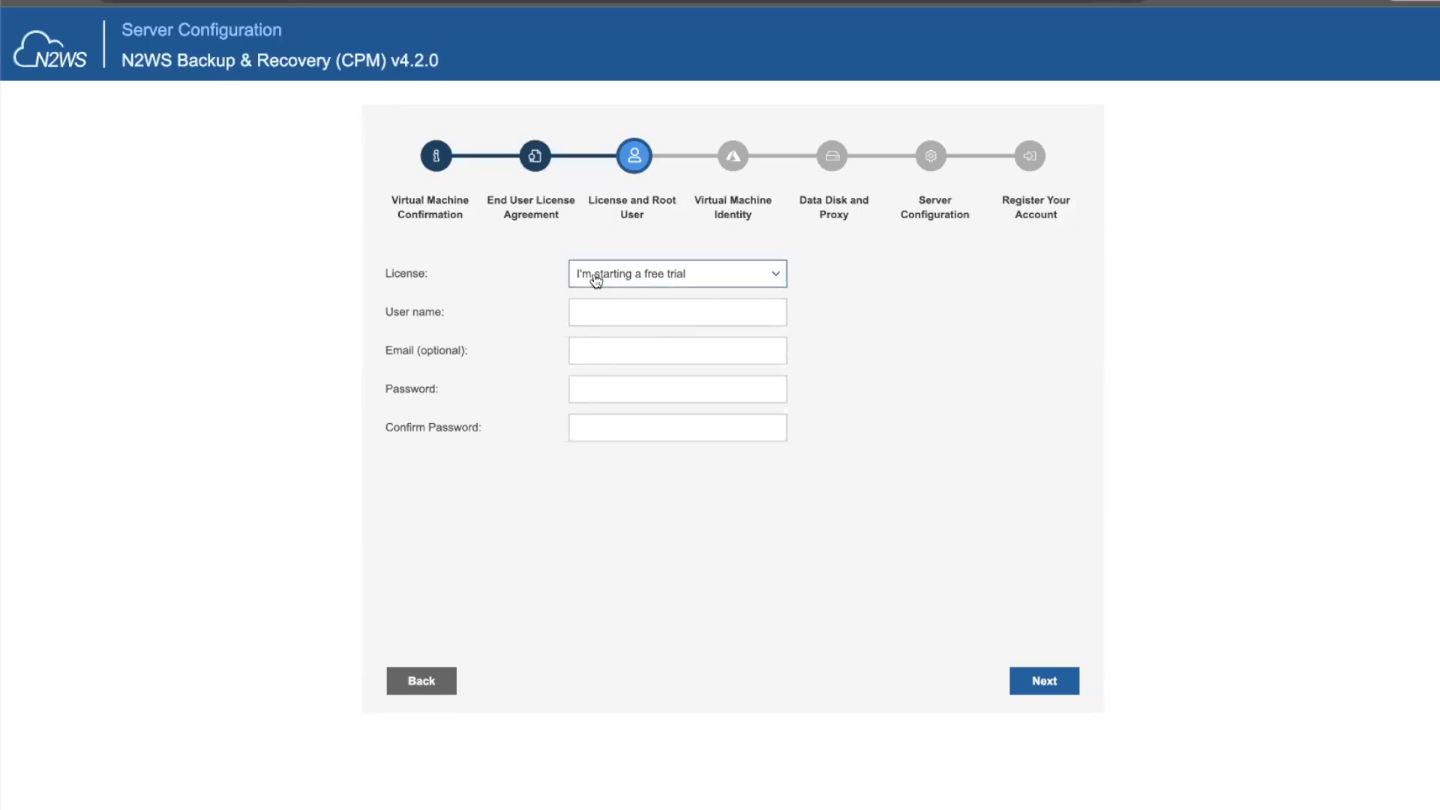
Set the license to "This account is already licensed" and define the root user AzureAdmin with a password and its confirmation.
left_click(778, 276)
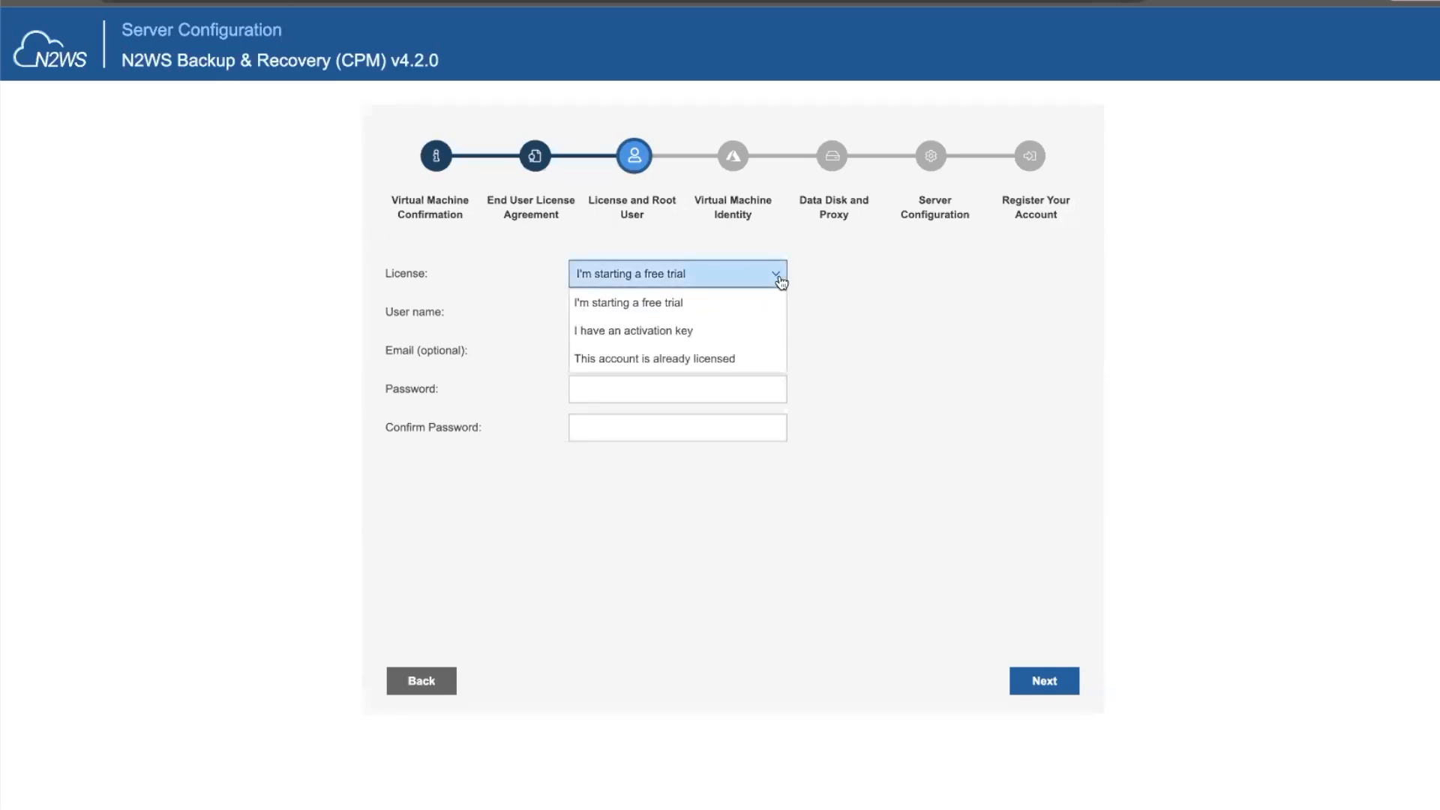
left_click(692, 361)
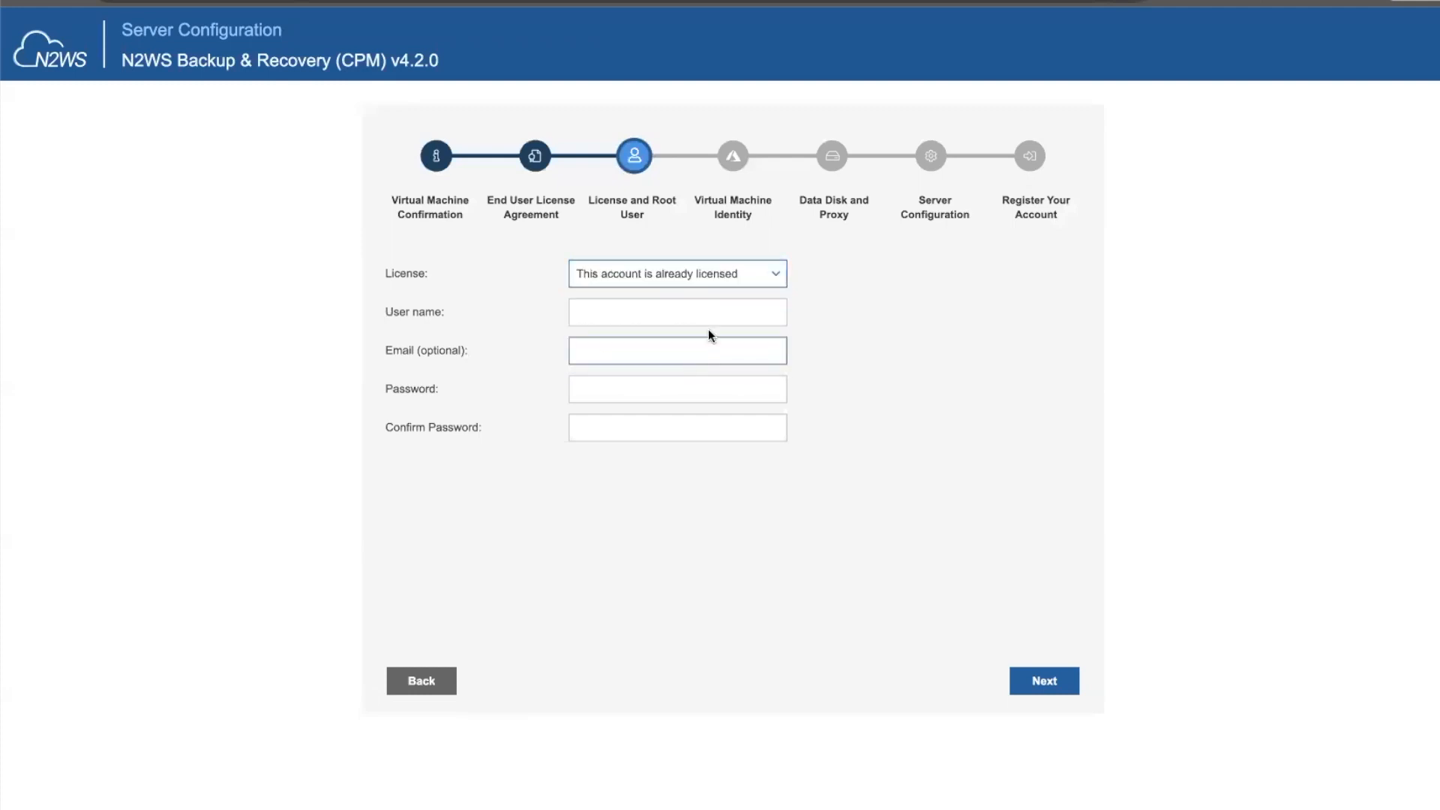
left_click(585, 321)
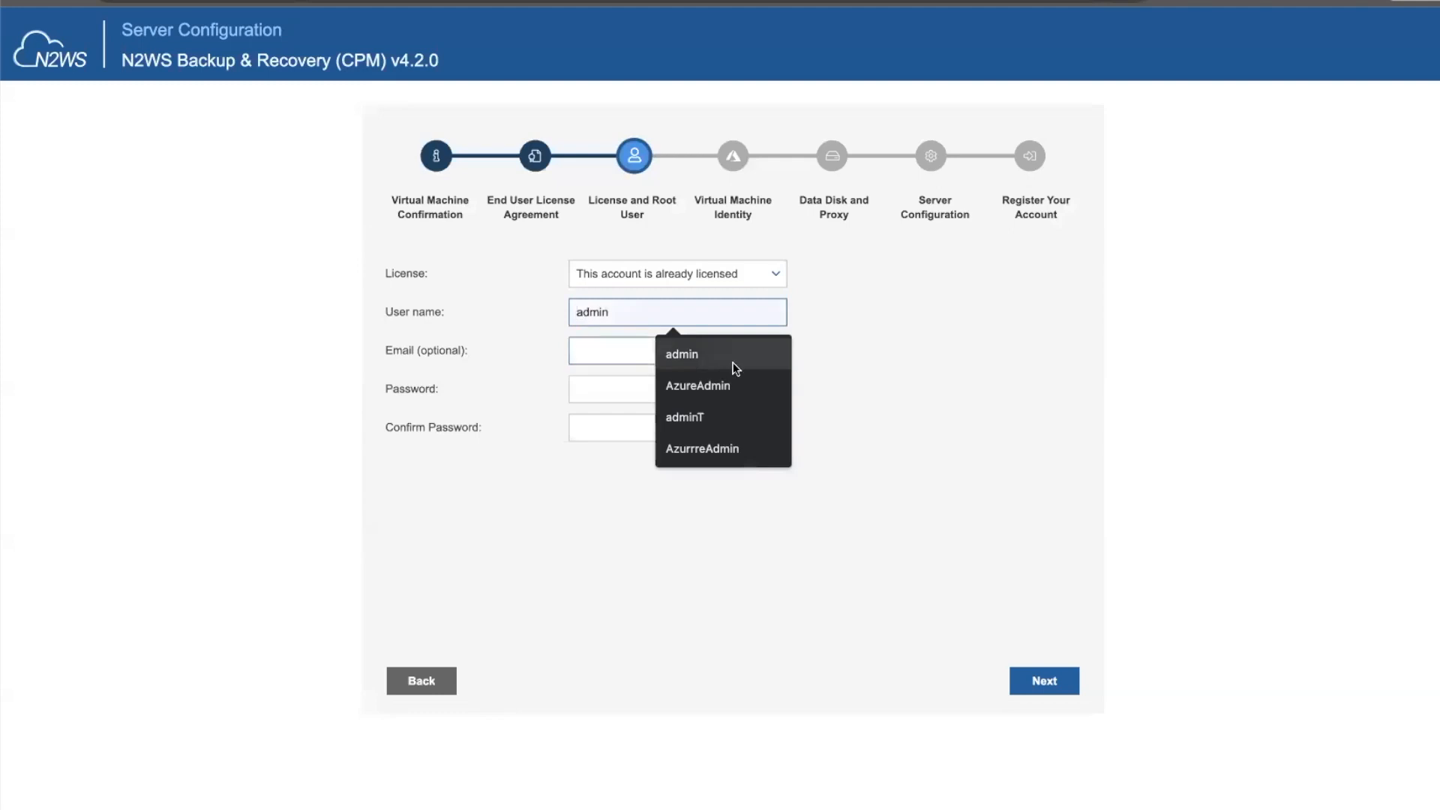
left_click(735, 384)
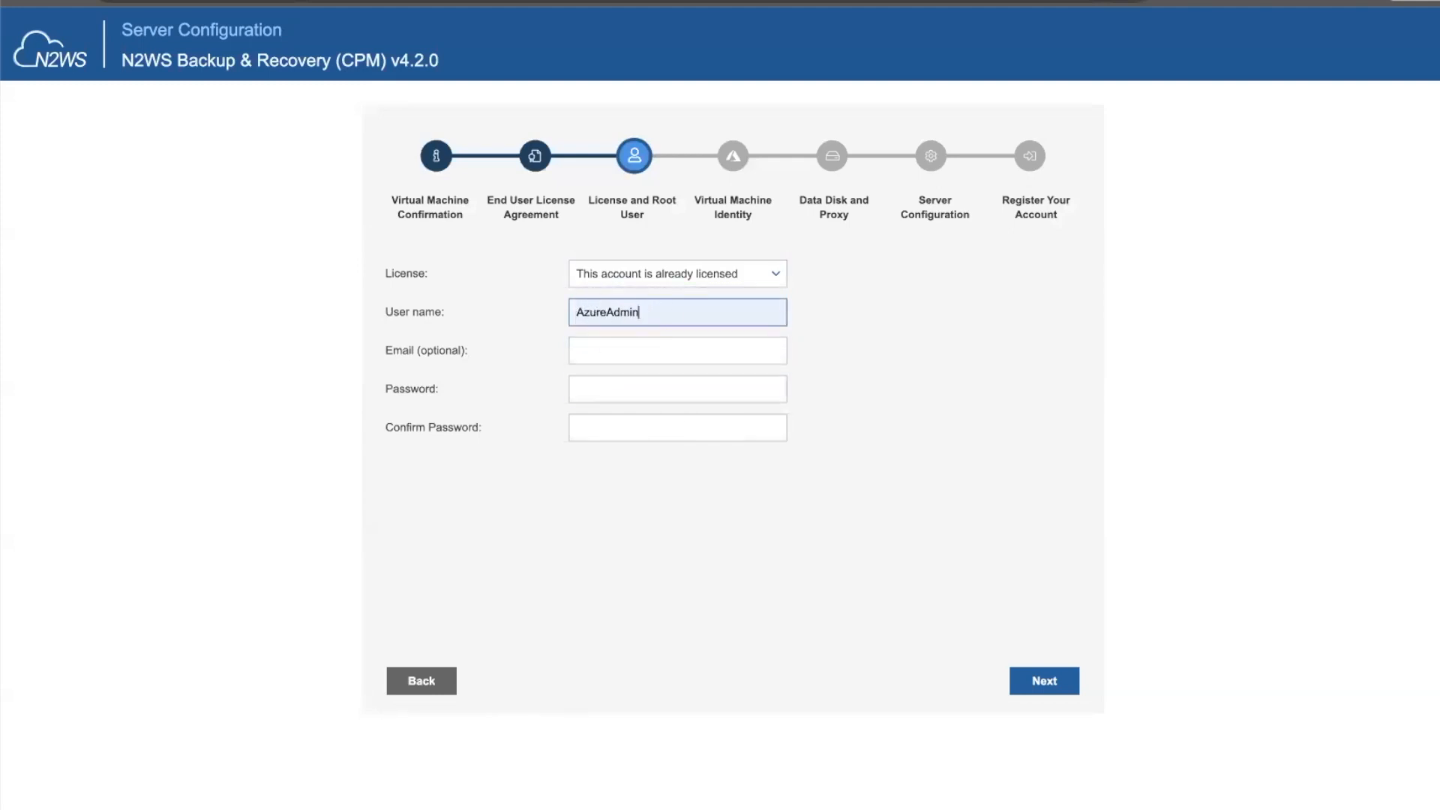
key("Tab")
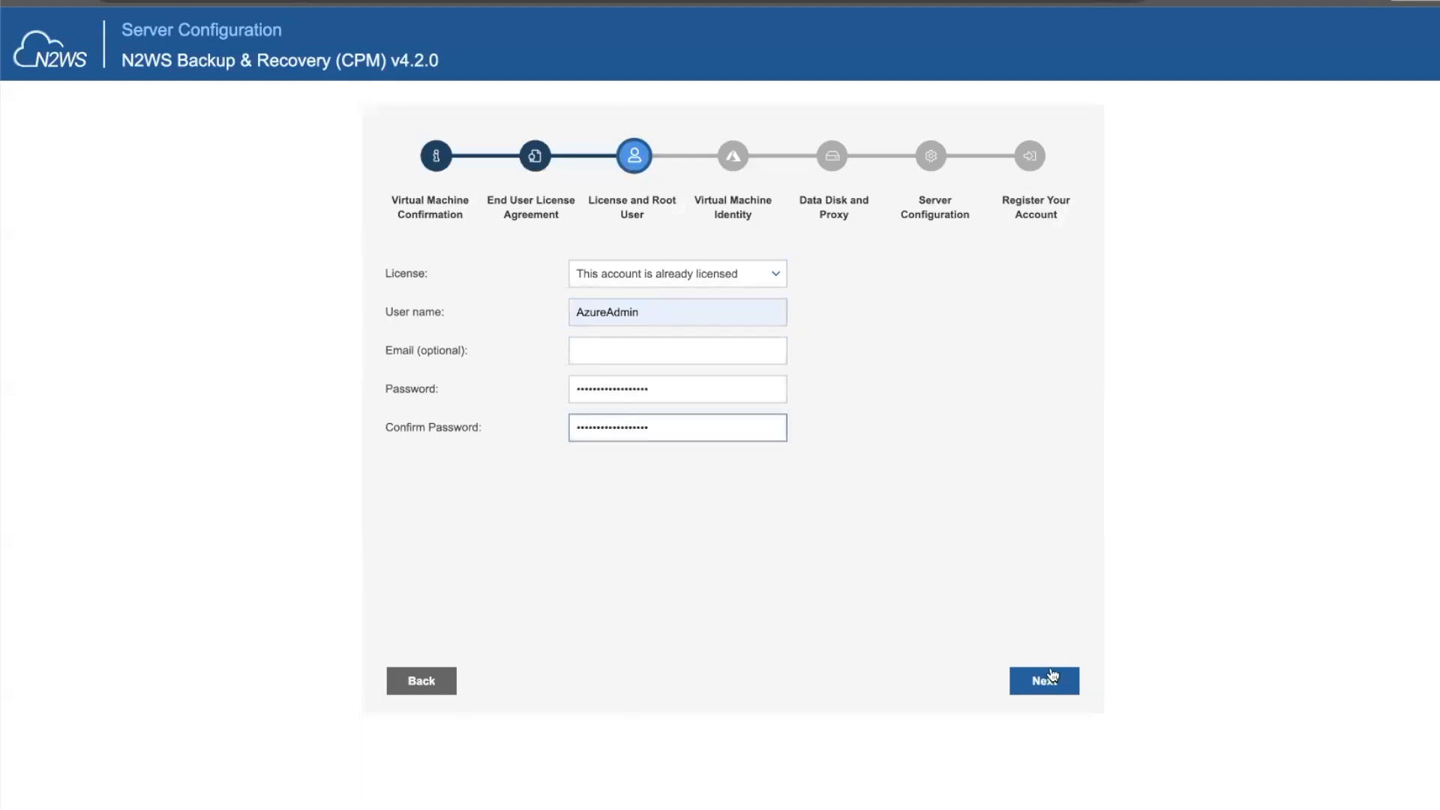
left_click(1054, 679)
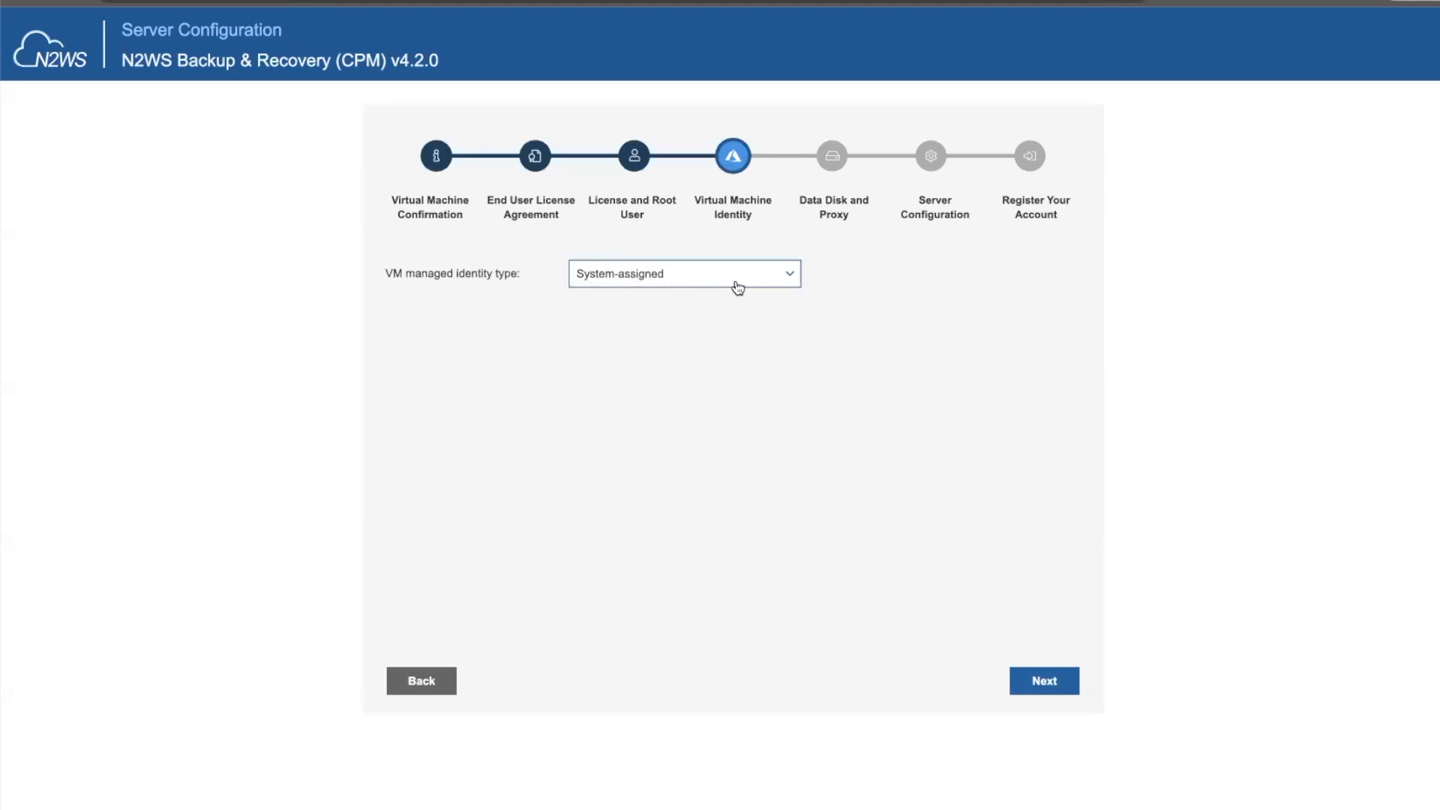
Accept the System-assigned managed identity, and keep Greenwich (GMT) time, Create New Data Disk and the disabled web proxy.
left_click(1040, 680)
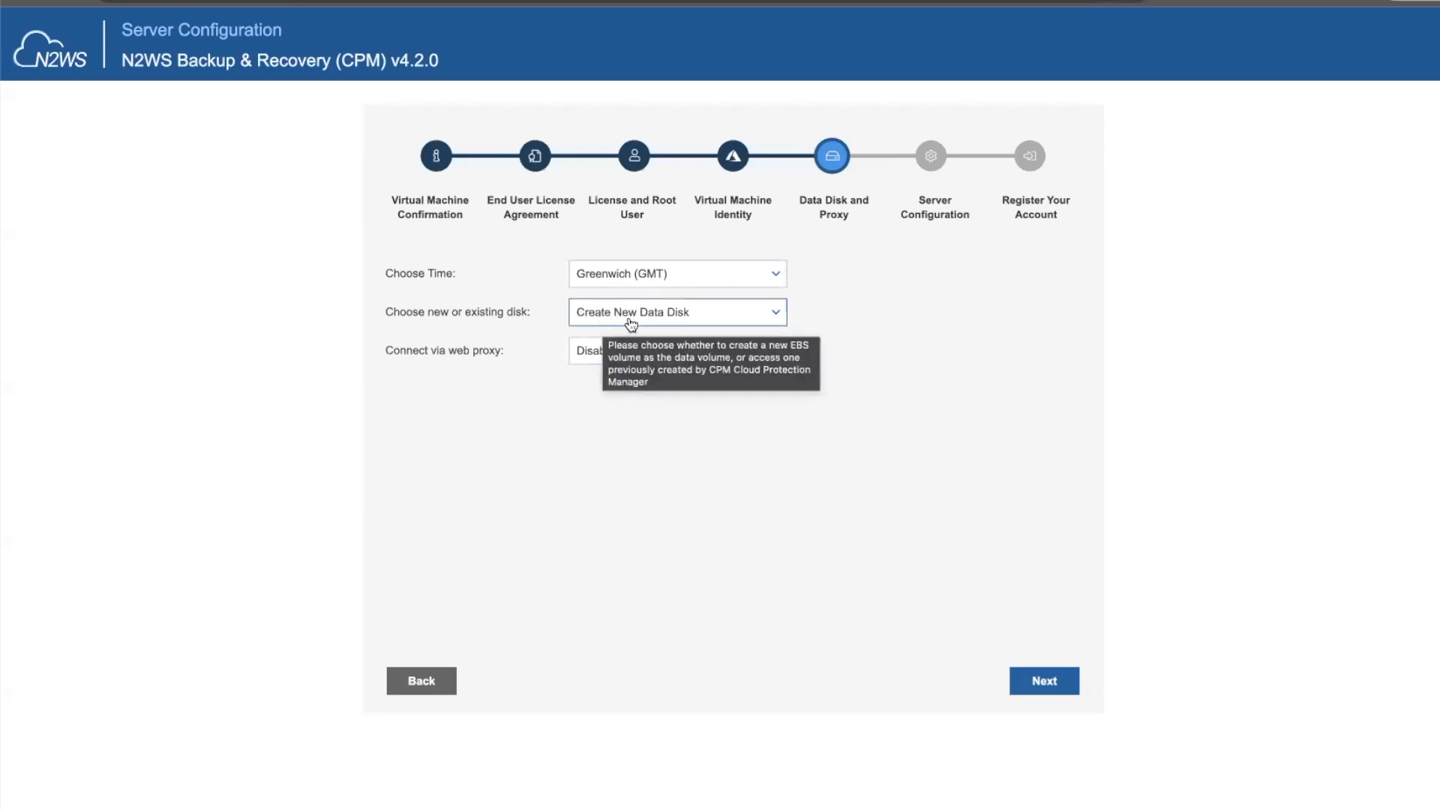
left_click(777, 319)
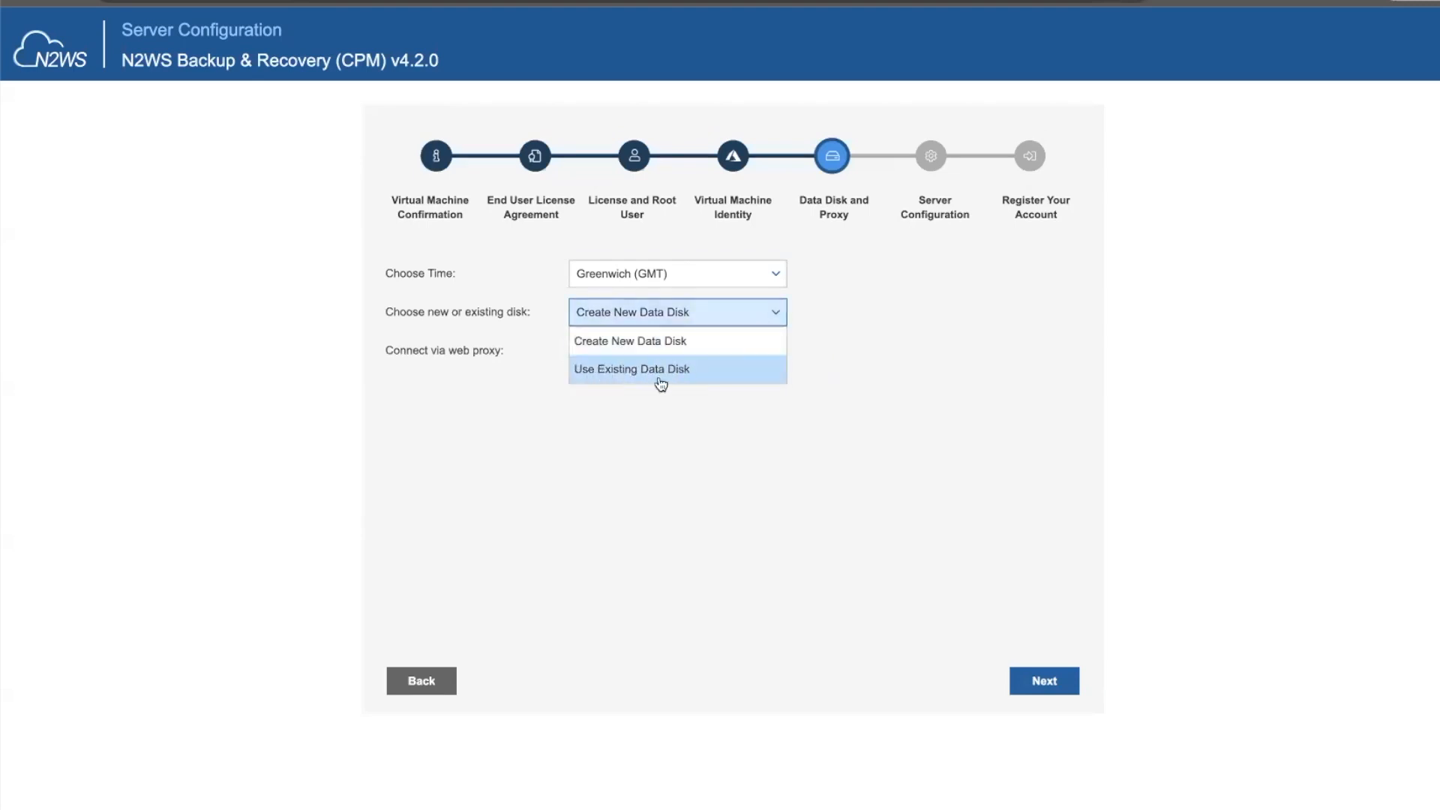
left_click(839, 352)
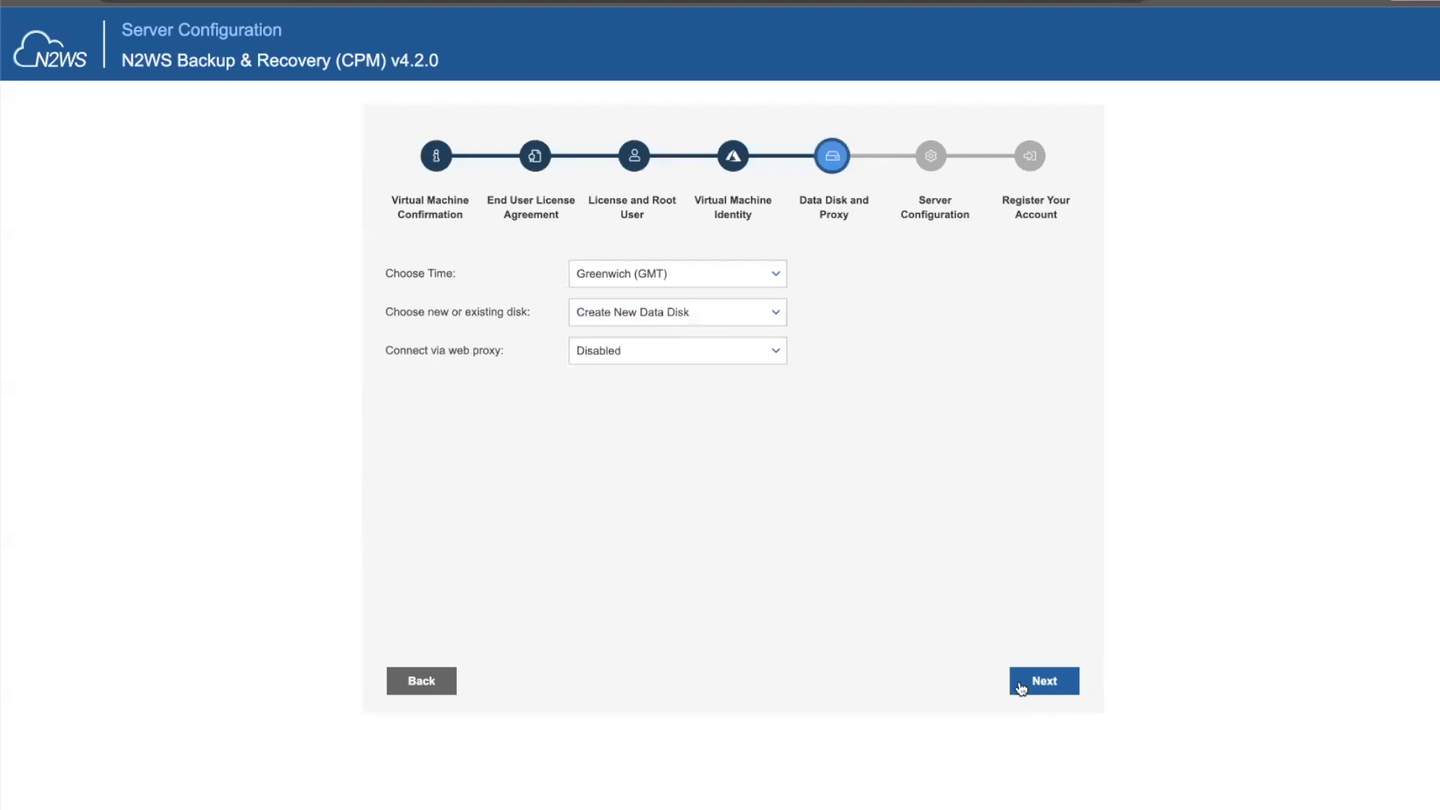
left_click(1022, 689)
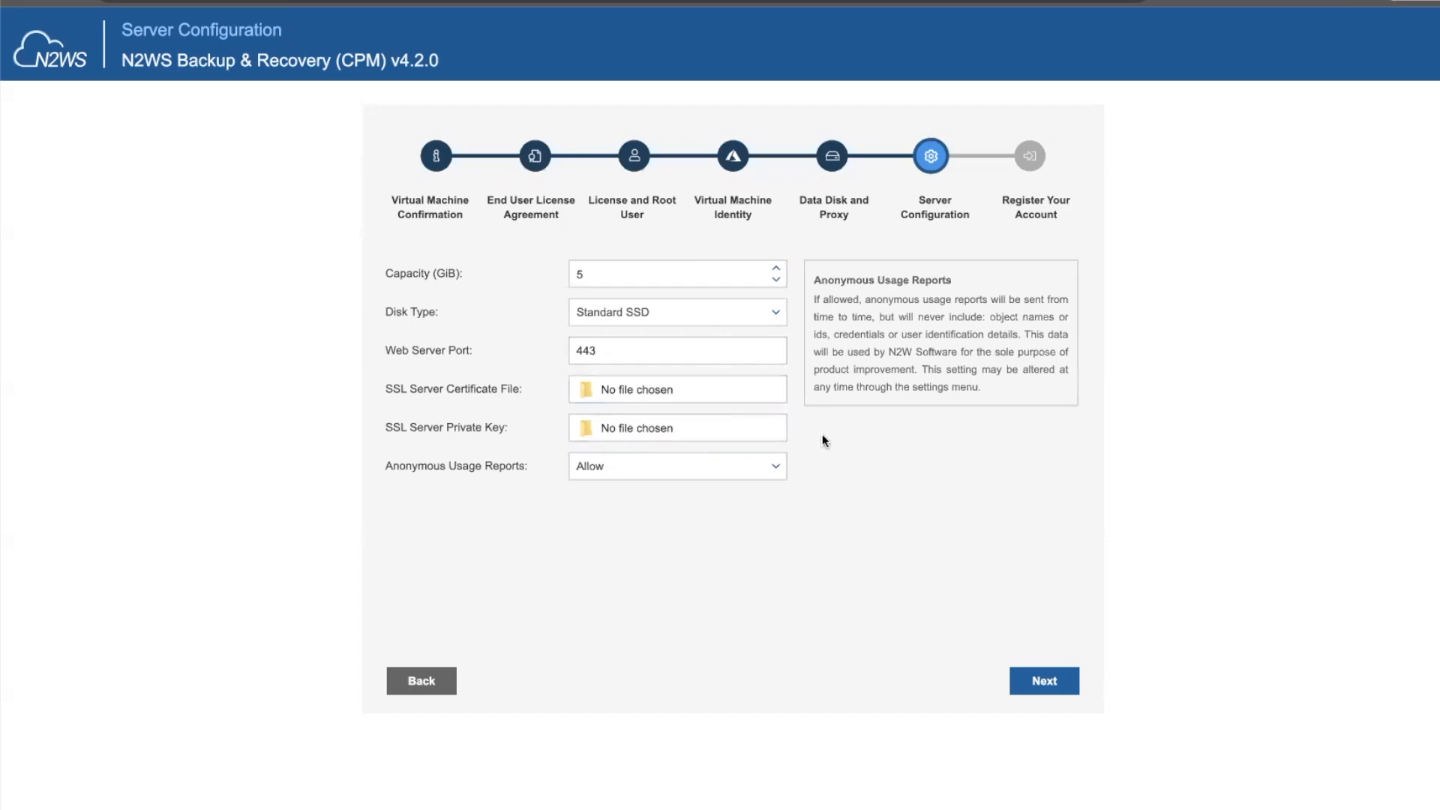
Configure the system with the default server settings and no registration, and sign in as AzureAdmin with the account password.
left_click(1044, 680)
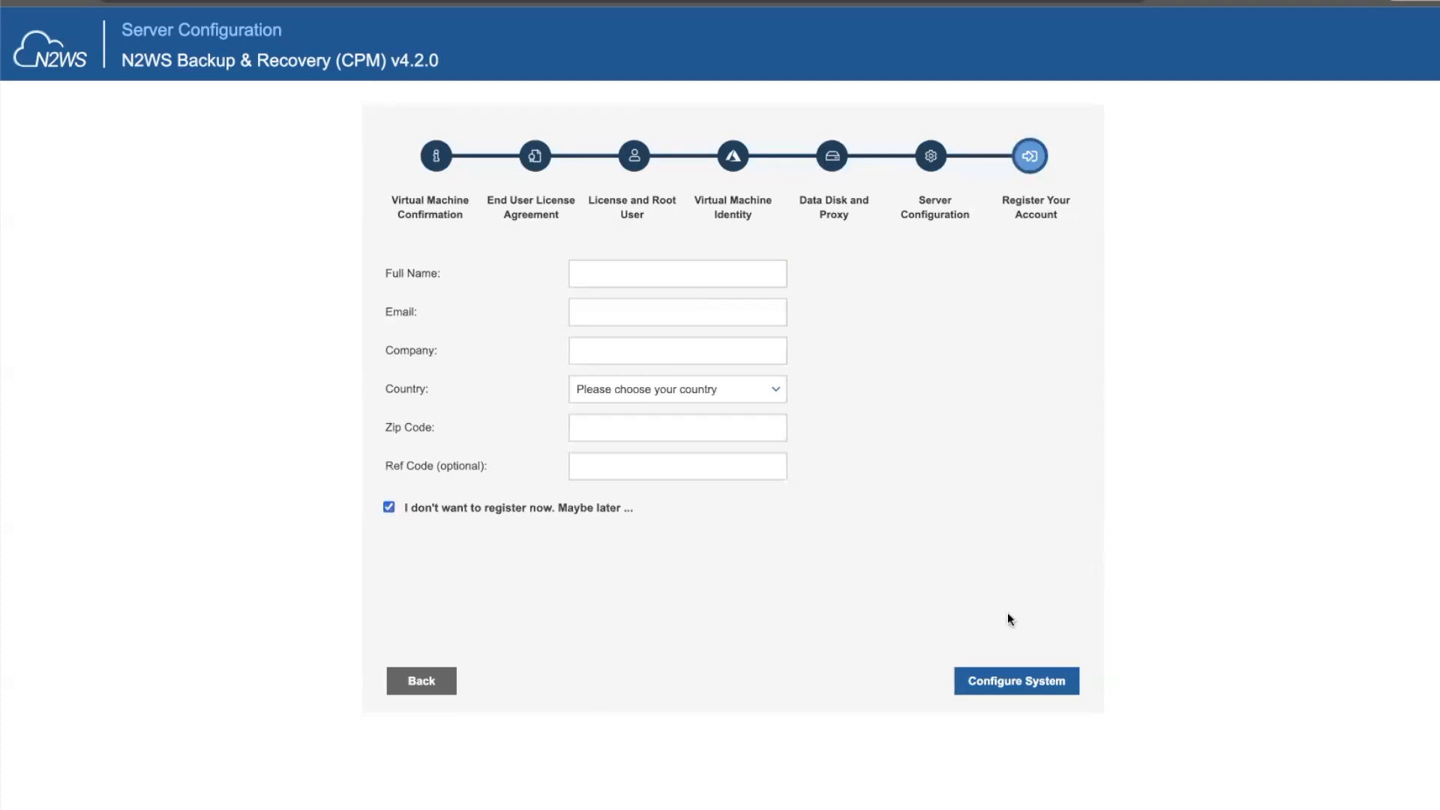
left_click(1024, 676)
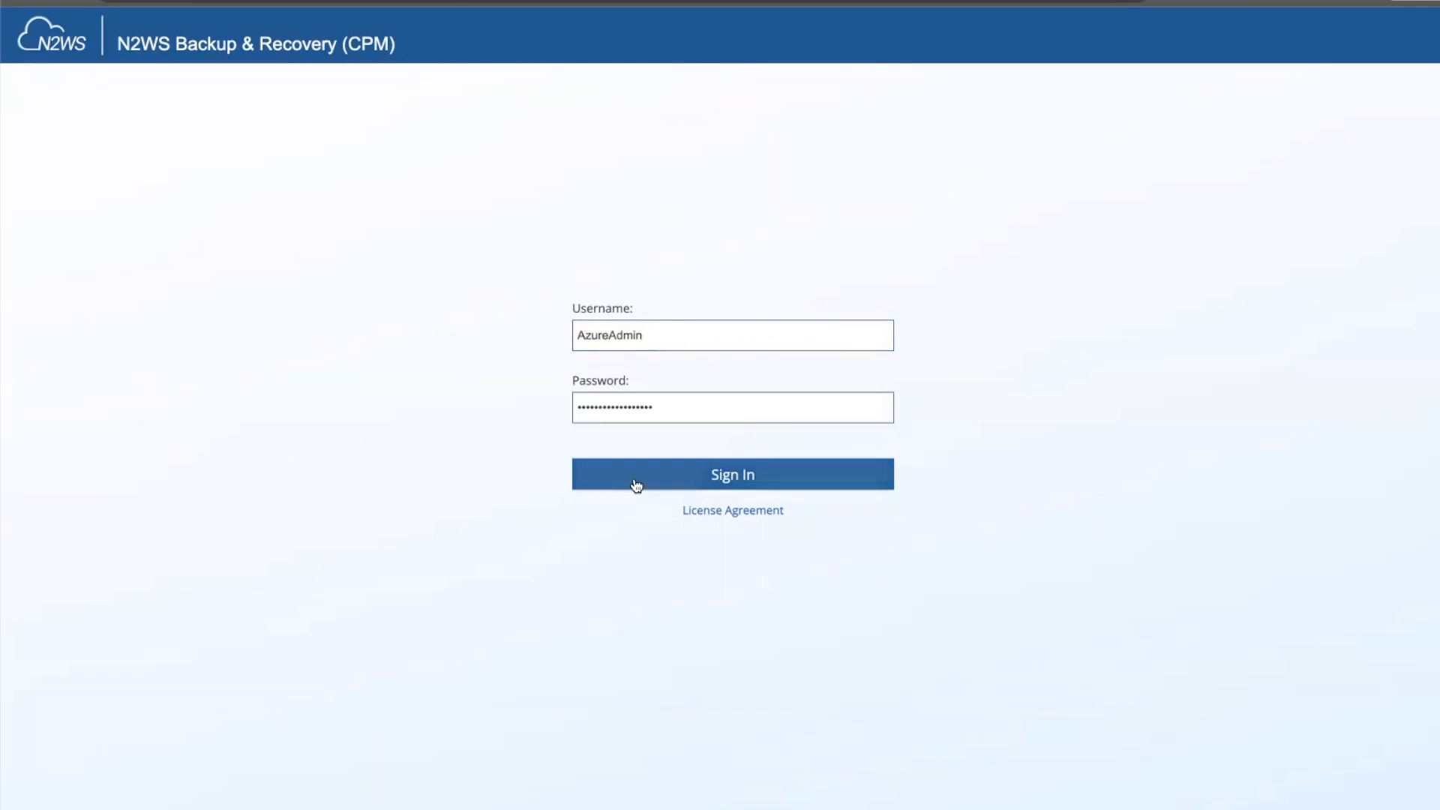
left_click(636, 485)
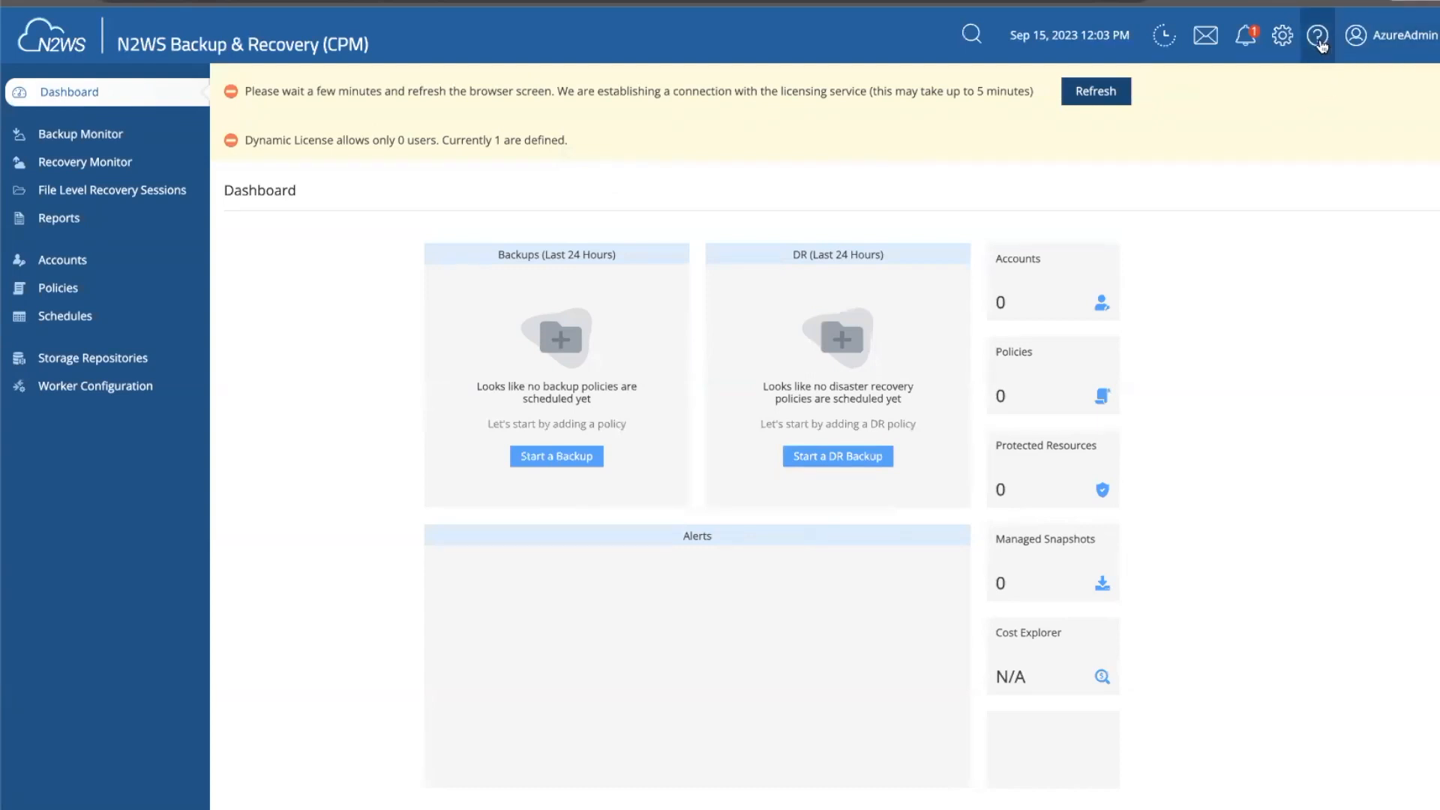
Open the product's About information and expand its license and server details.
left_click(1319, 48)
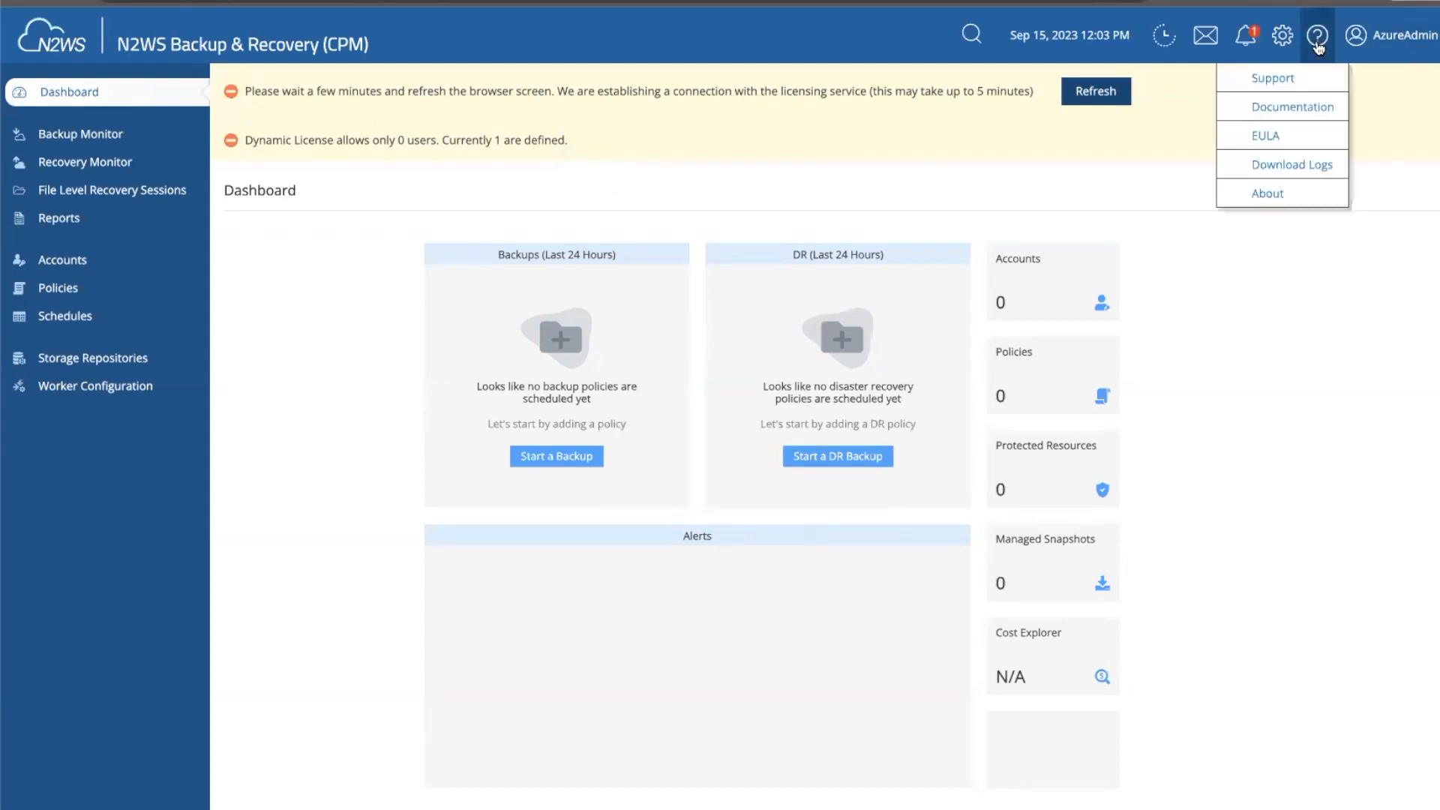
left_click(1266, 194)
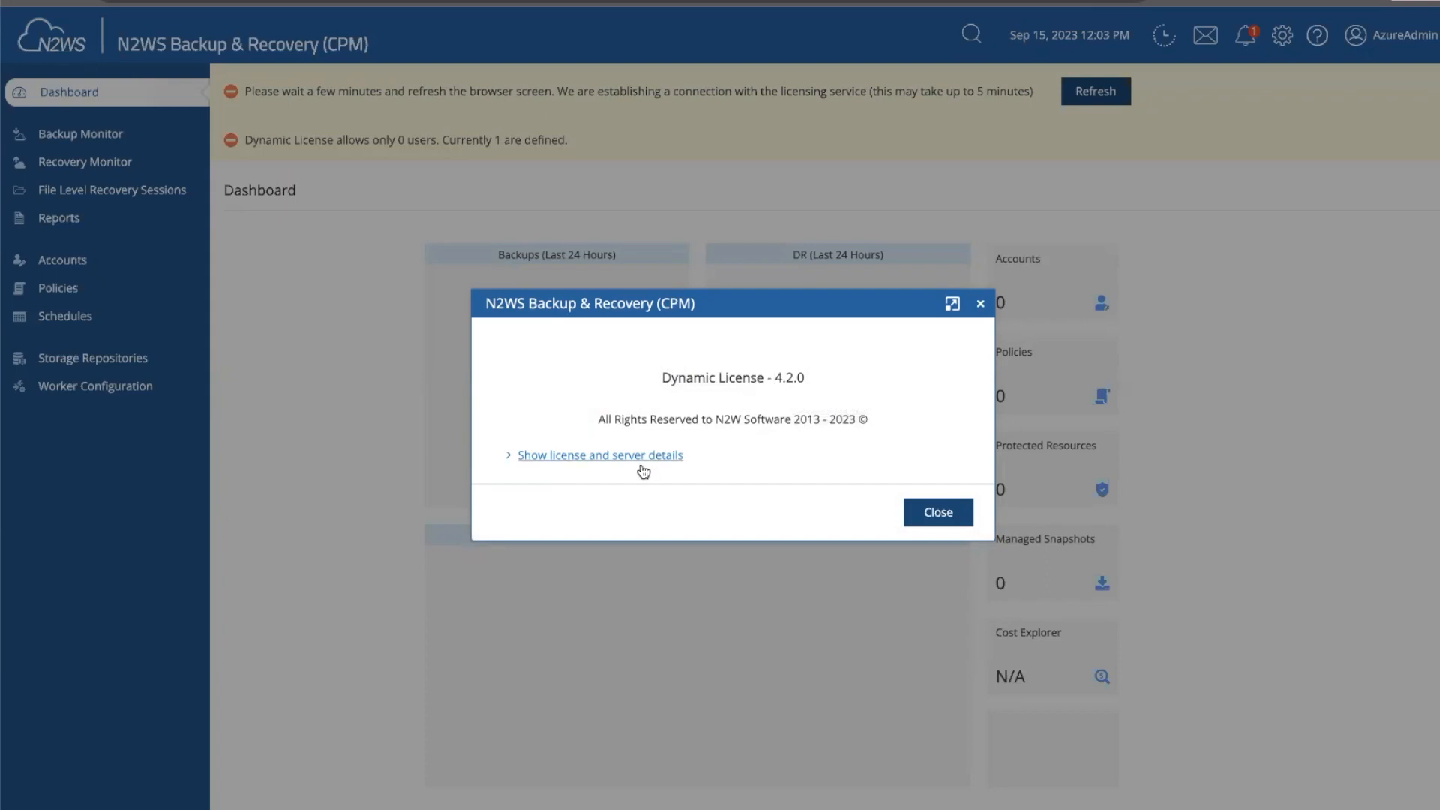
left_click(641, 457)
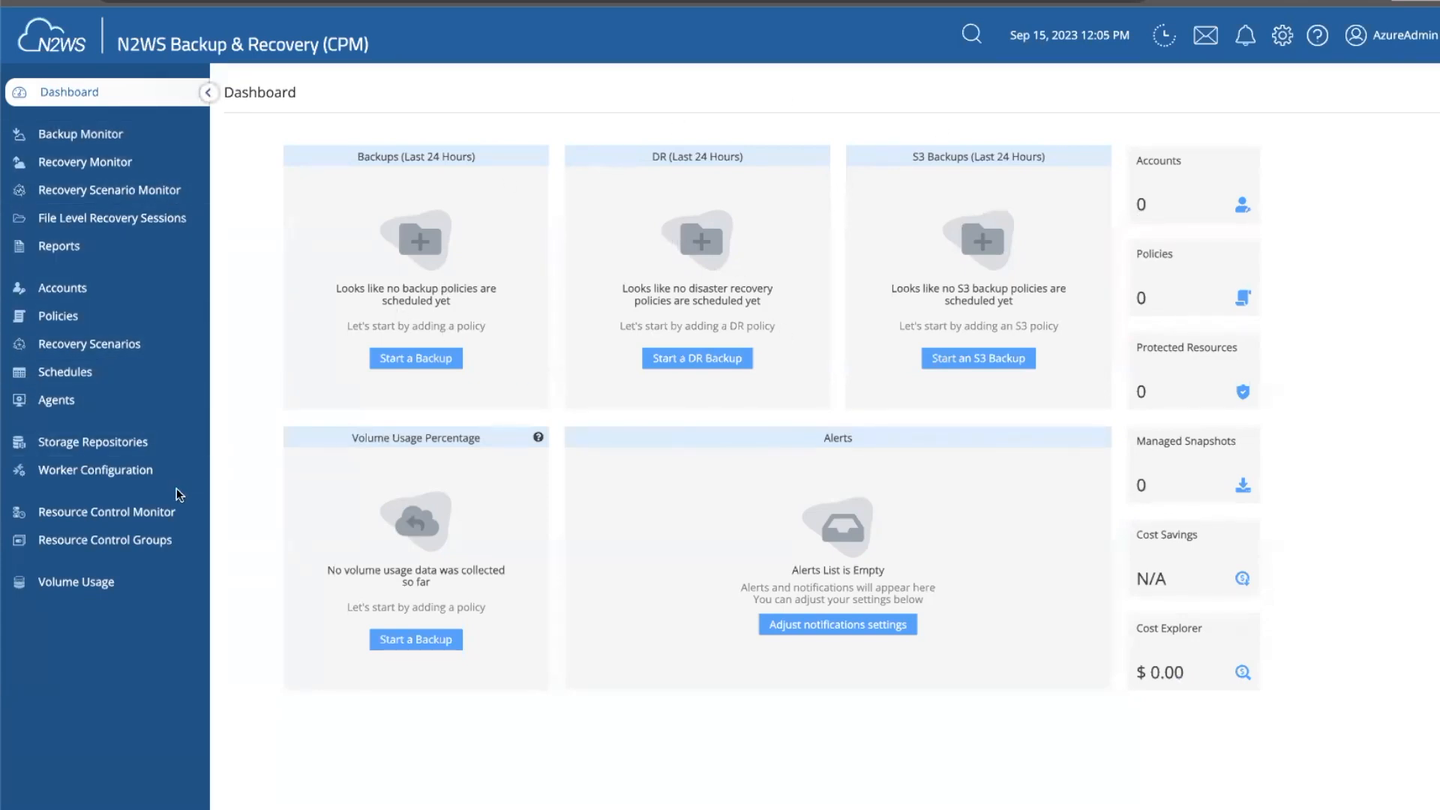
Reopen the About information on the reloaded dashboard, review the license limits and enabled clouds, and close it.
left_click(1321, 42)
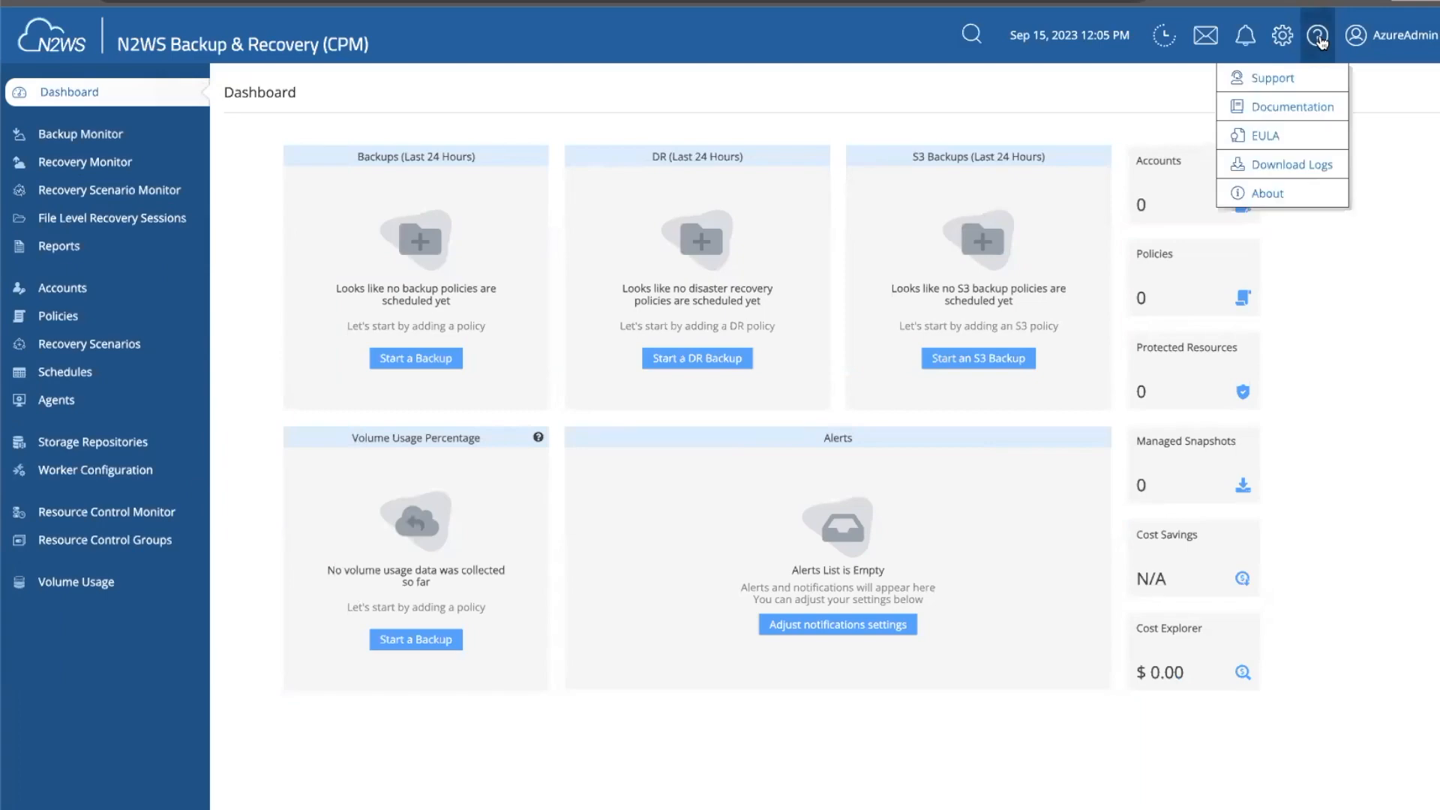
left_click(1268, 194)
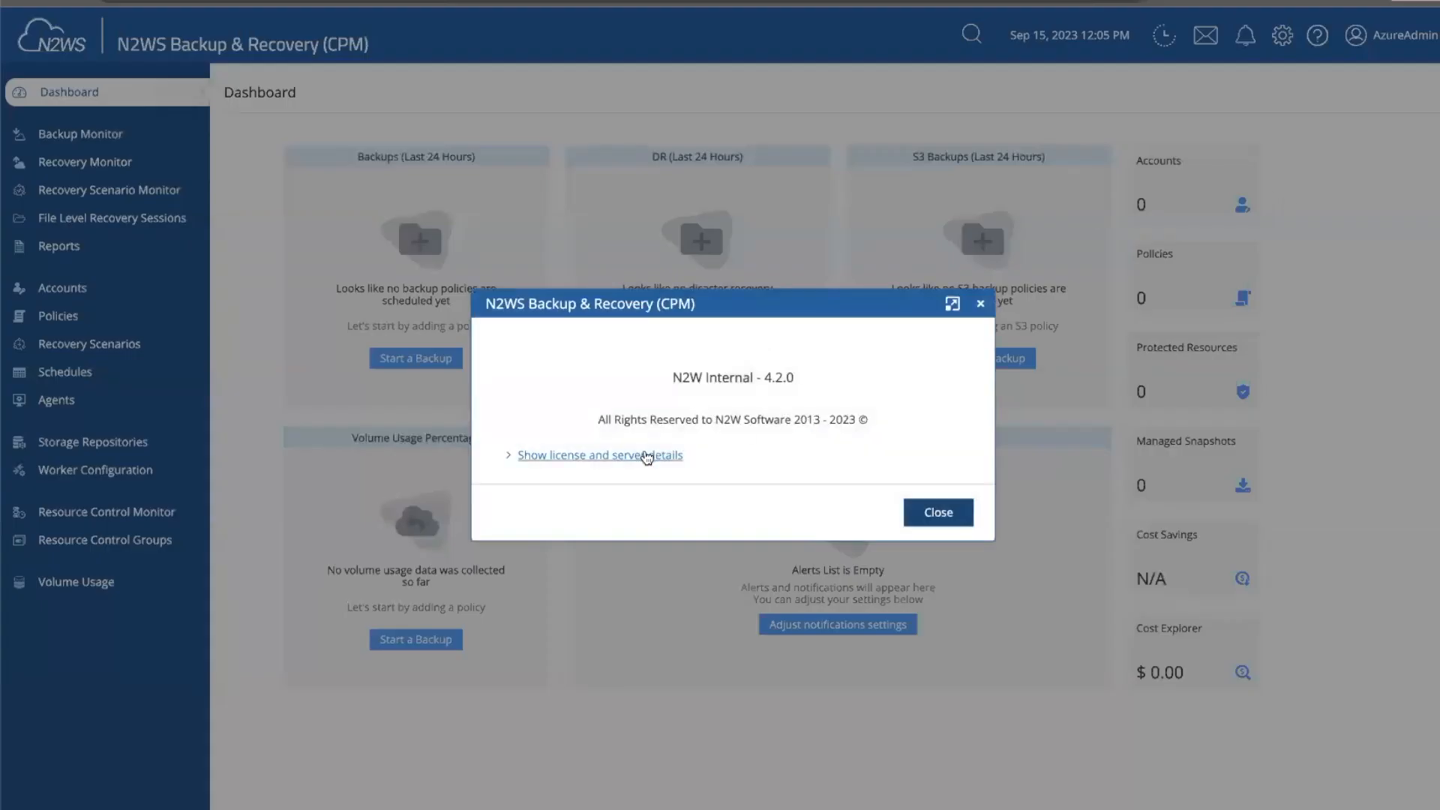
left_click(650, 454)
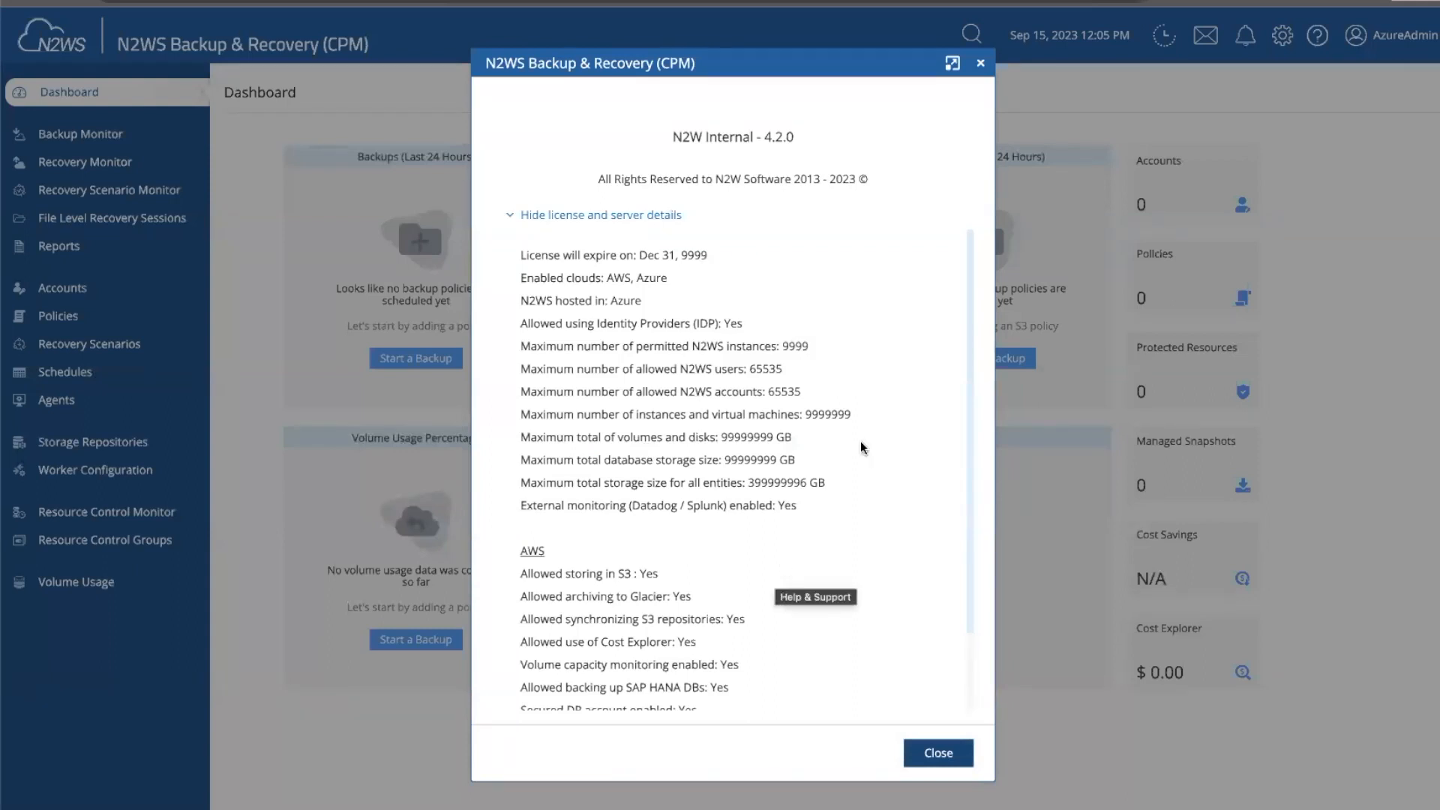
left_click(979, 64)
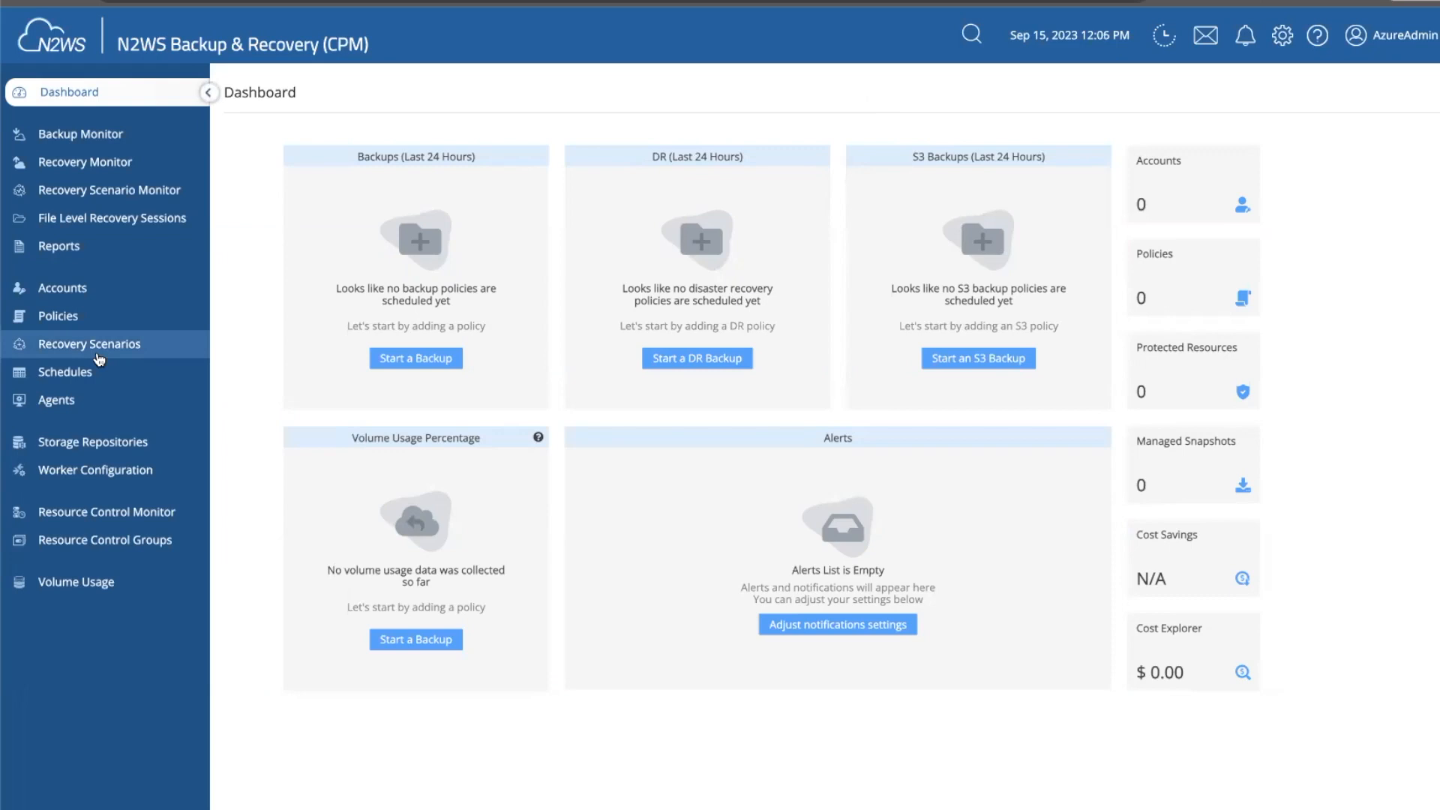
Start a new Azure account in the N2WS accounts and name it DemoAct1.
left_click(90, 296)
left_click(259, 188)
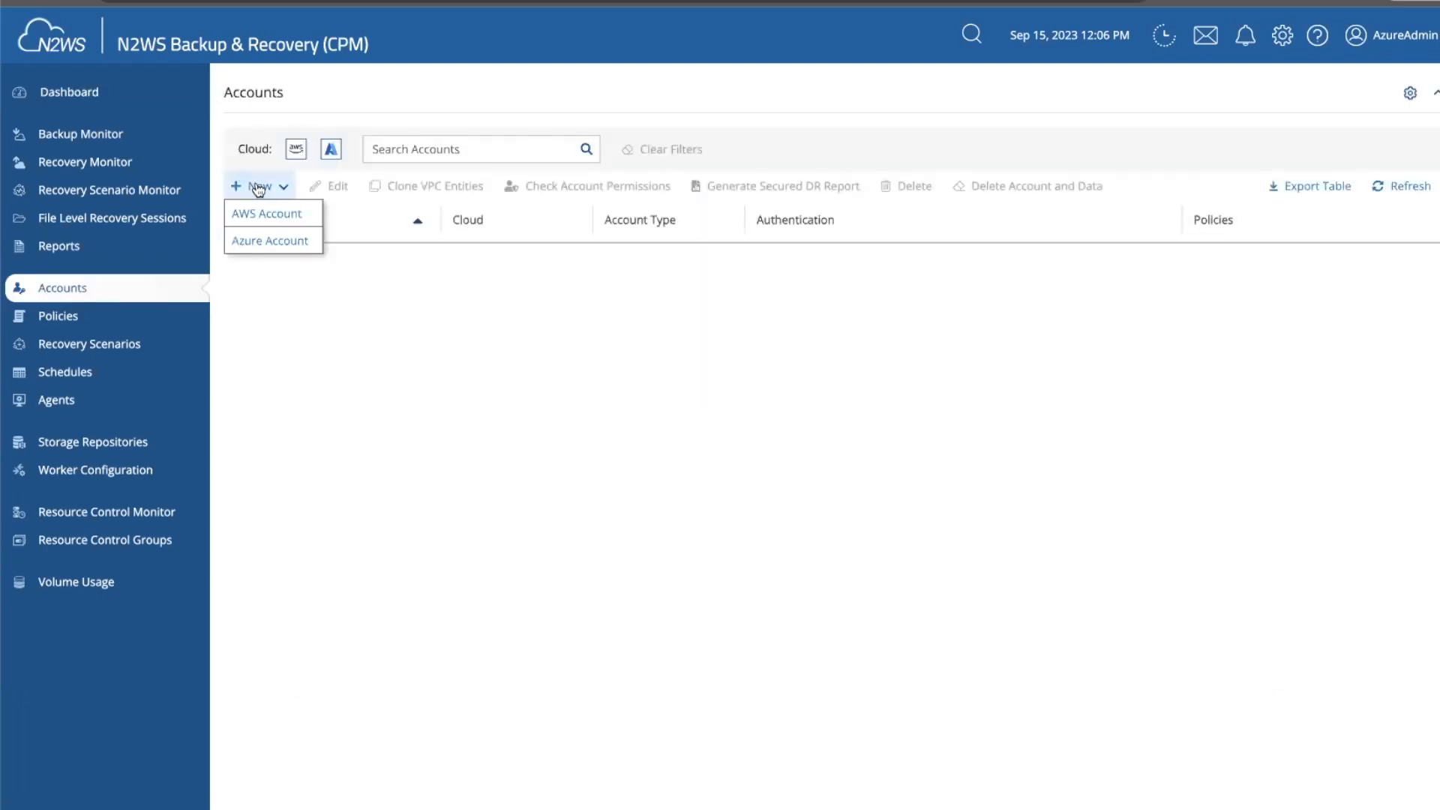
left_click(312, 241)
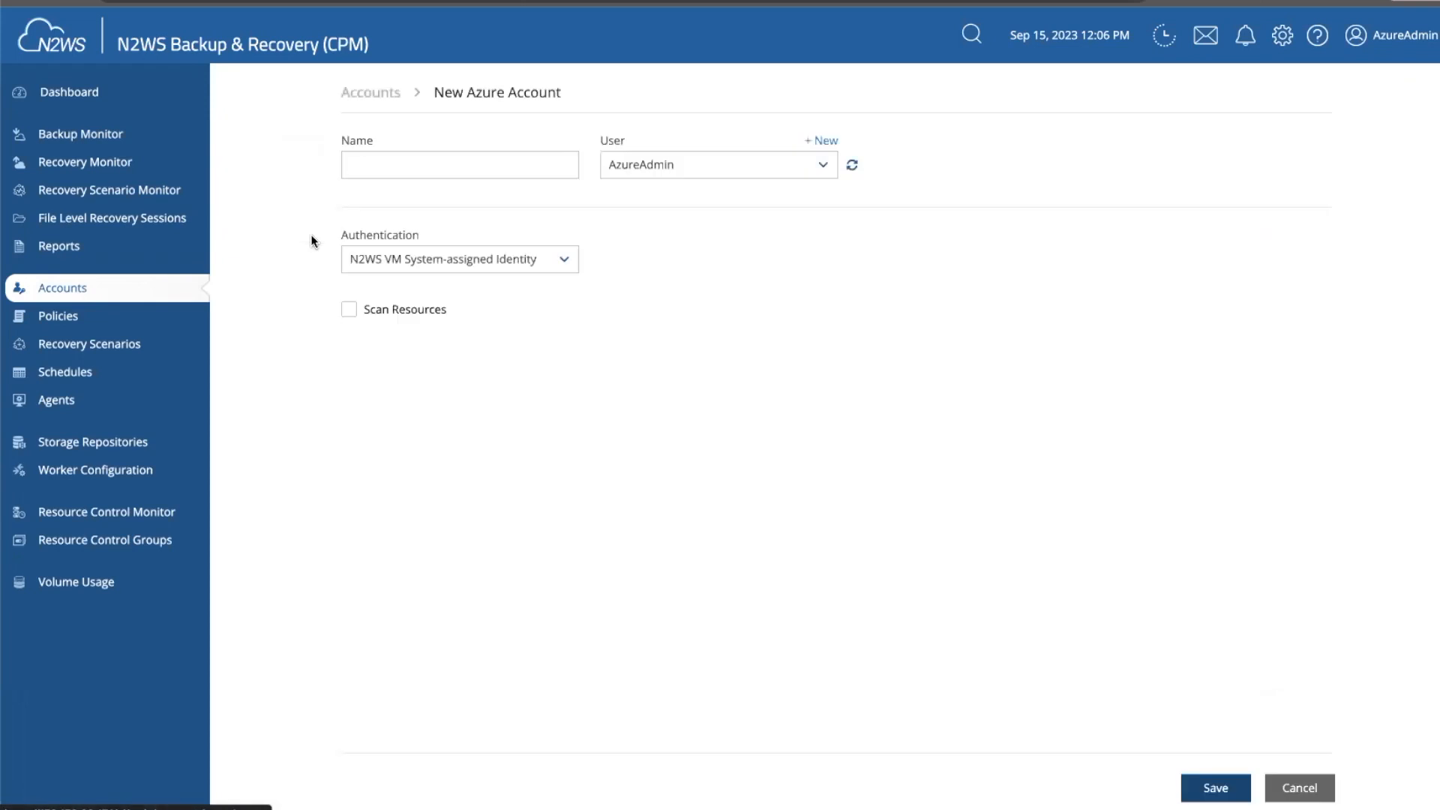
left_click(389, 167)
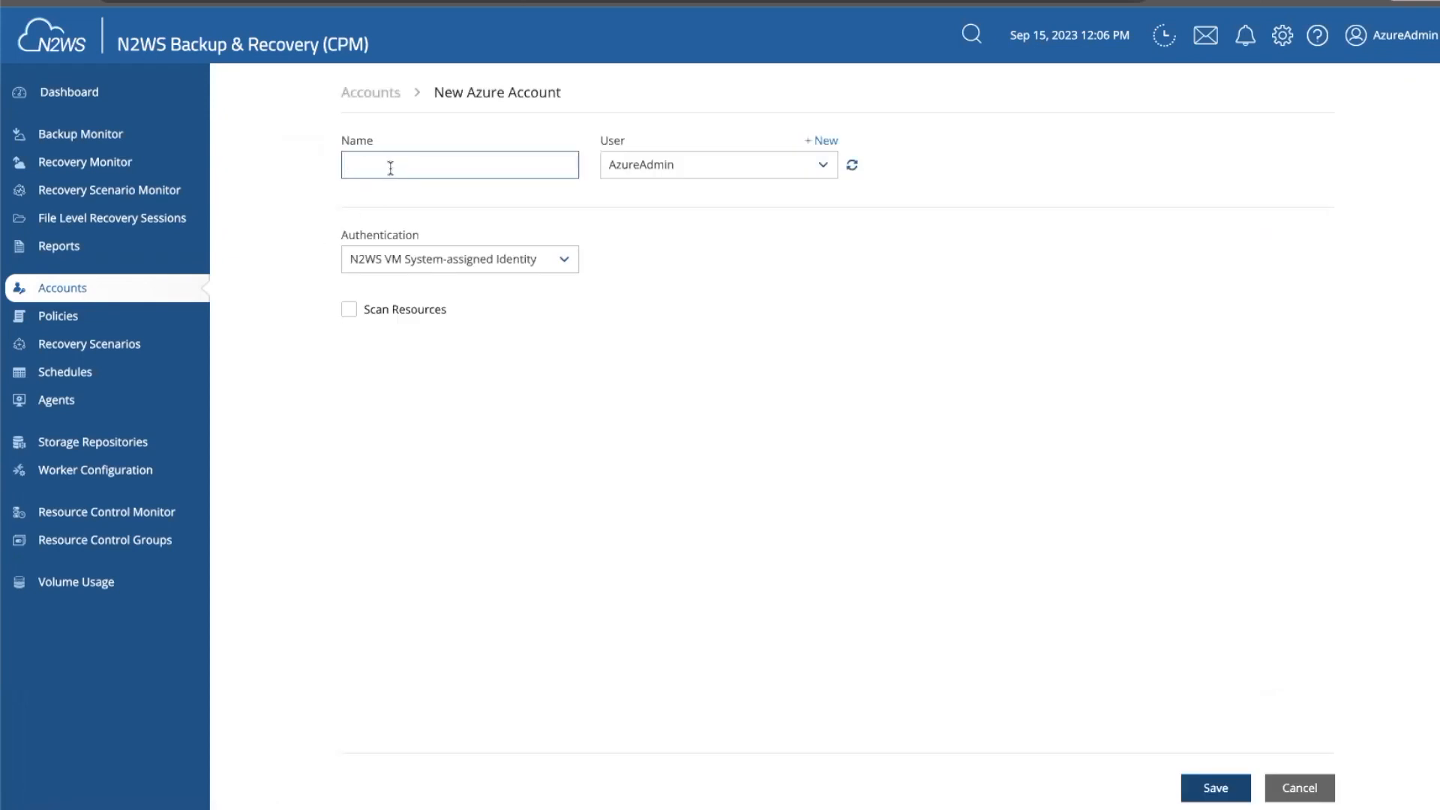
type("Demo")
type("Act1")
Enable Scan Resources for the account and select all resource types: Disks, SQL Servers and Virtual Machines.
left_click(349, 310)
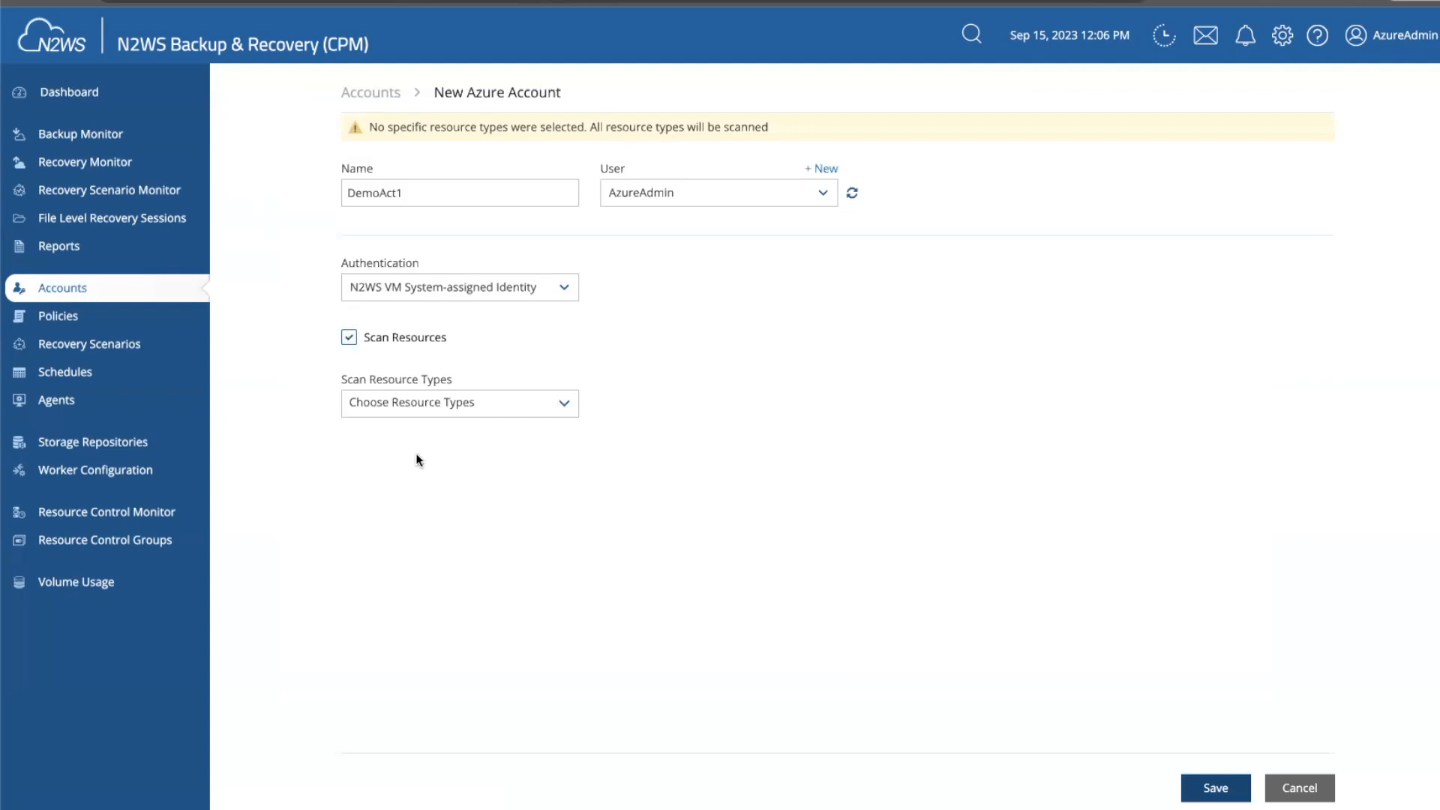
left_click(567, 405)
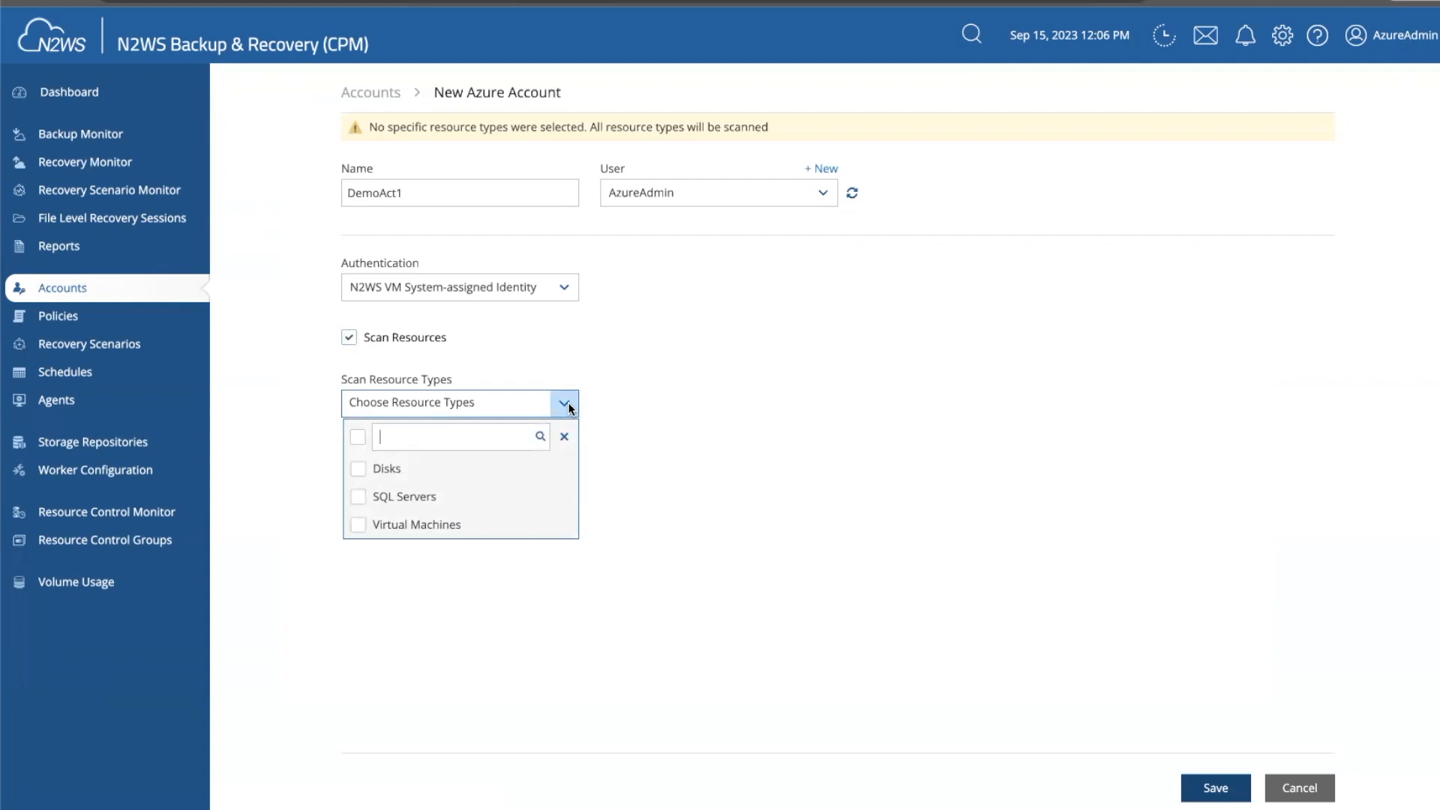
left_click(359, 437)
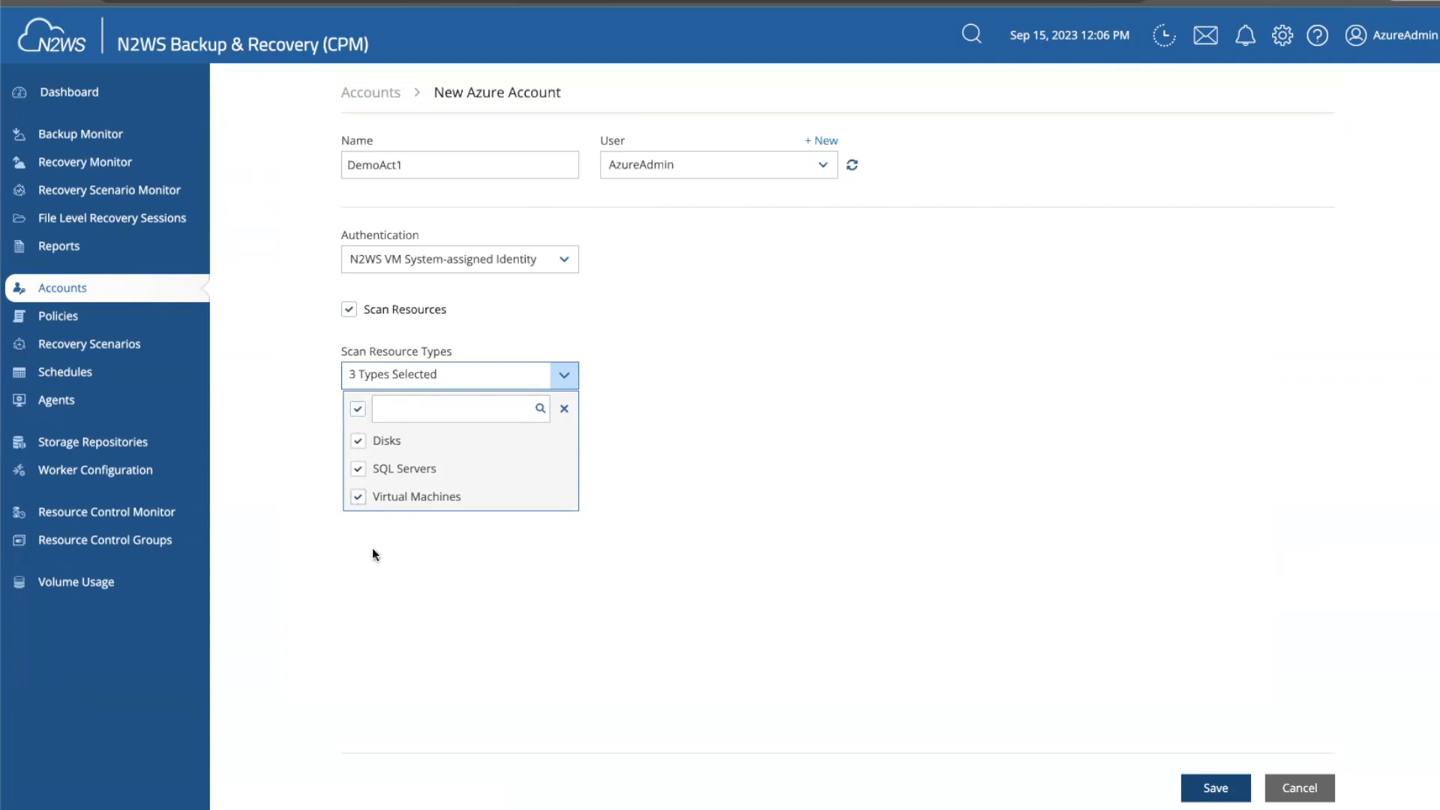
Save the DemoAct1 account and check its permissions, expanding the list under N2WSBackupRecoveryRole.
left_click(1090, 642)
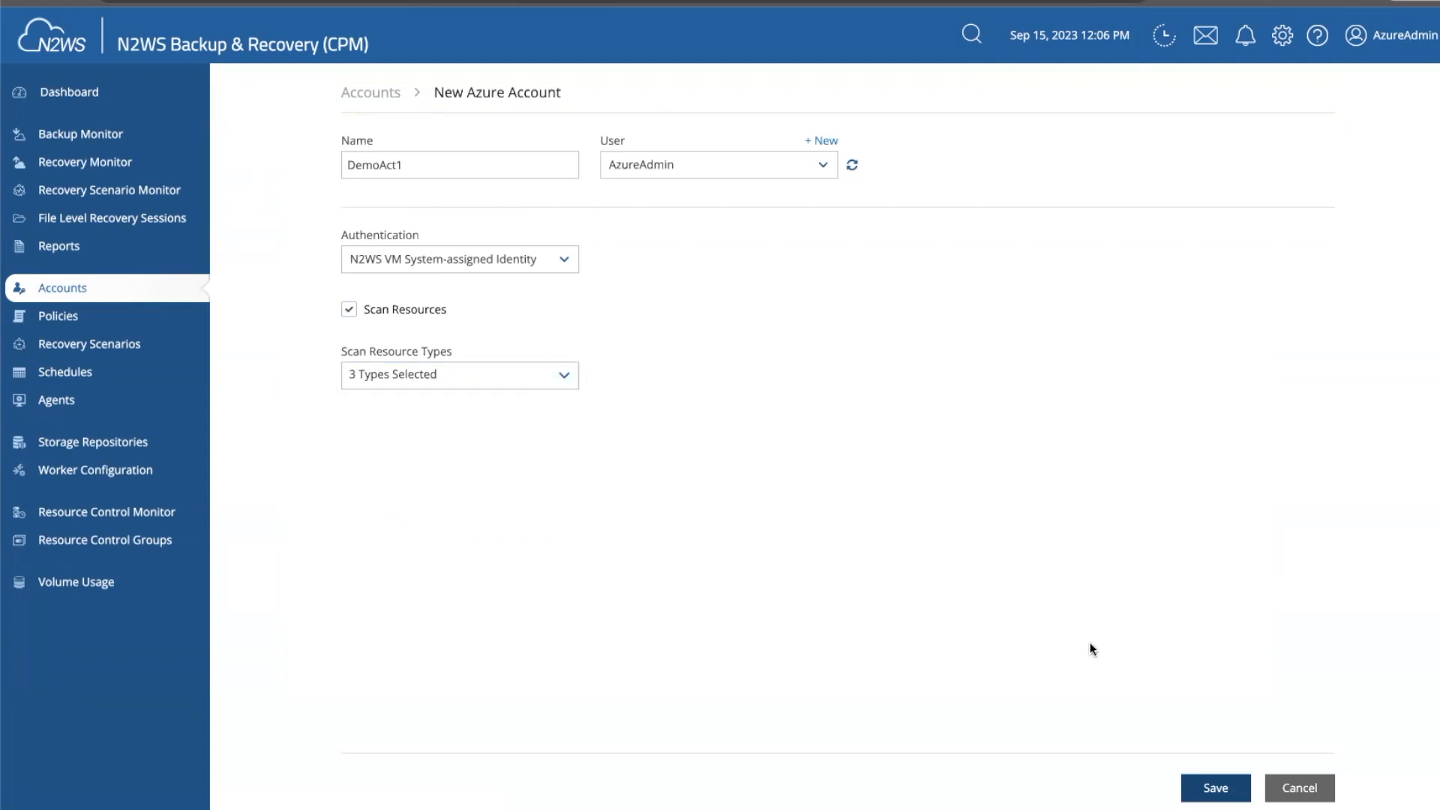
left_click(1186, 785)
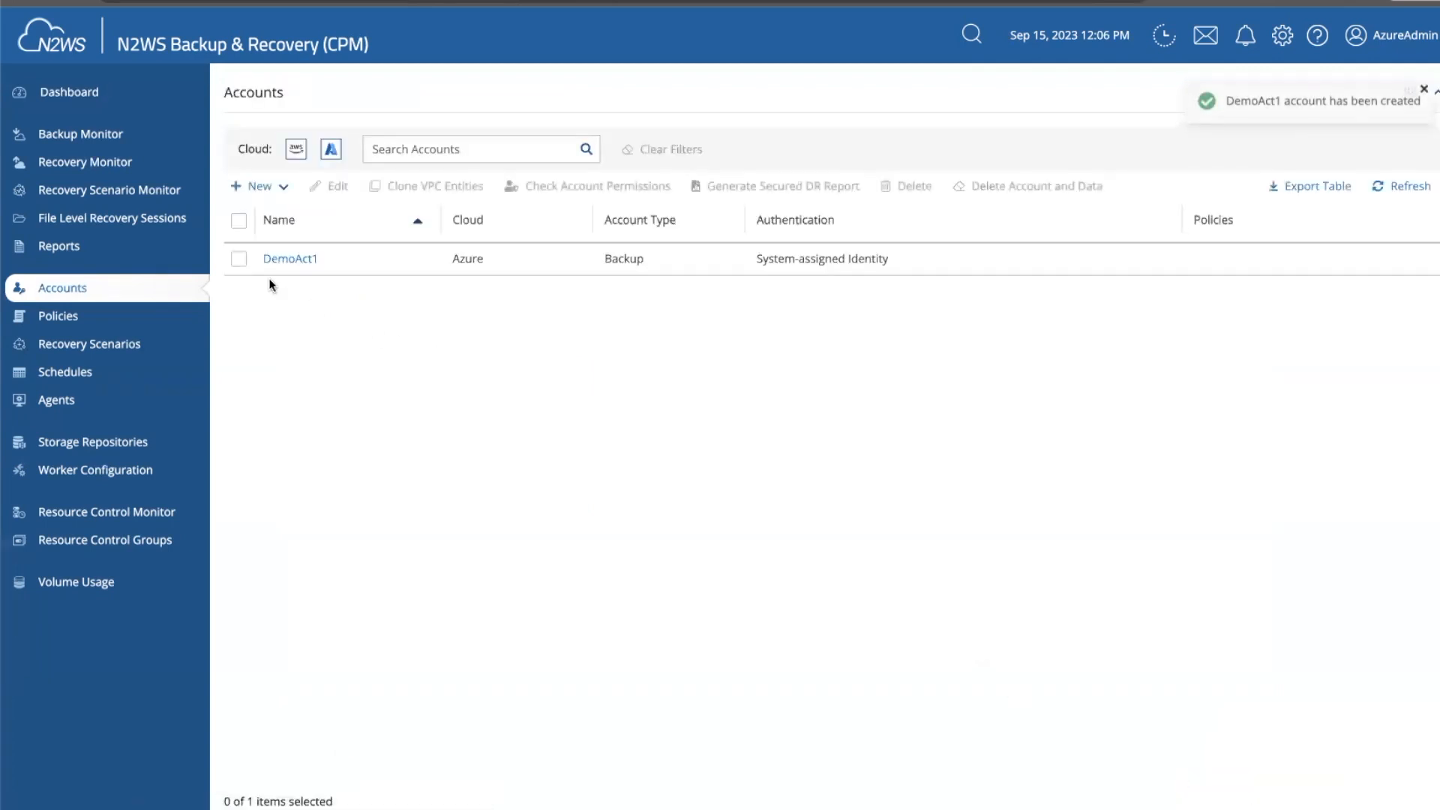
left_click(238, 258)
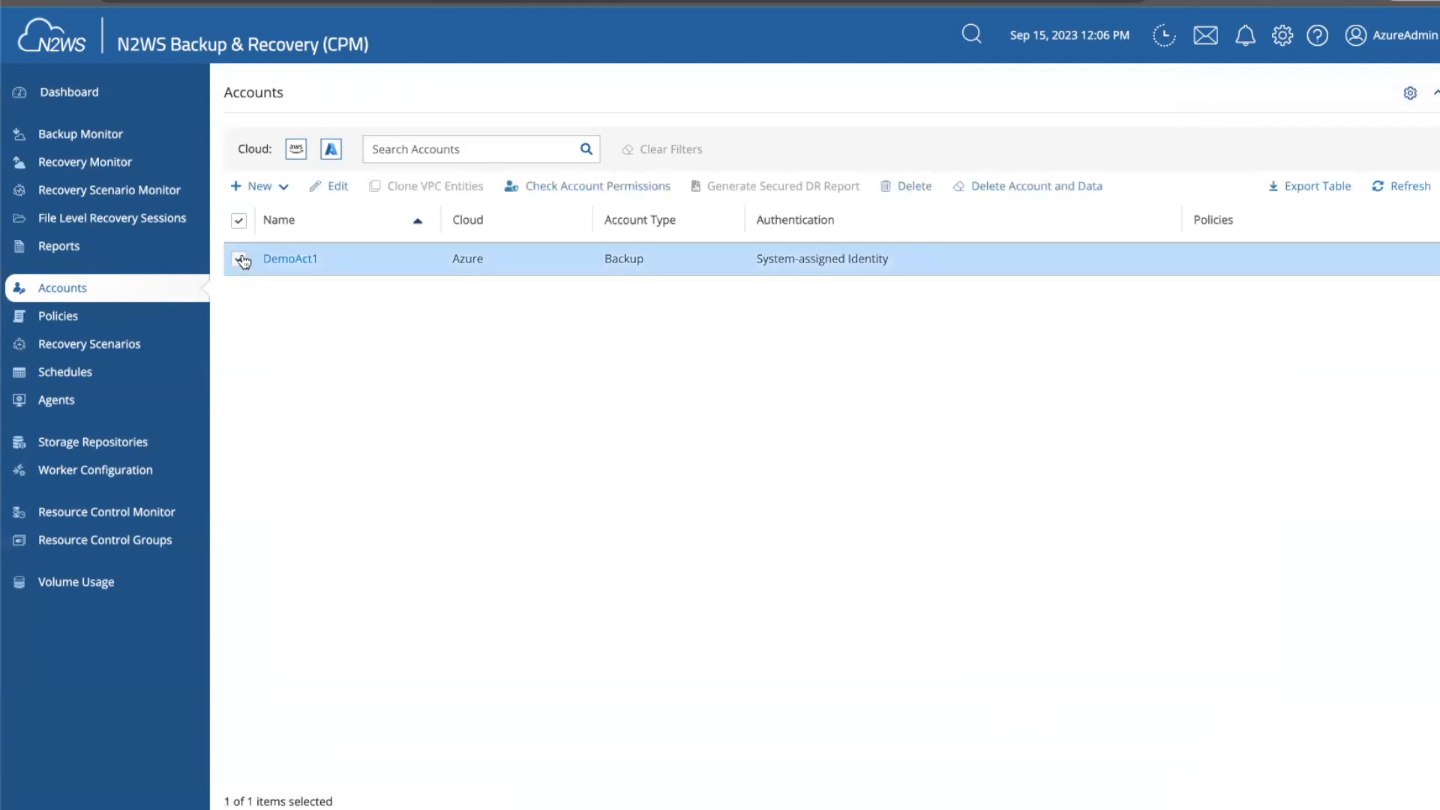
left_click(573, 188)
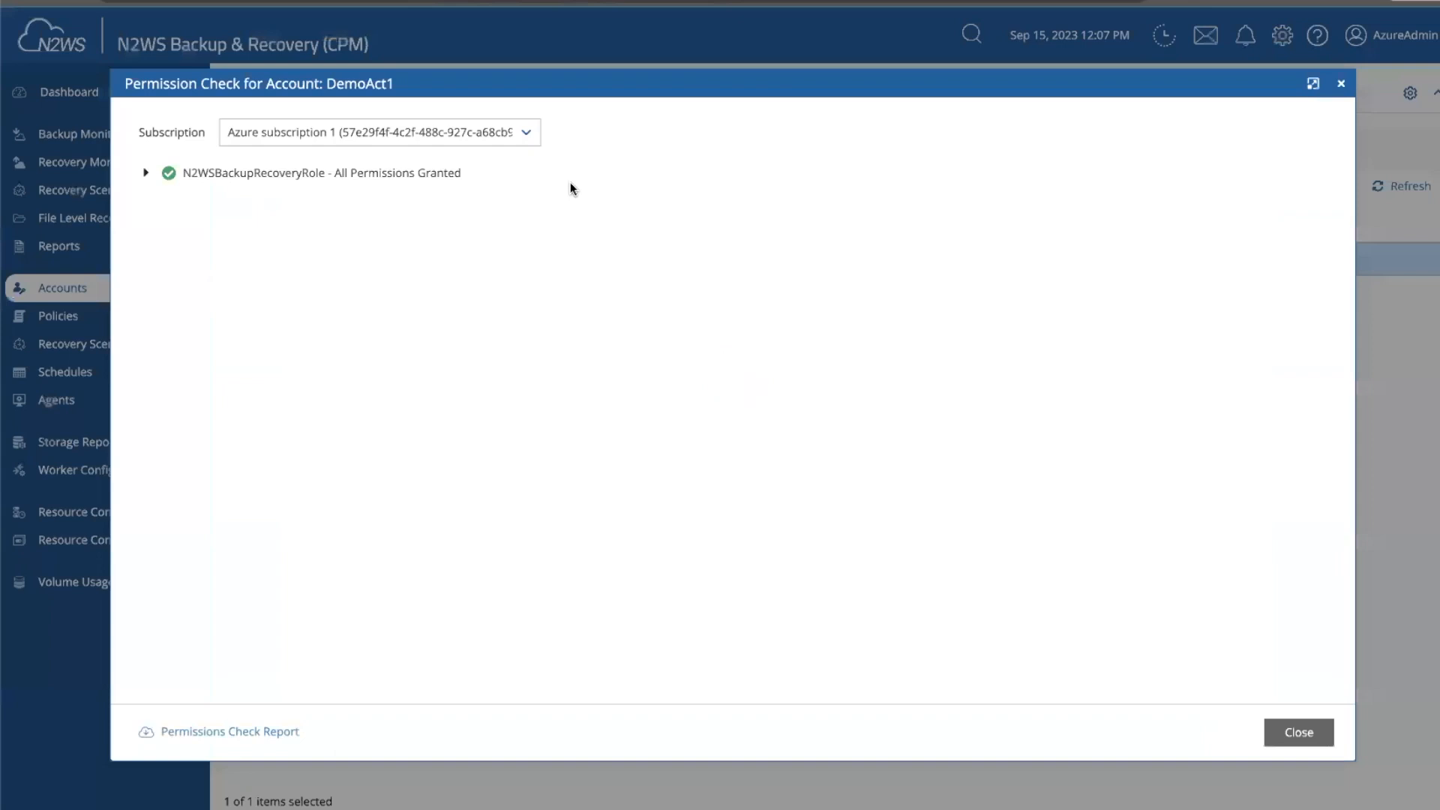
left_click(147, 174)
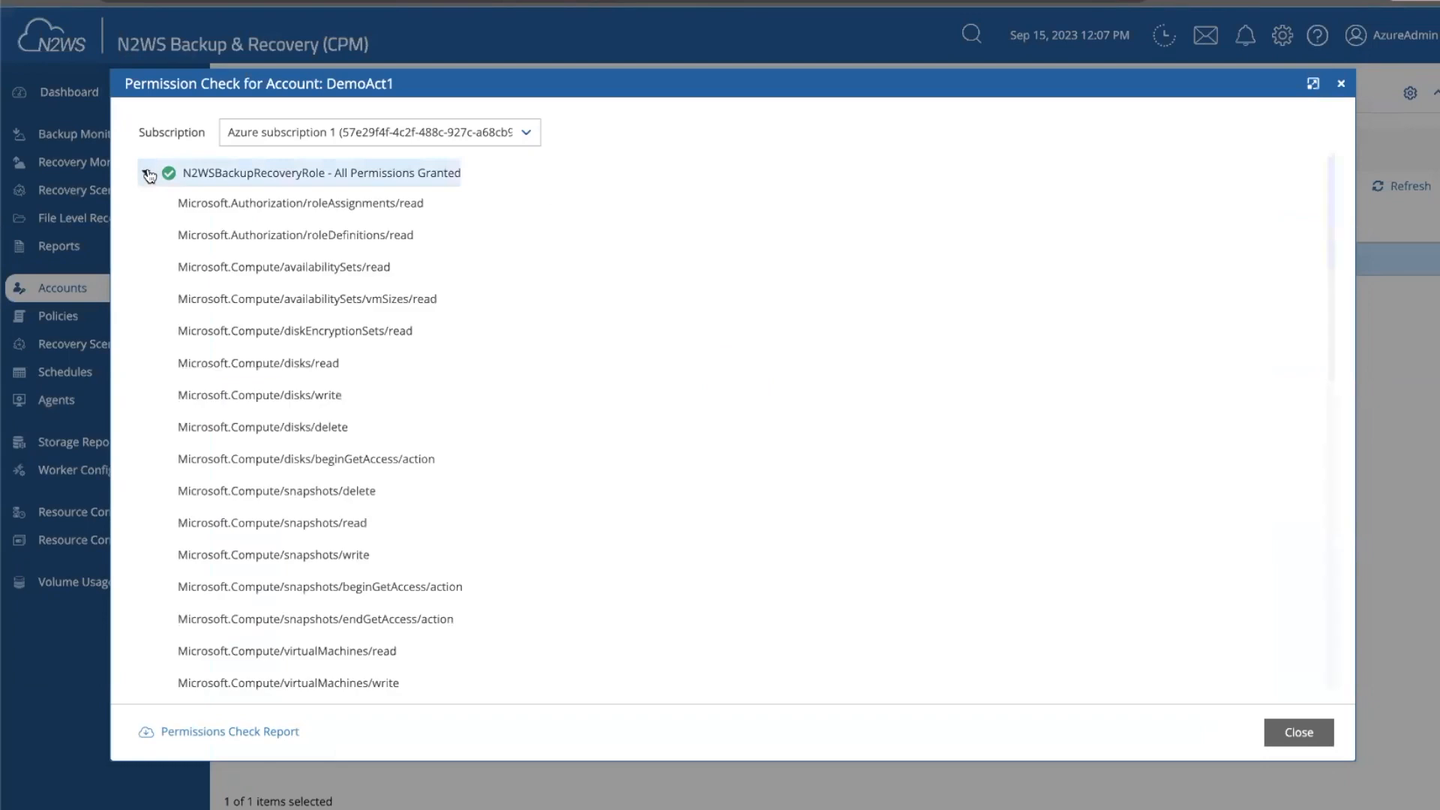
left_click(1298, 732)
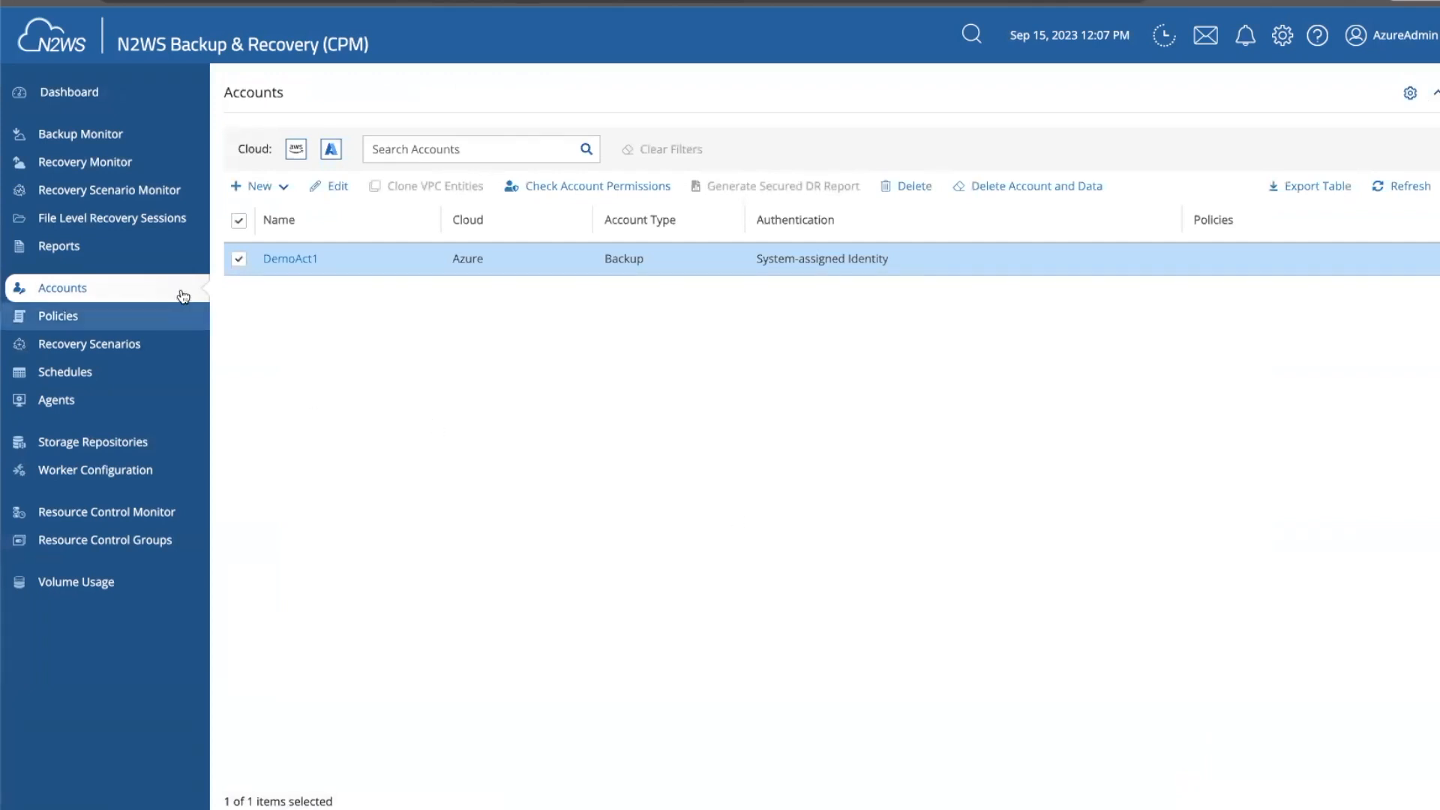
Start a new Azure backup policy and name it DemoVM1.
left_click(90, 318)
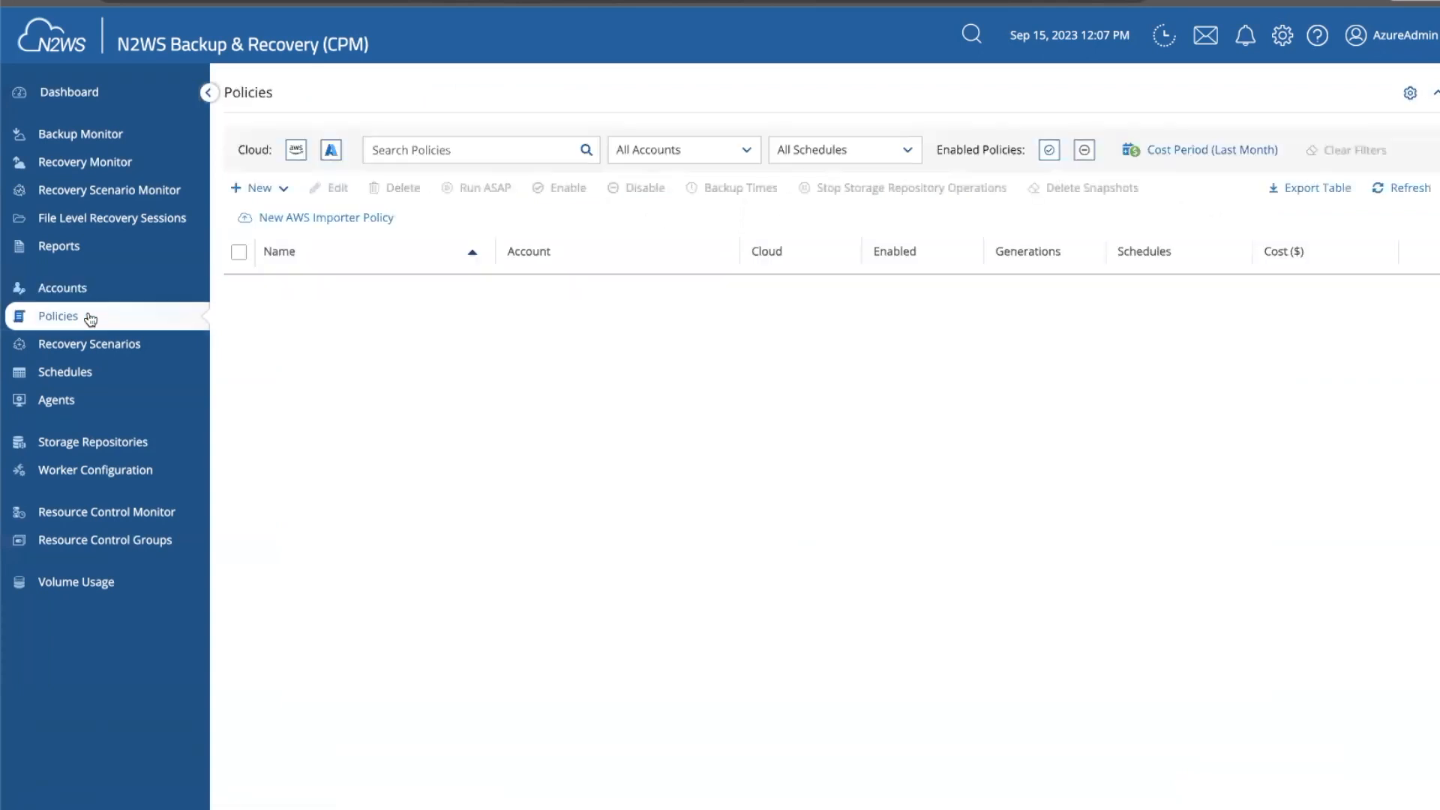
left_click(256, 191)
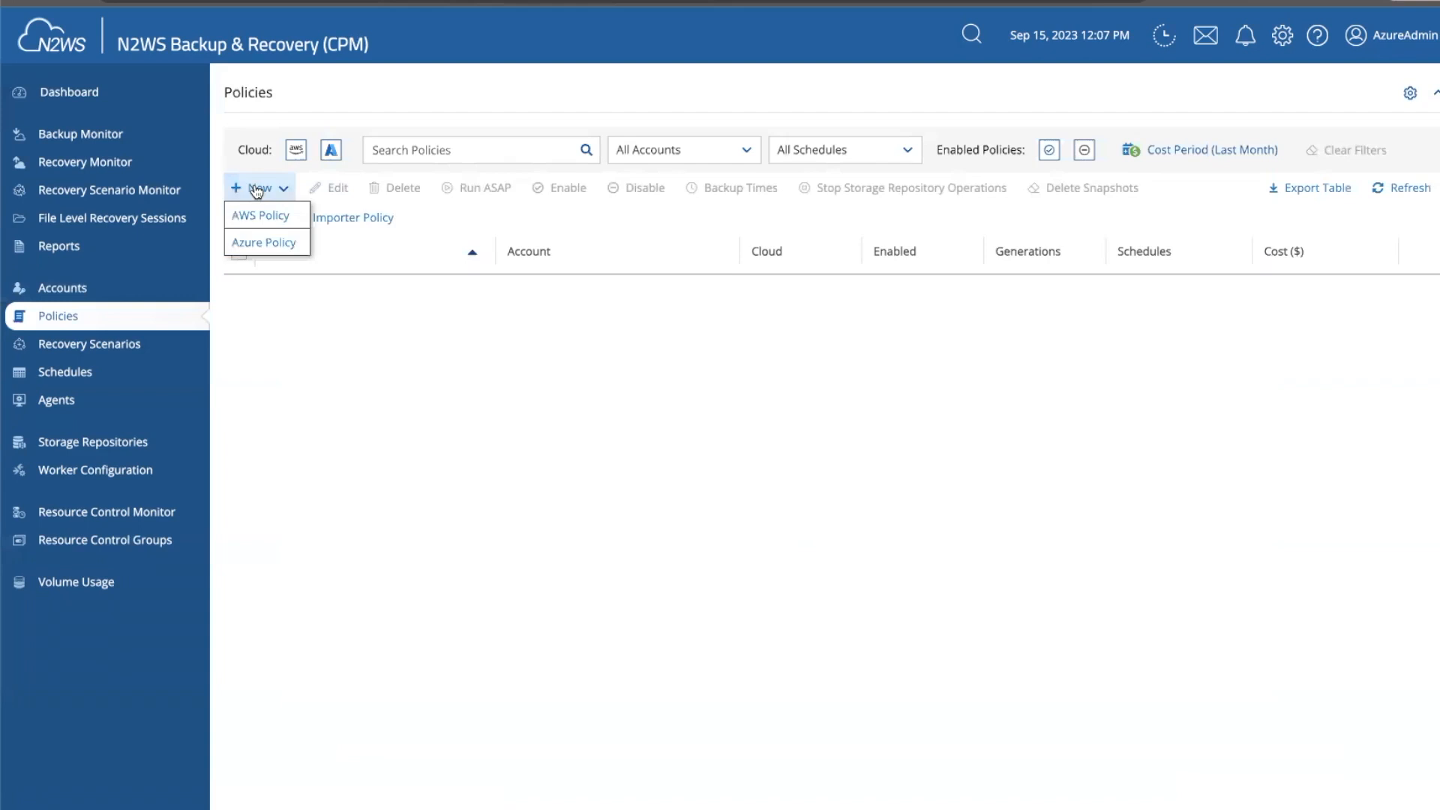
left_click(255, 242)
left_click(380, 210)
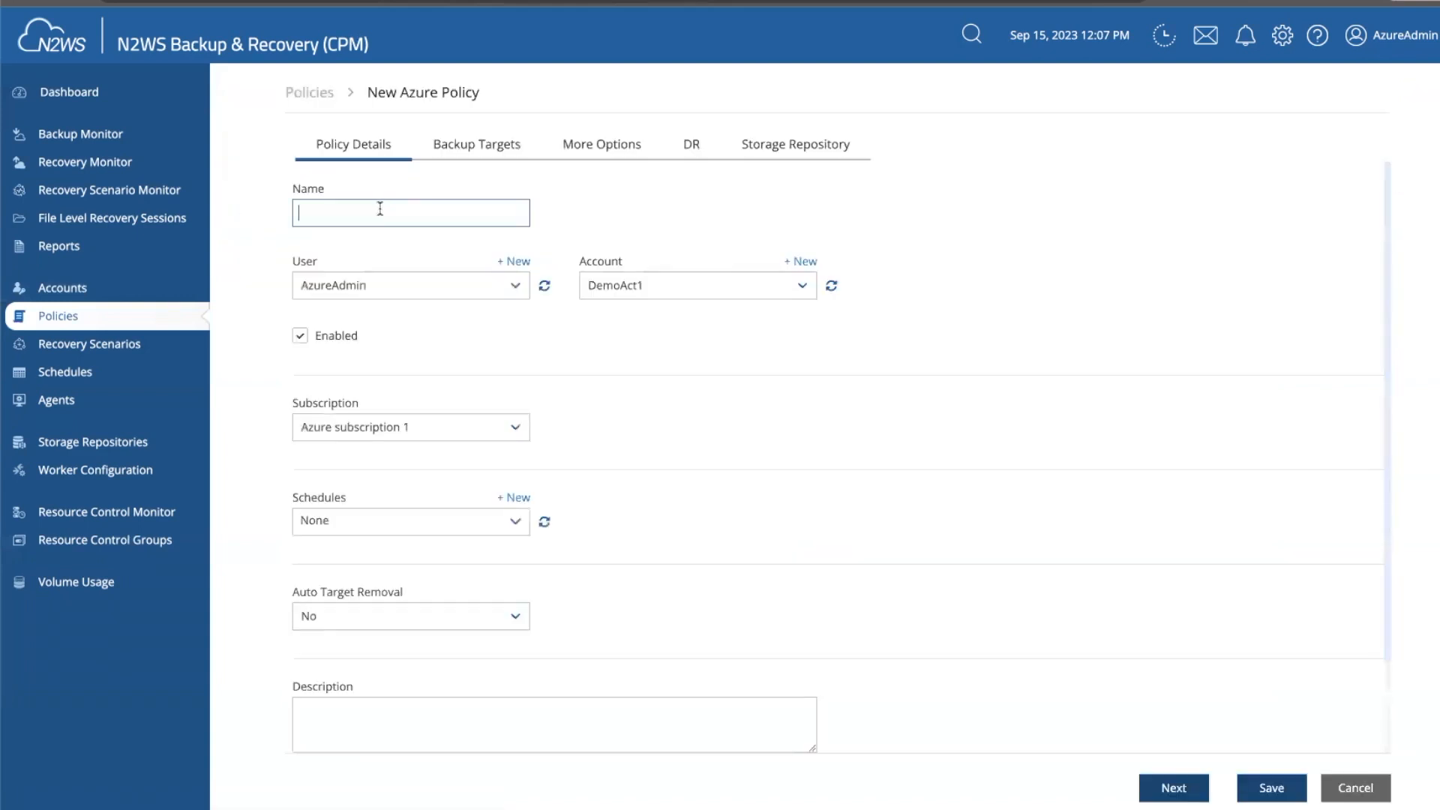
type("d")
key("BackSpace")
type("DemoVM1")
Create and save a new schedule named Daily from the policy, keeping the Greenwich (GMT) time zone and the one-day repeat.
scroll(462, 392, "down", 1)
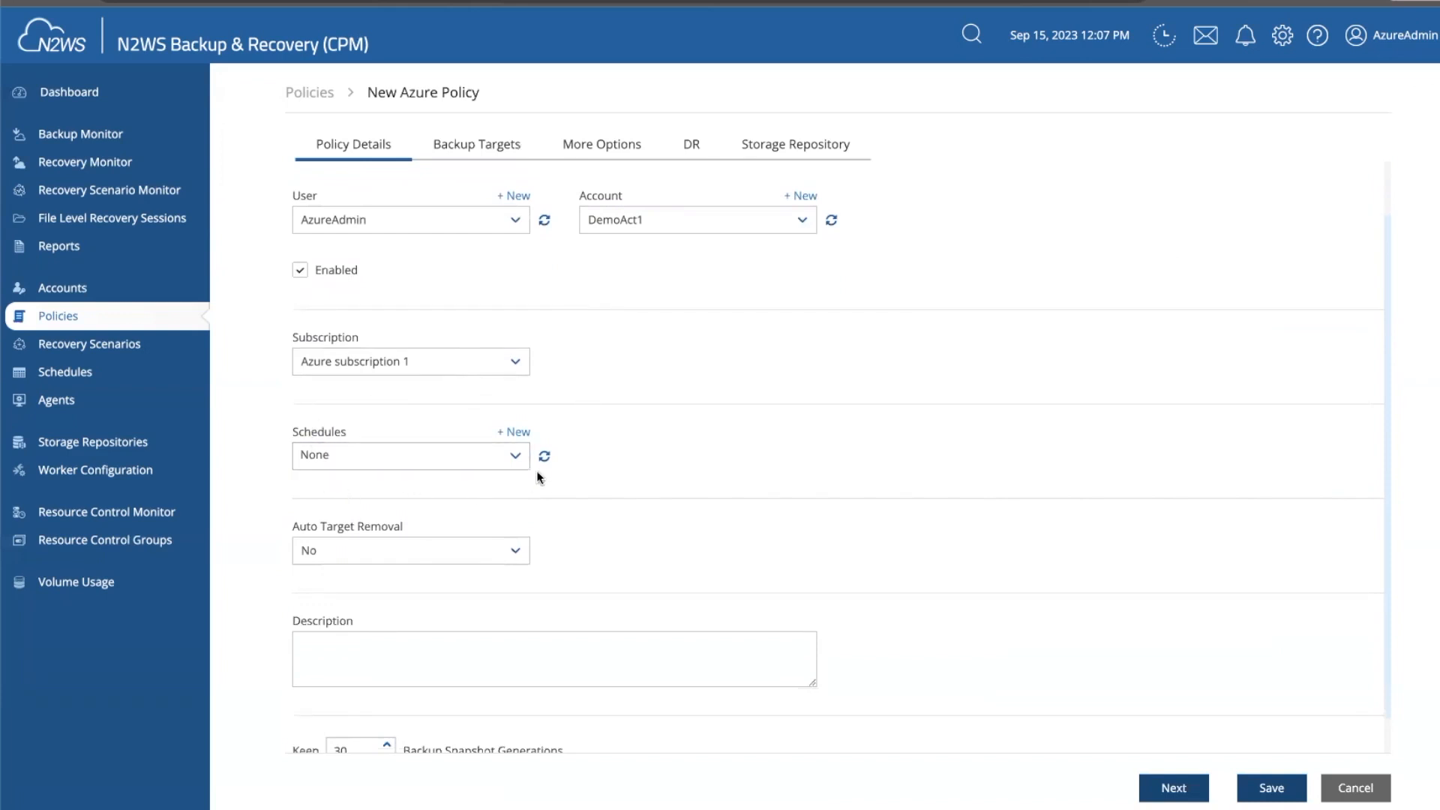
left_click(517, 457)
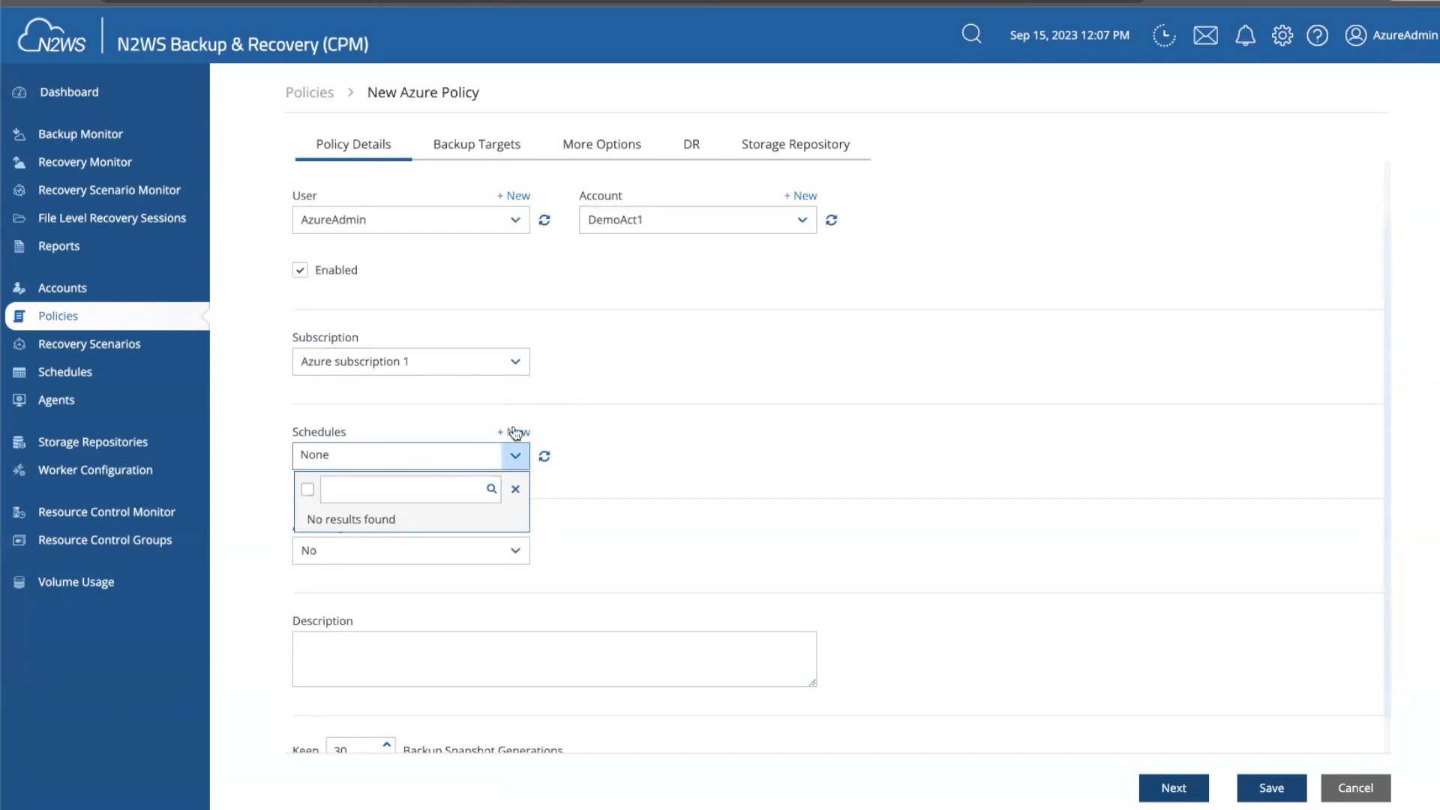
left_click(516, 433)
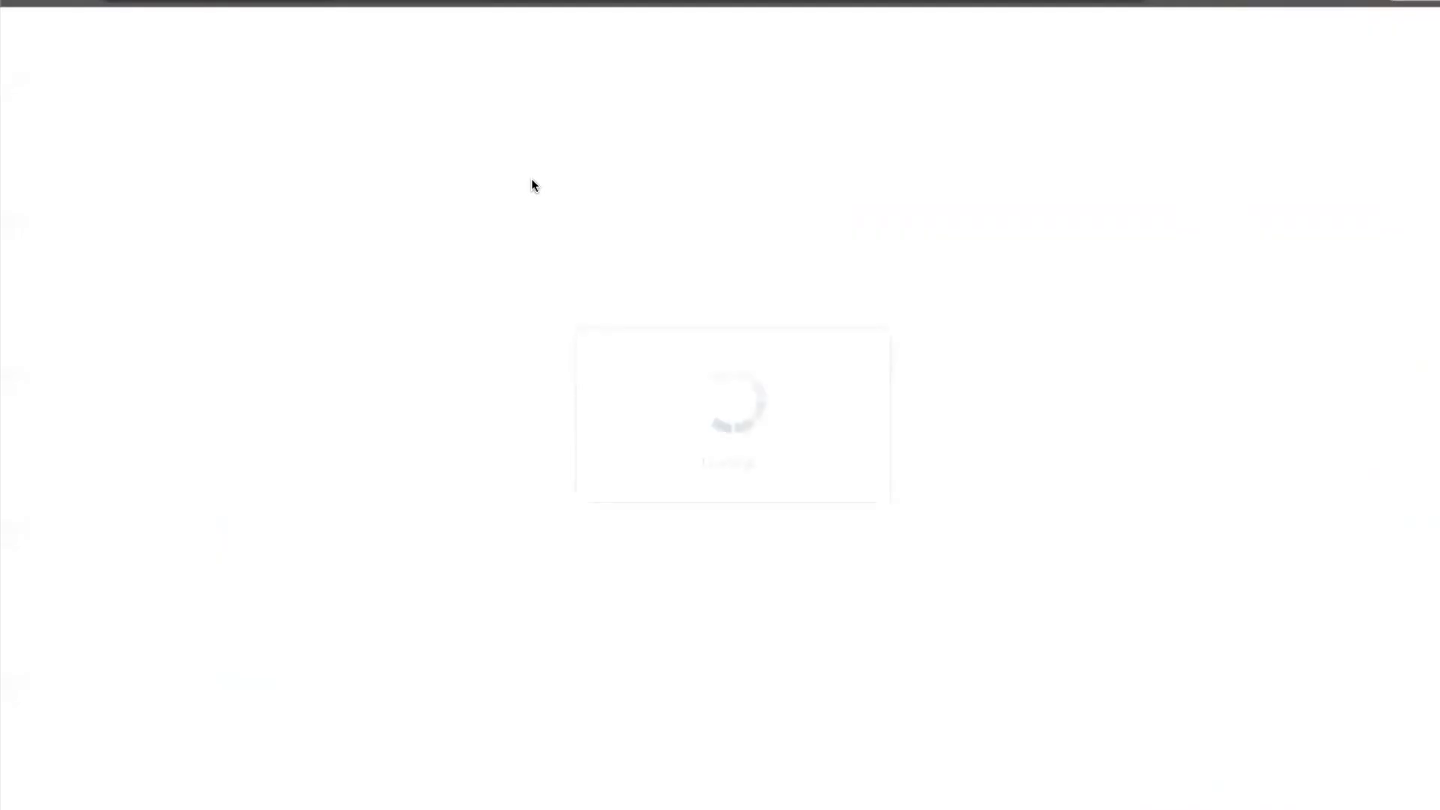
left_click(504, 168)
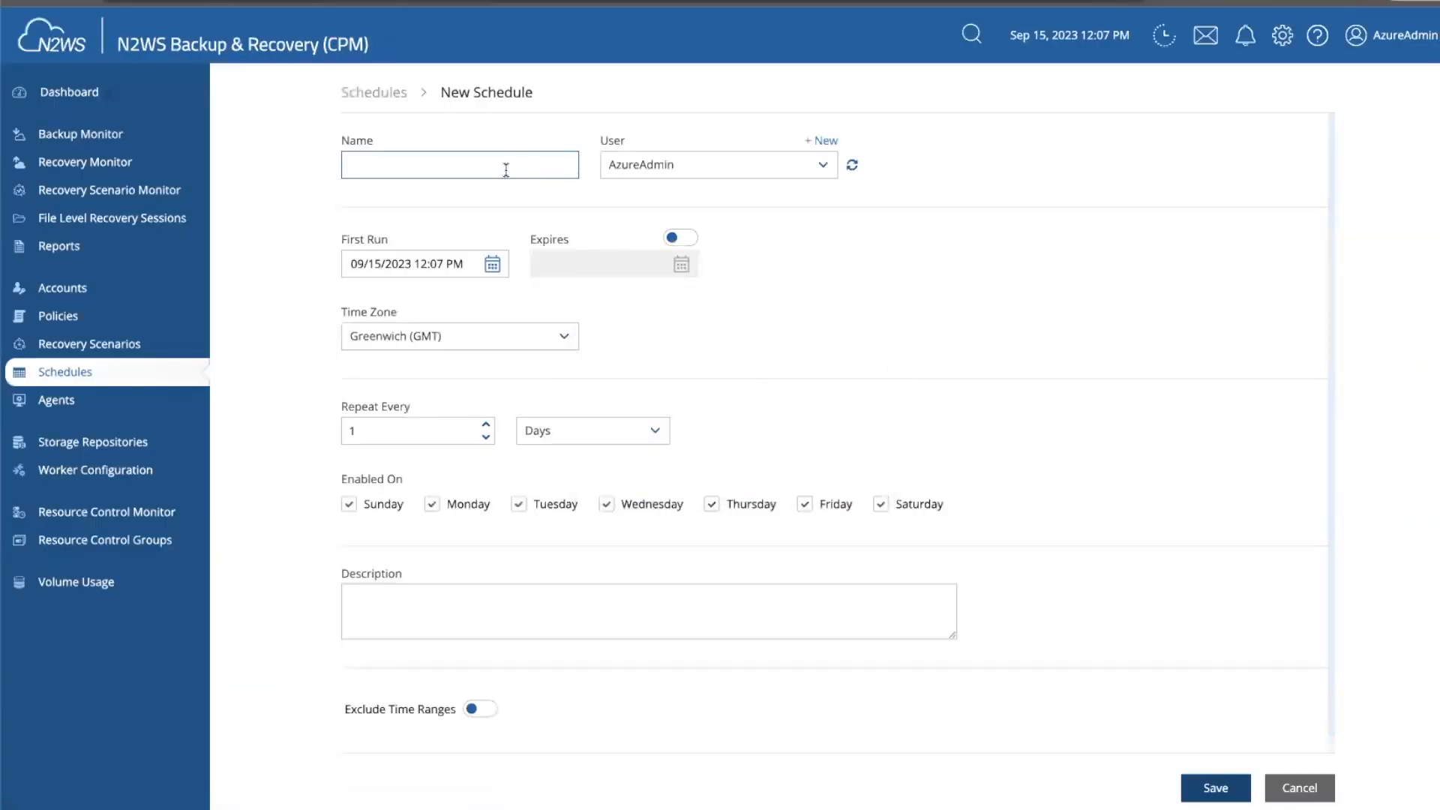
type("Daily")
left_click(570, 341)
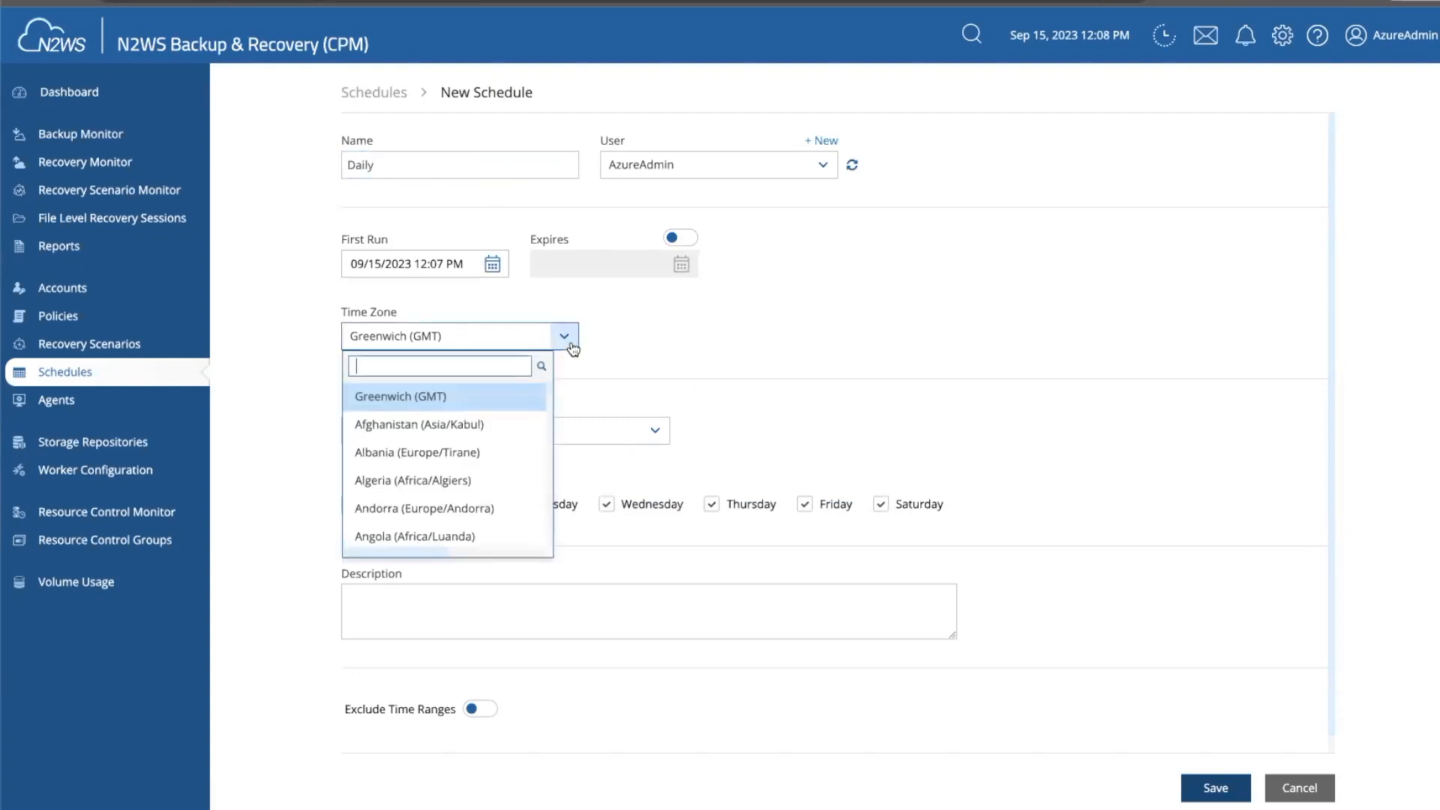
left_click(655, 370)
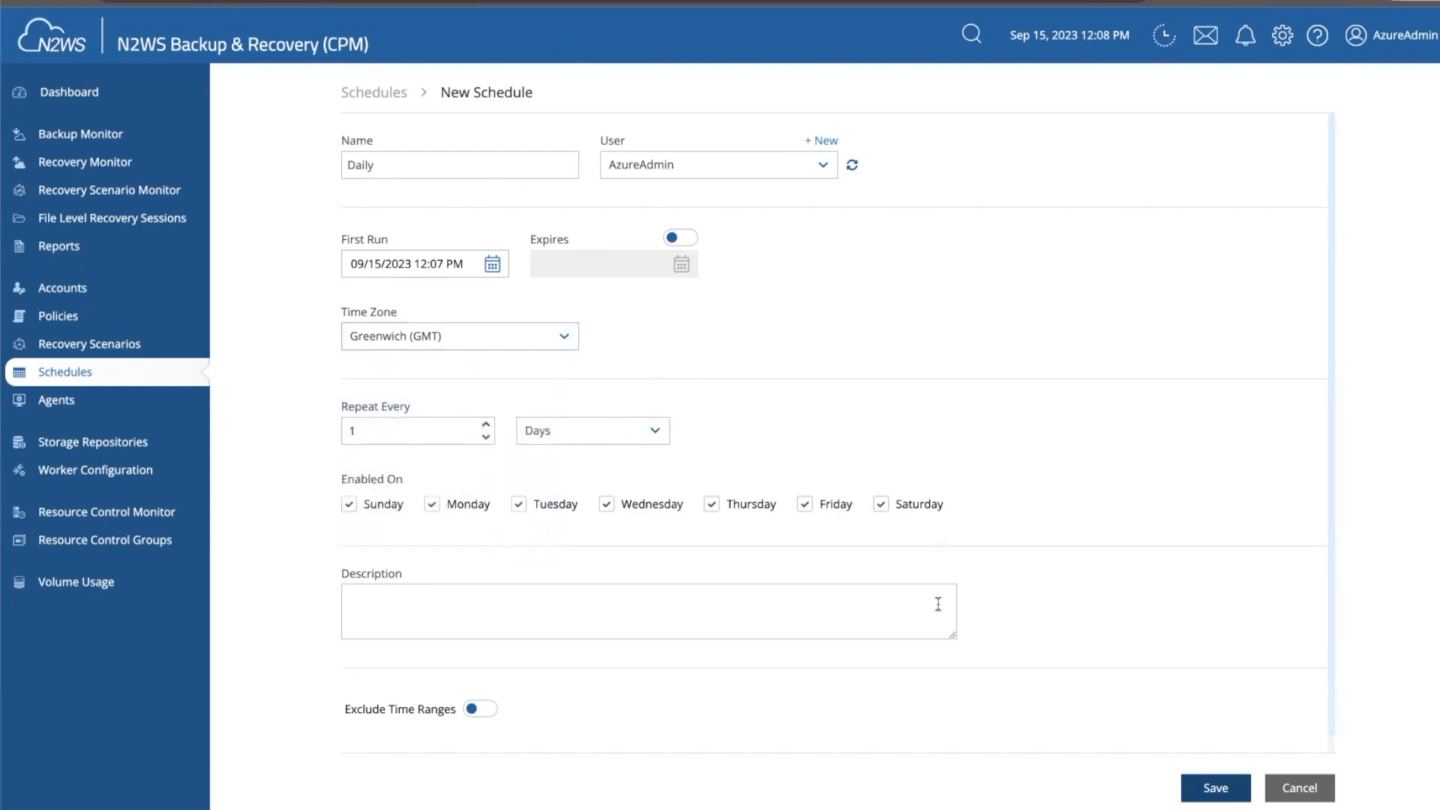
left_click(1215, 788)
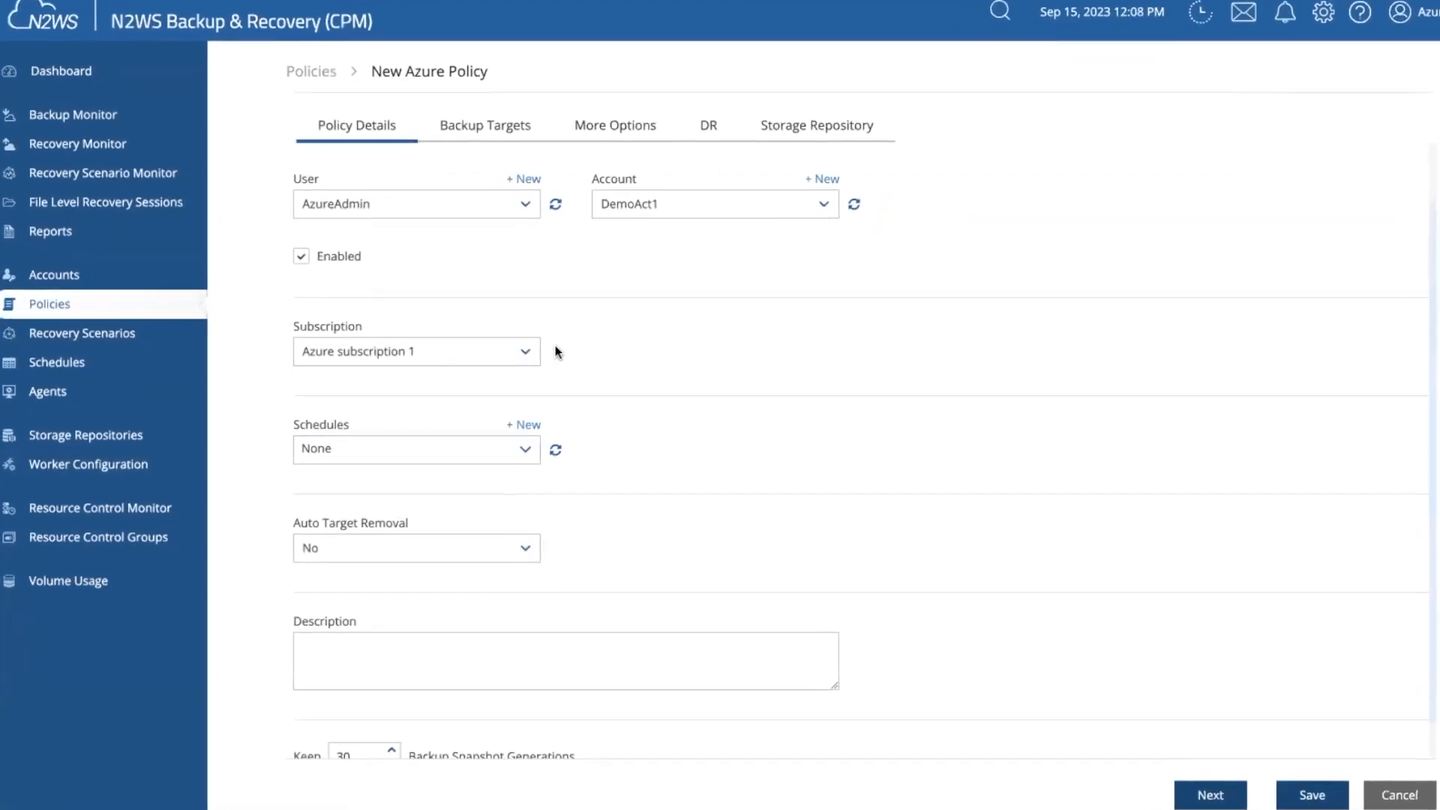
Assign the Daily schedule to the new Azure policy.
left_click(581, 434)
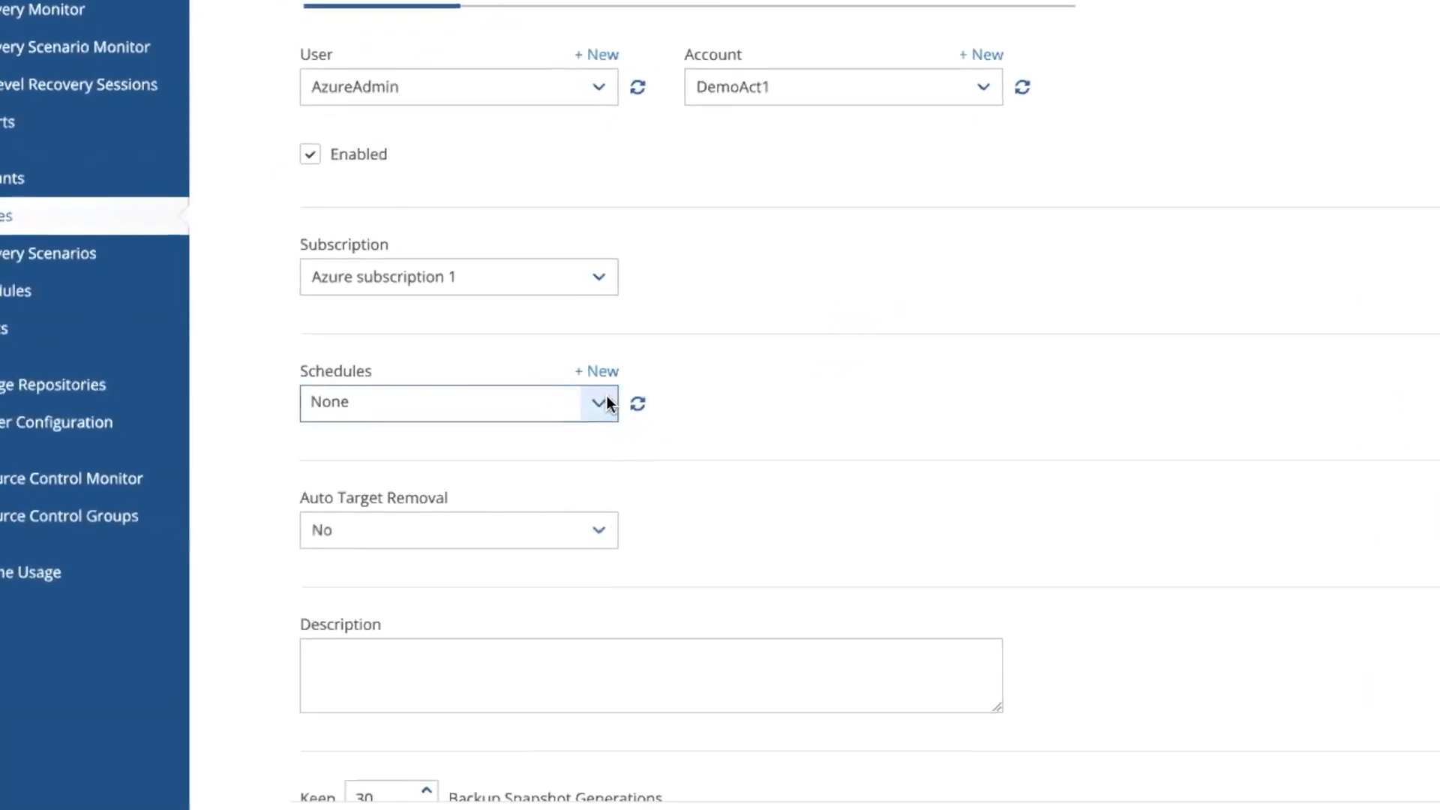
left_click(589, 409)
left_click(337, 474)
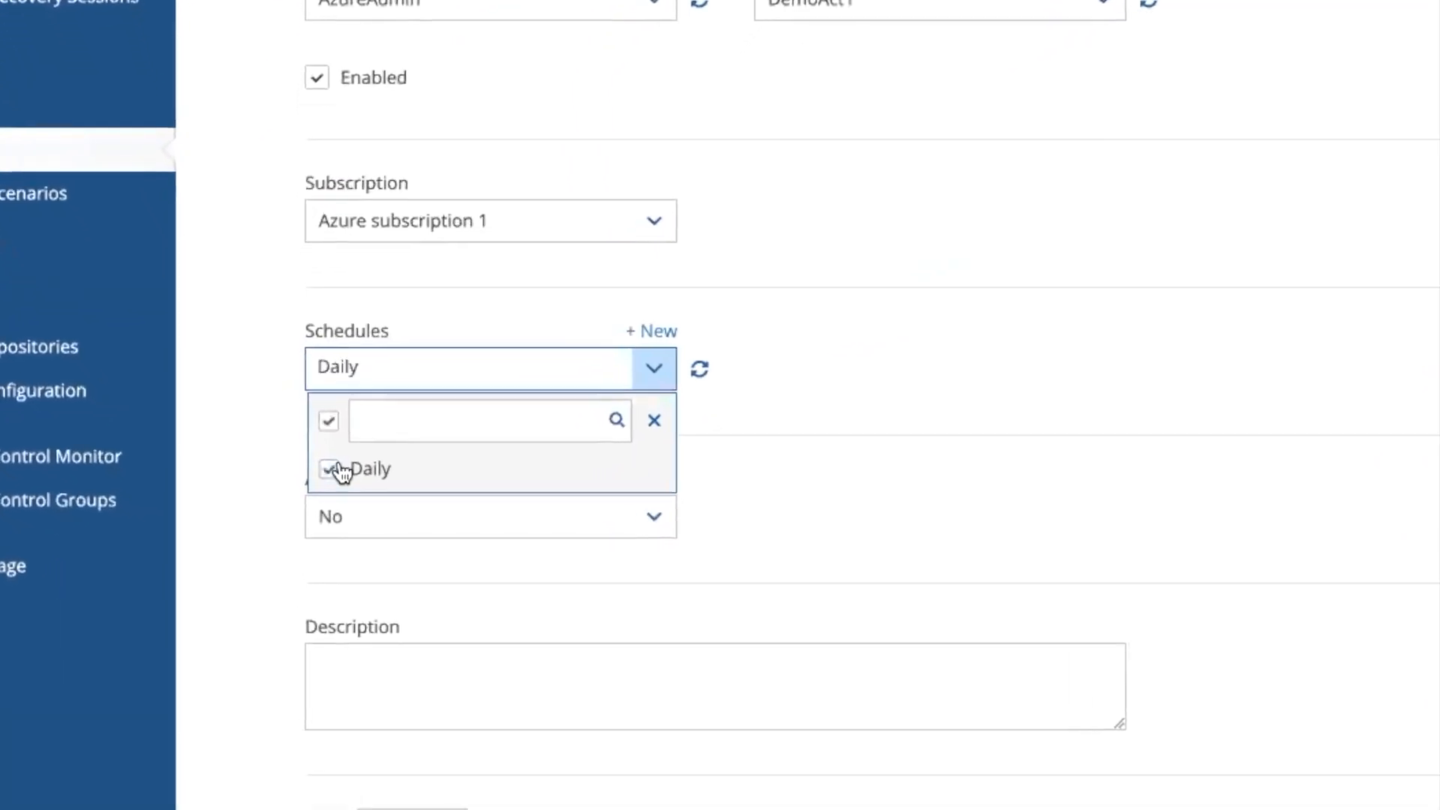
left_click(966, 309)
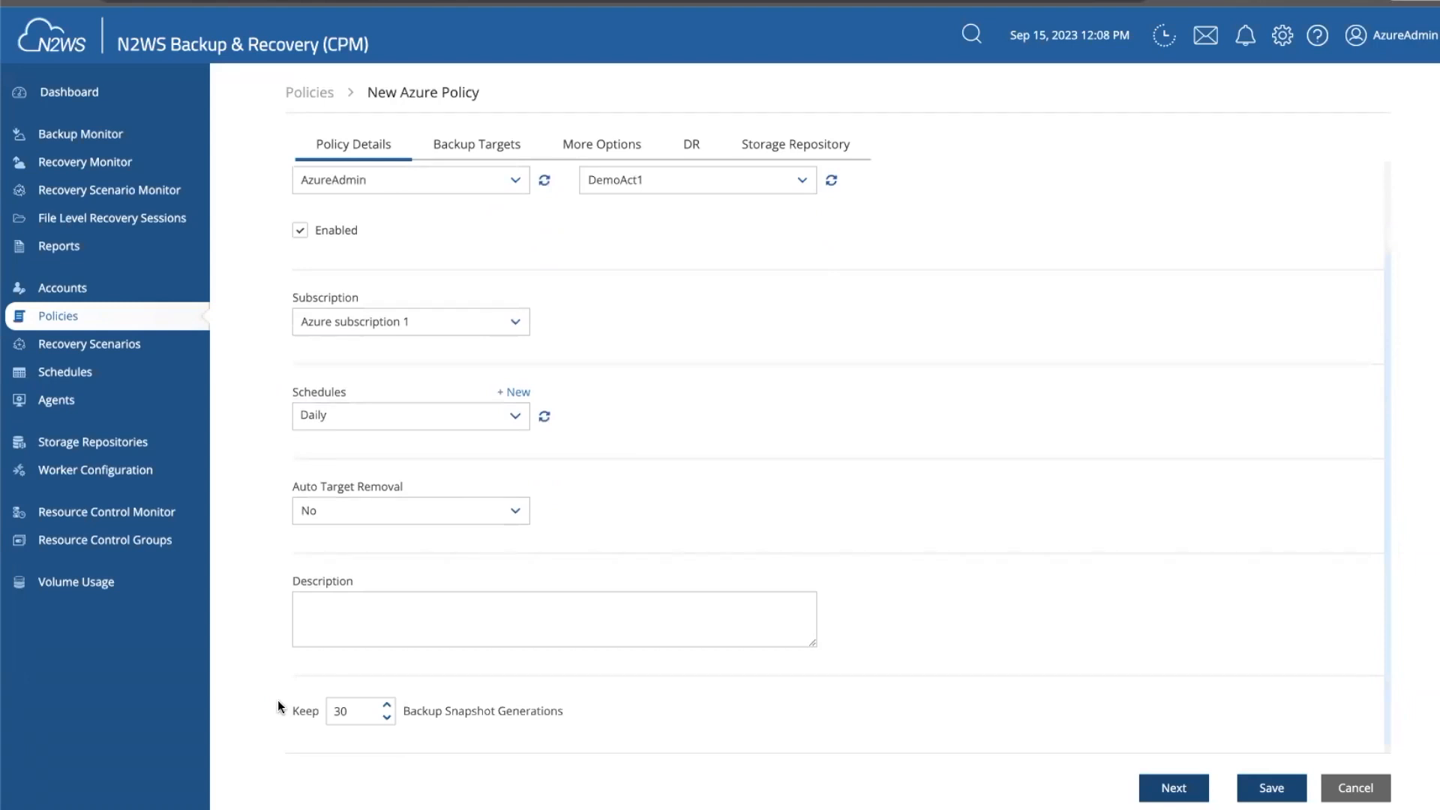
Set the policy to keep 7 backup snapshot generations.
left_click(353, 711)
key("BackSpace")
key("BackSpace")
type("7")
left_click(465, 734)
left_click(329, 699)
Add the virtual machine DemoVM1 to the policy's backup targets.
left_click(475, 160)
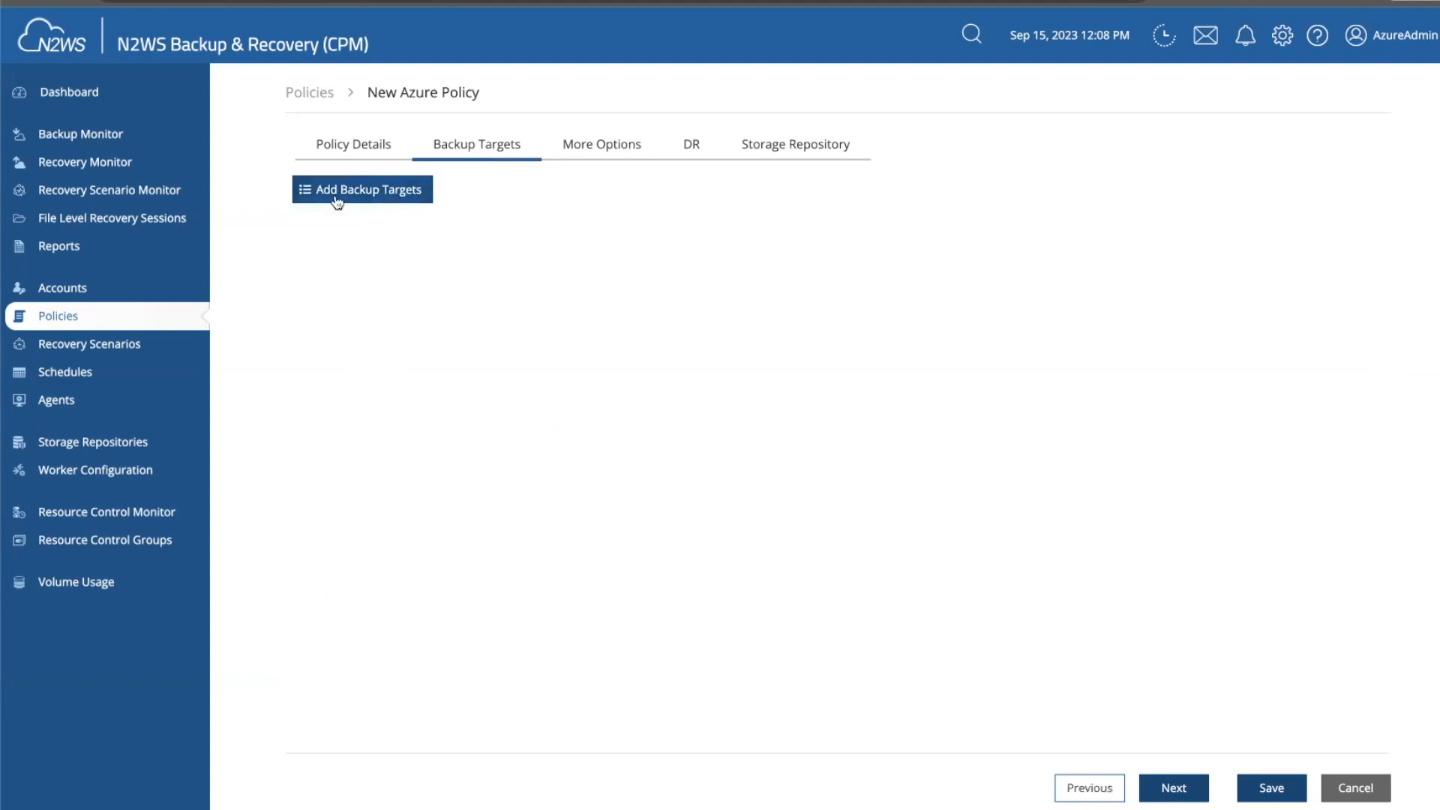
left_click(400, 193)
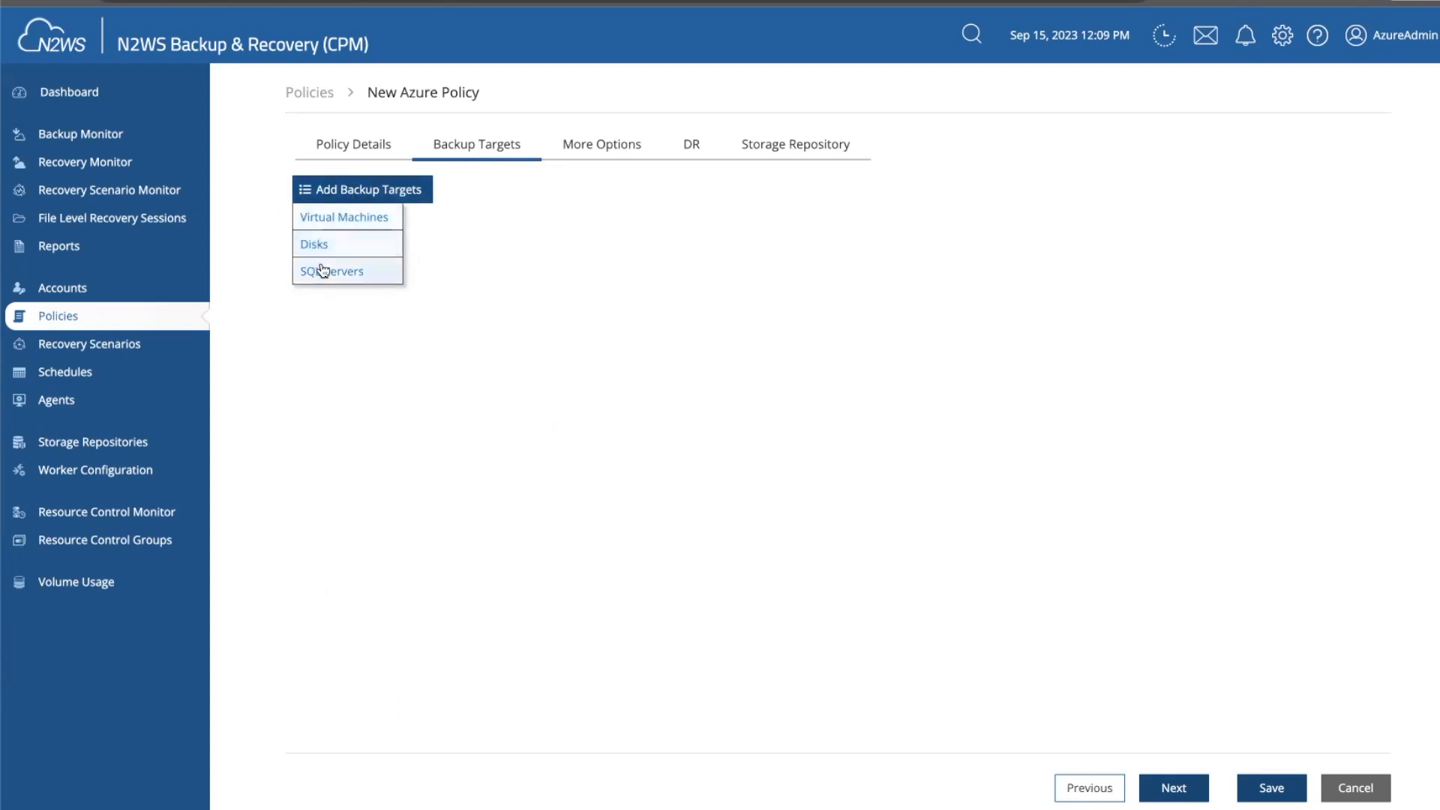
left_click(361, 218)
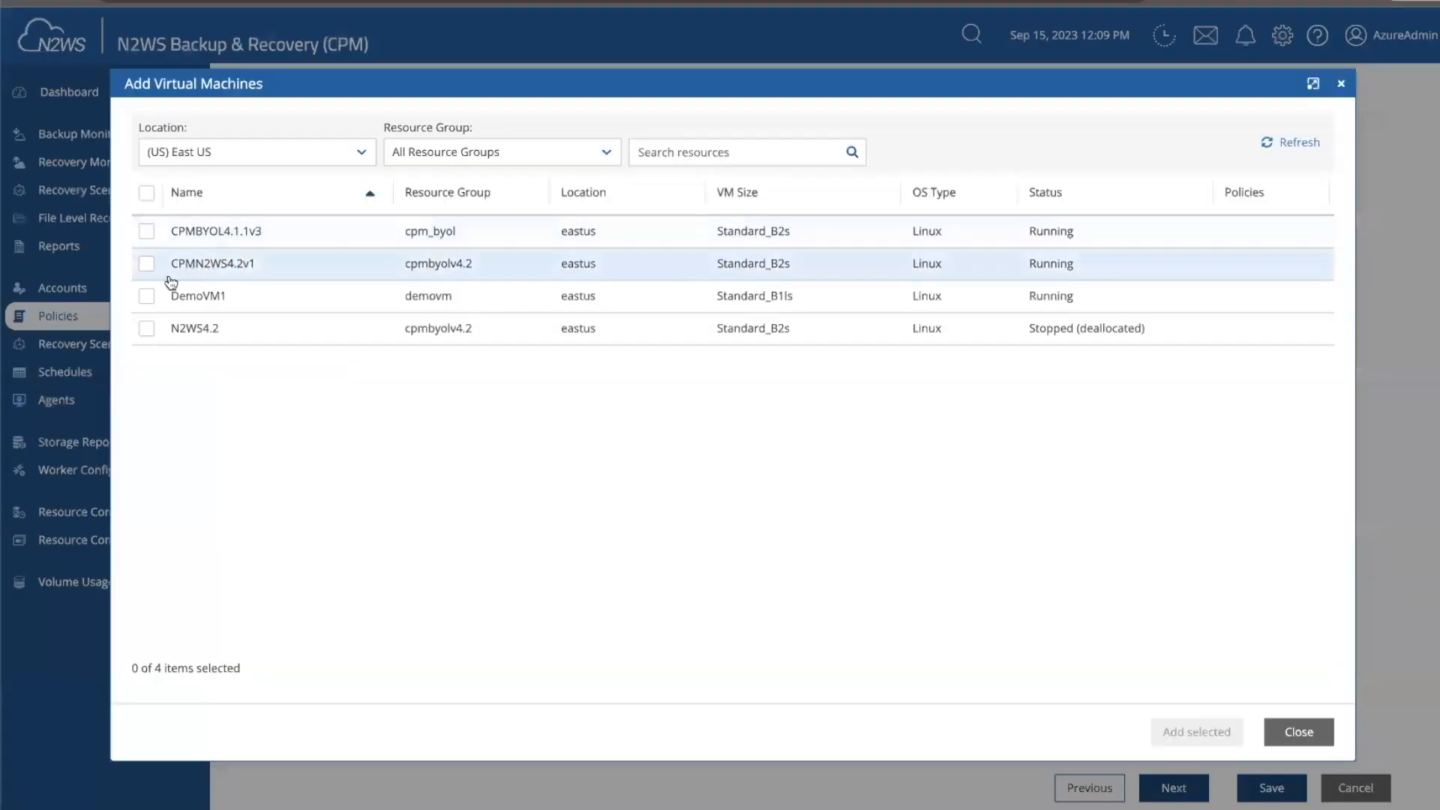
left_click(141, 298)
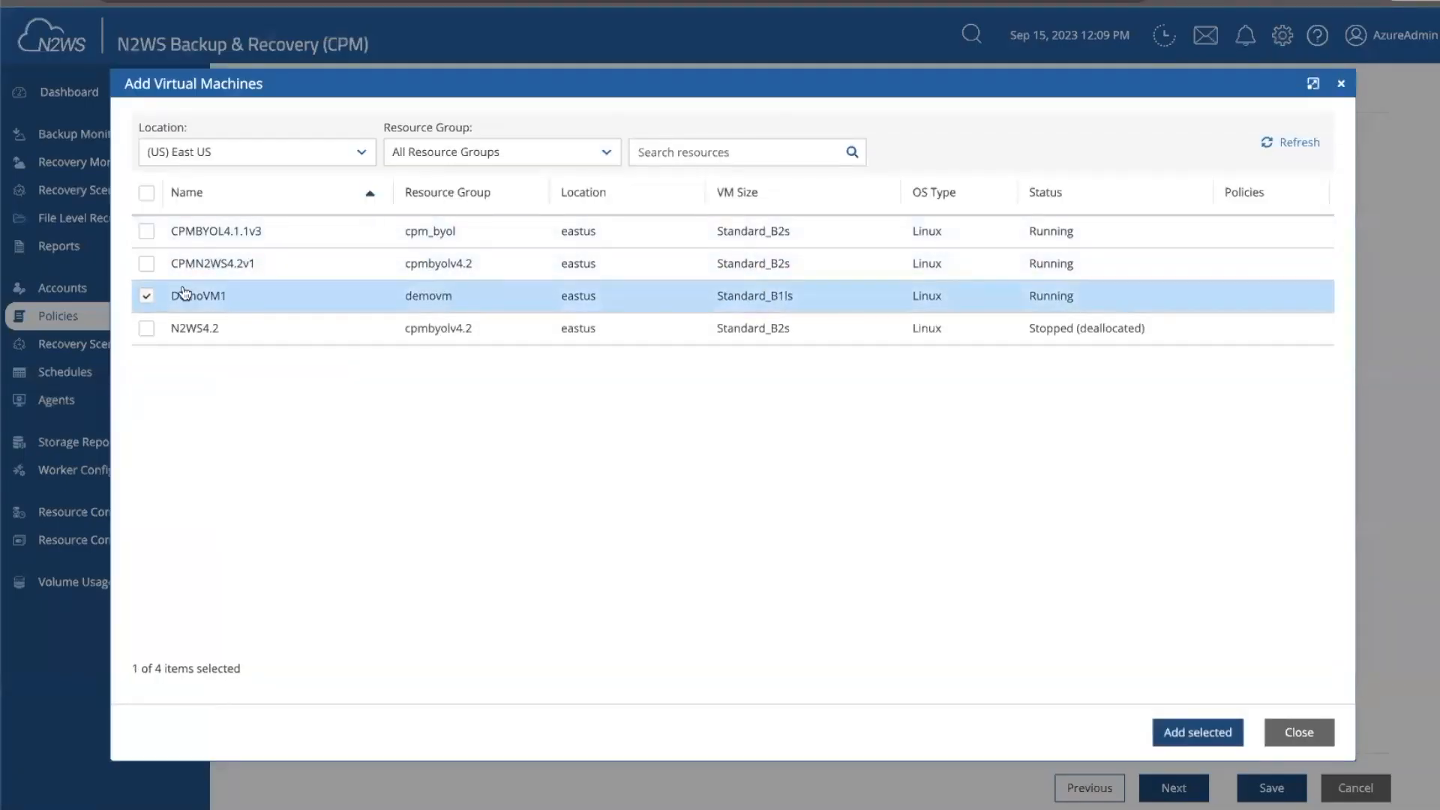
left_click(1179, 722)
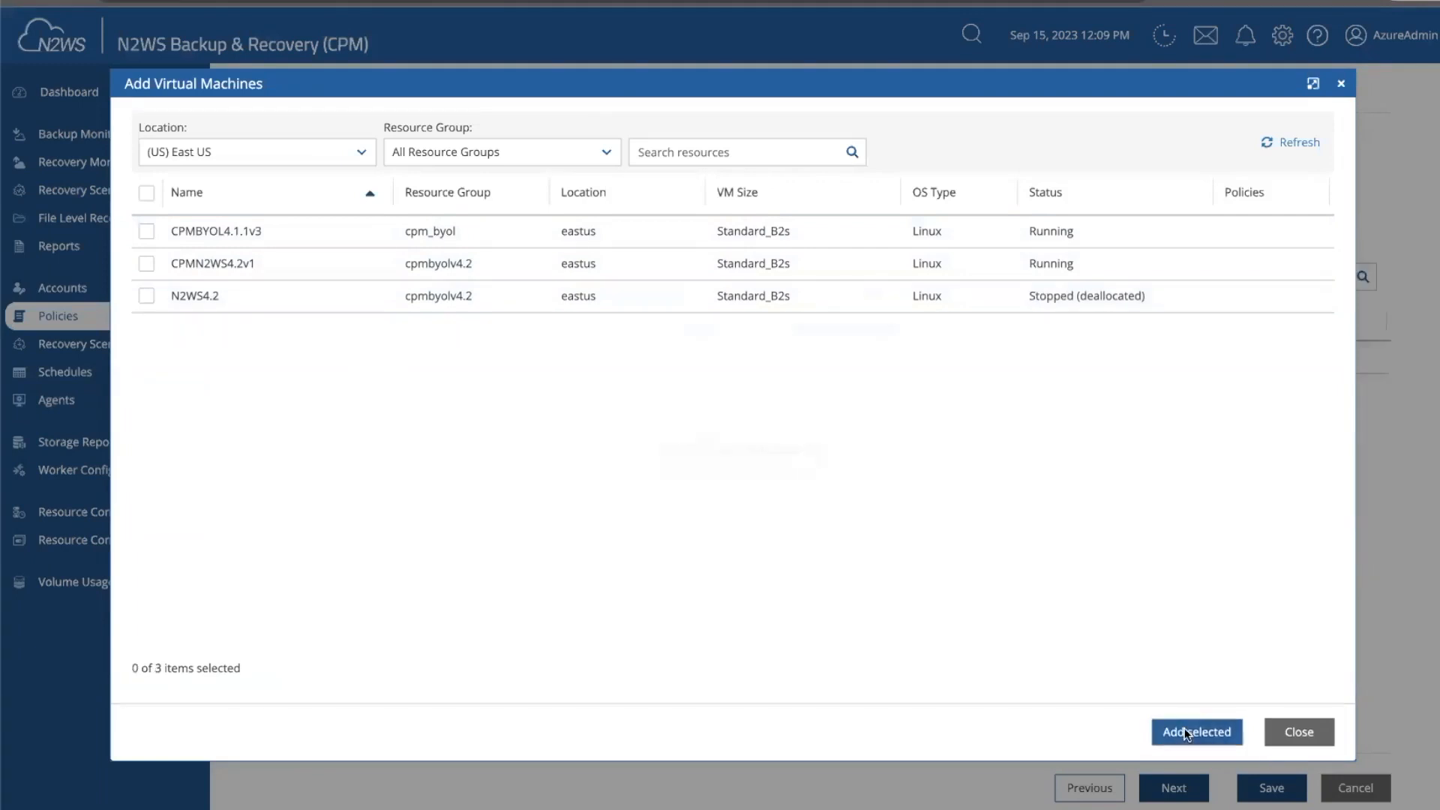
left_click(1339, 85)
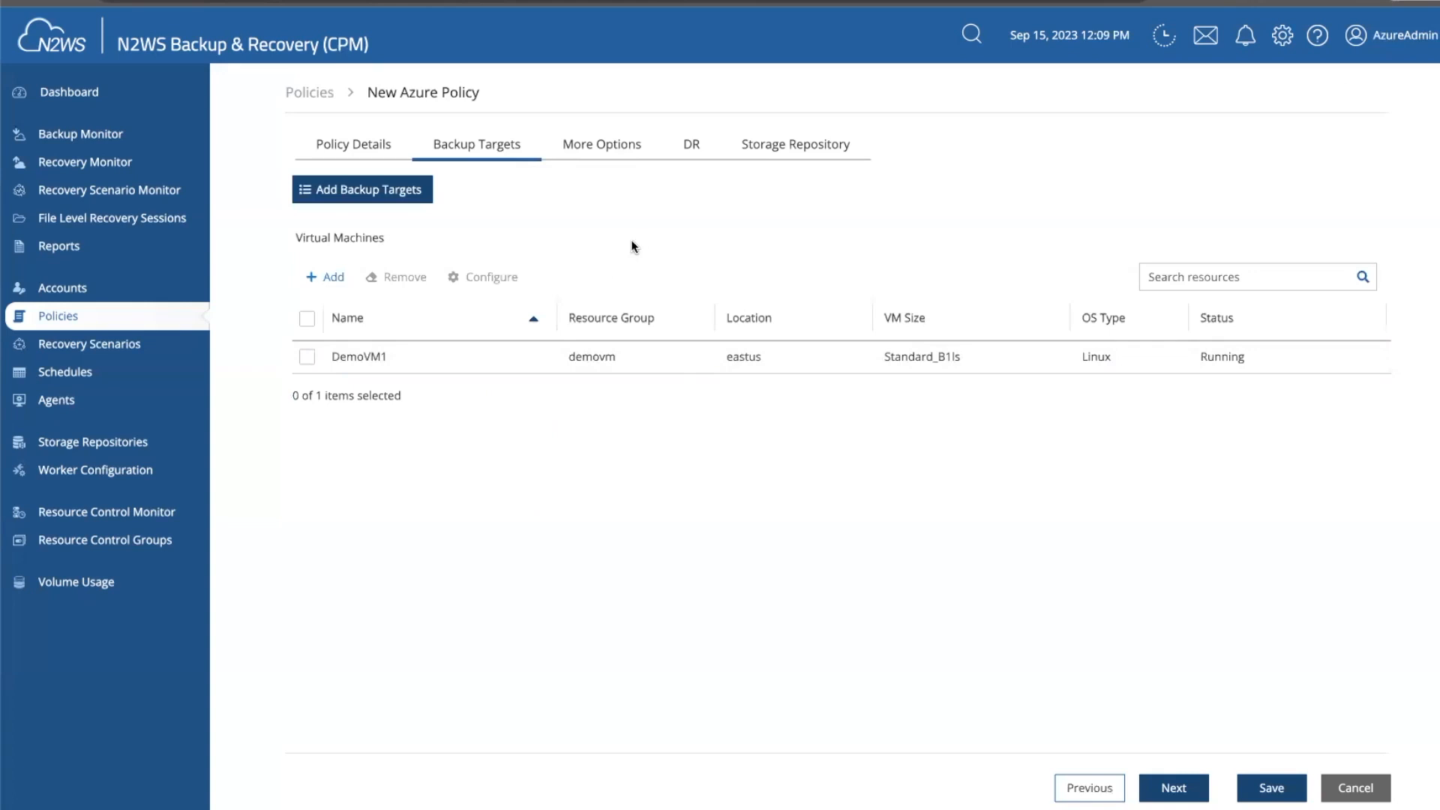
Review the disk selection choices for the DemoVM1 target and the policy's retry, timeout and immutability options.
left_click(309, 358)
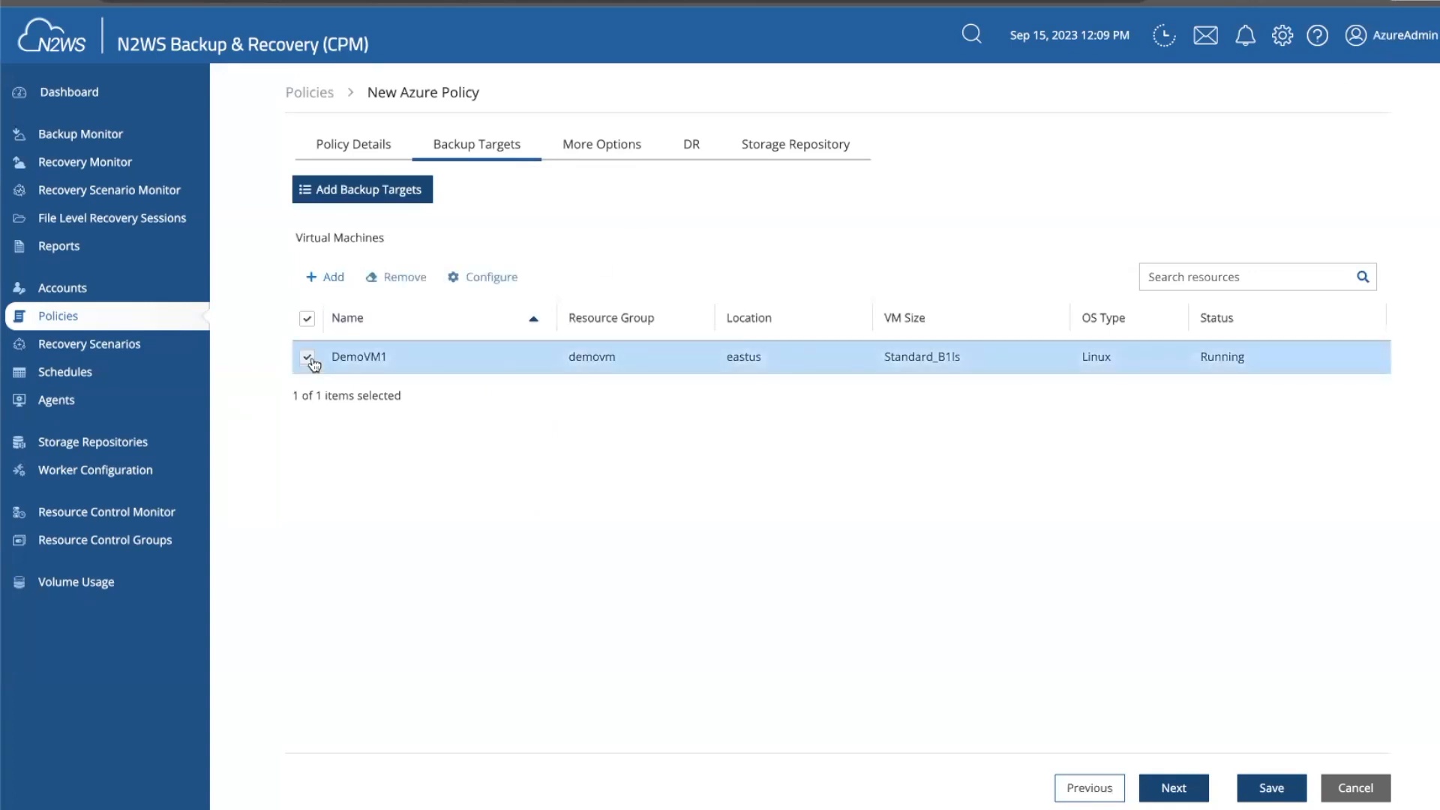
left_click(489, 279)
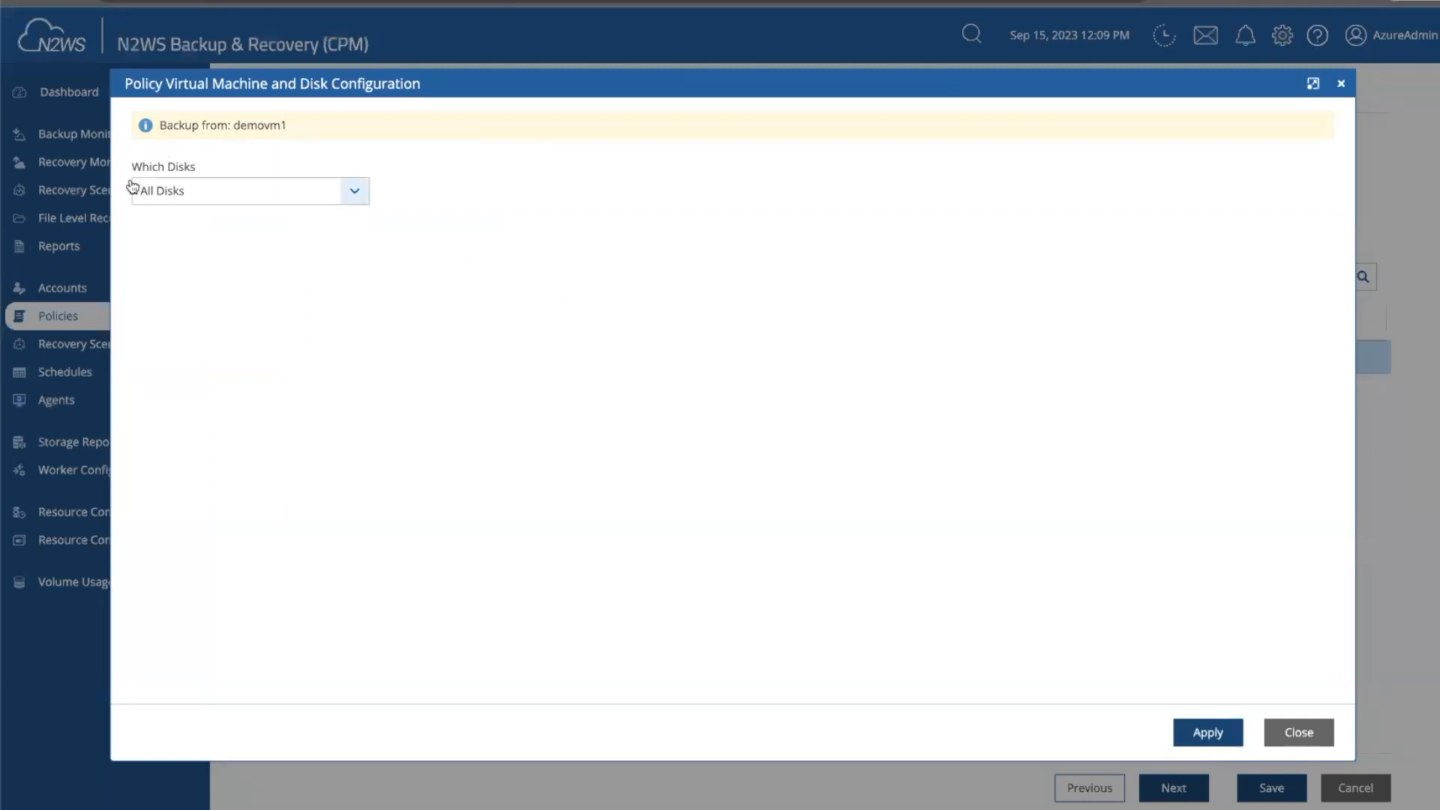
left_click(350, 192)
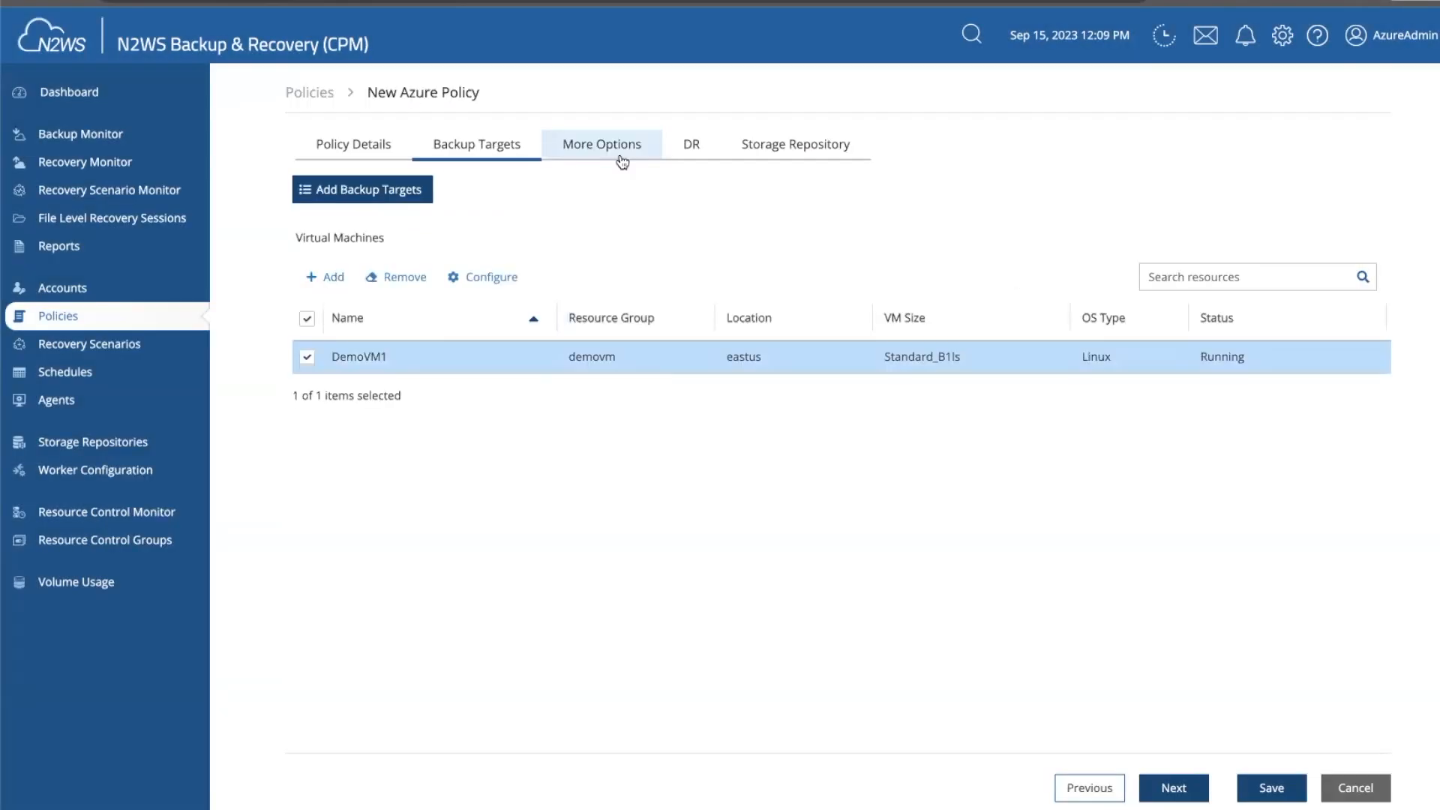
left_click(621, 162)
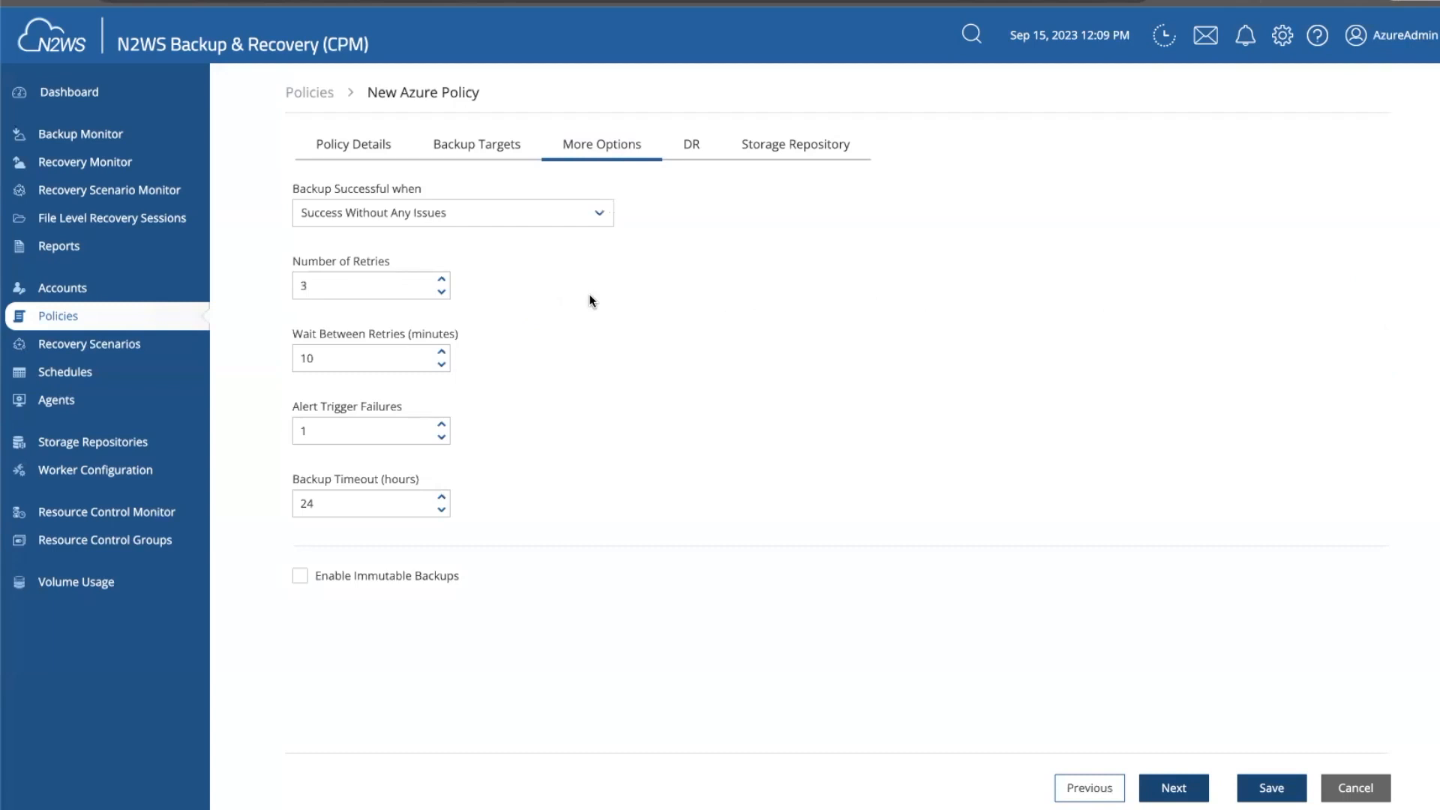
Enable DR for the policy and select (US) West US as the target location.
left_click(686, 150)
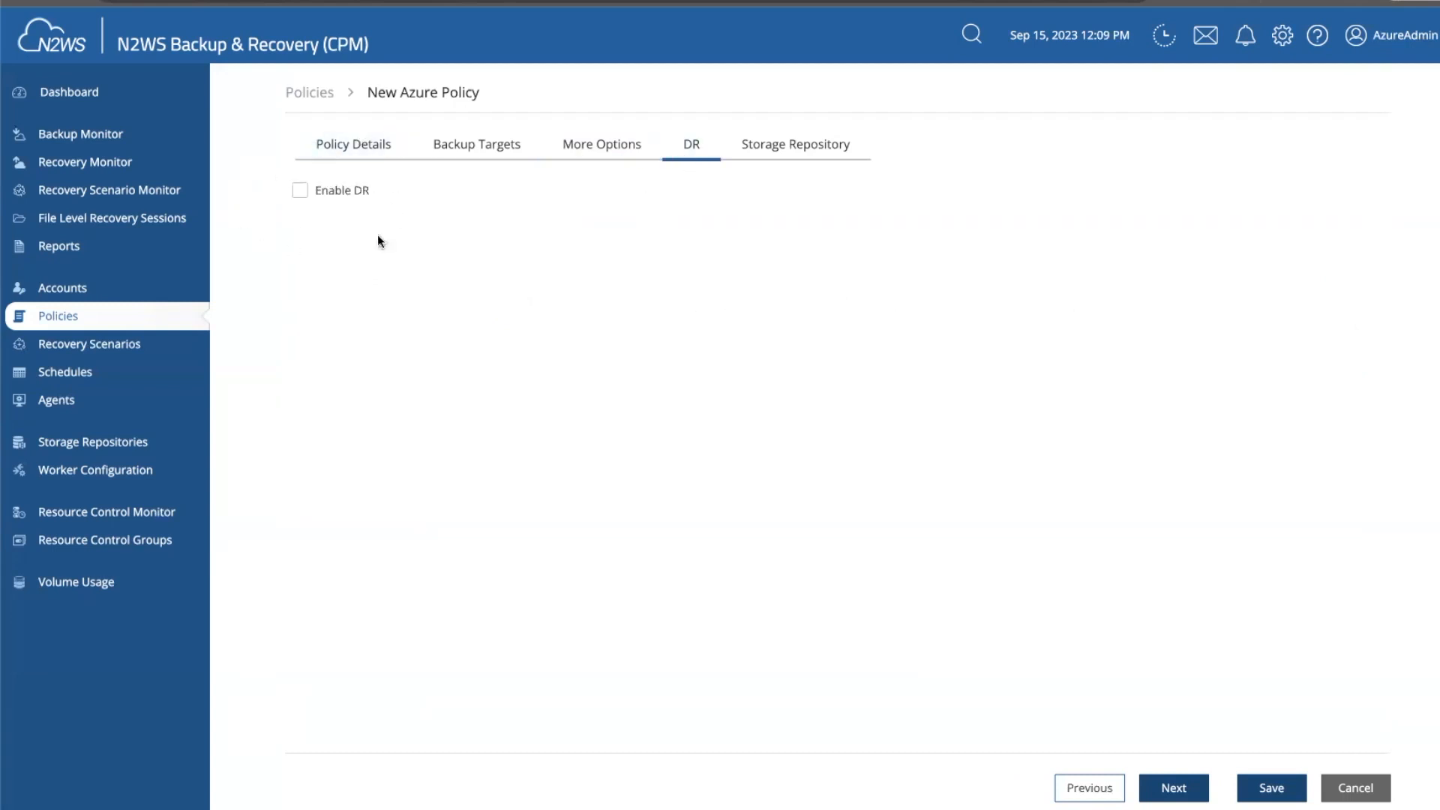
left_click(300, 191)
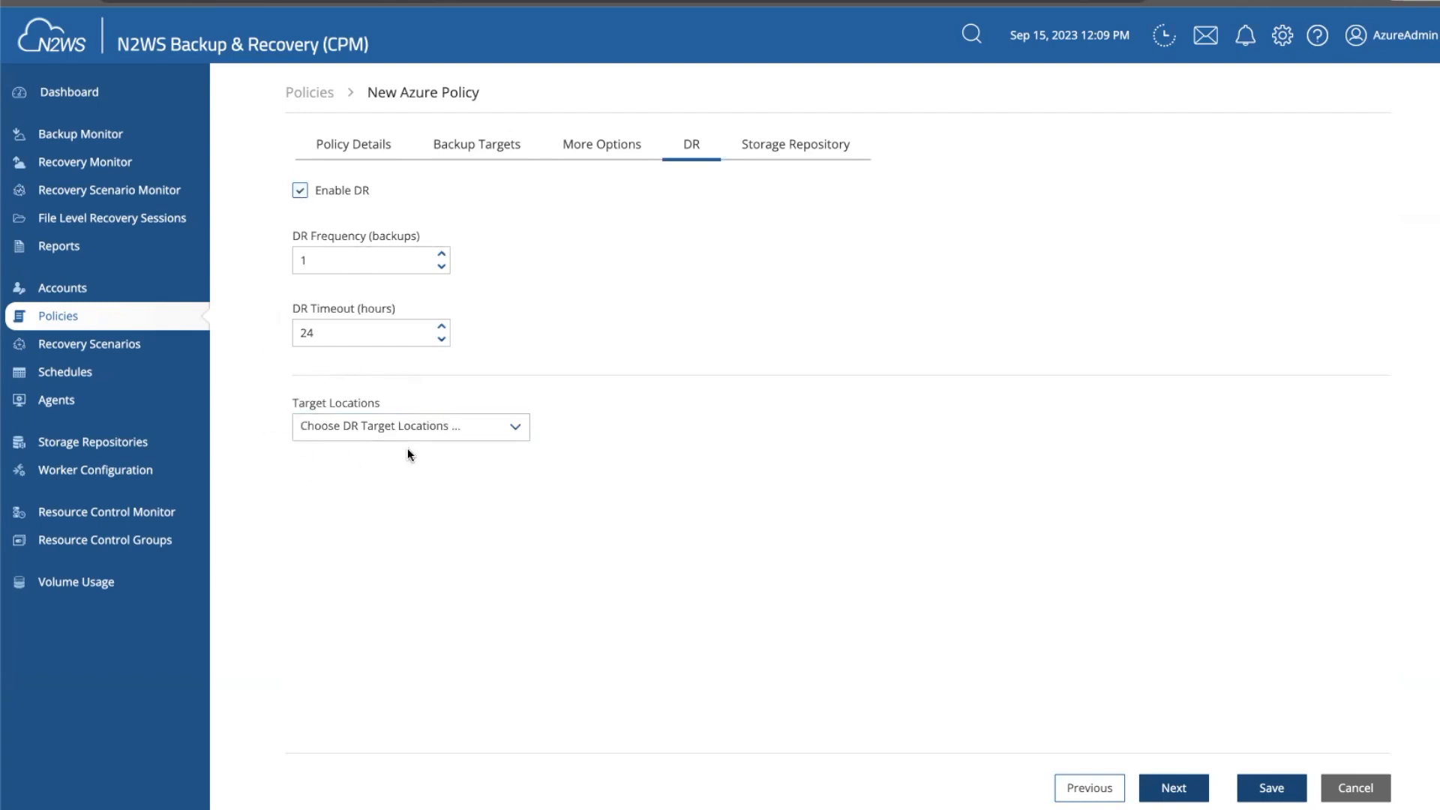
left_click(517, 429)
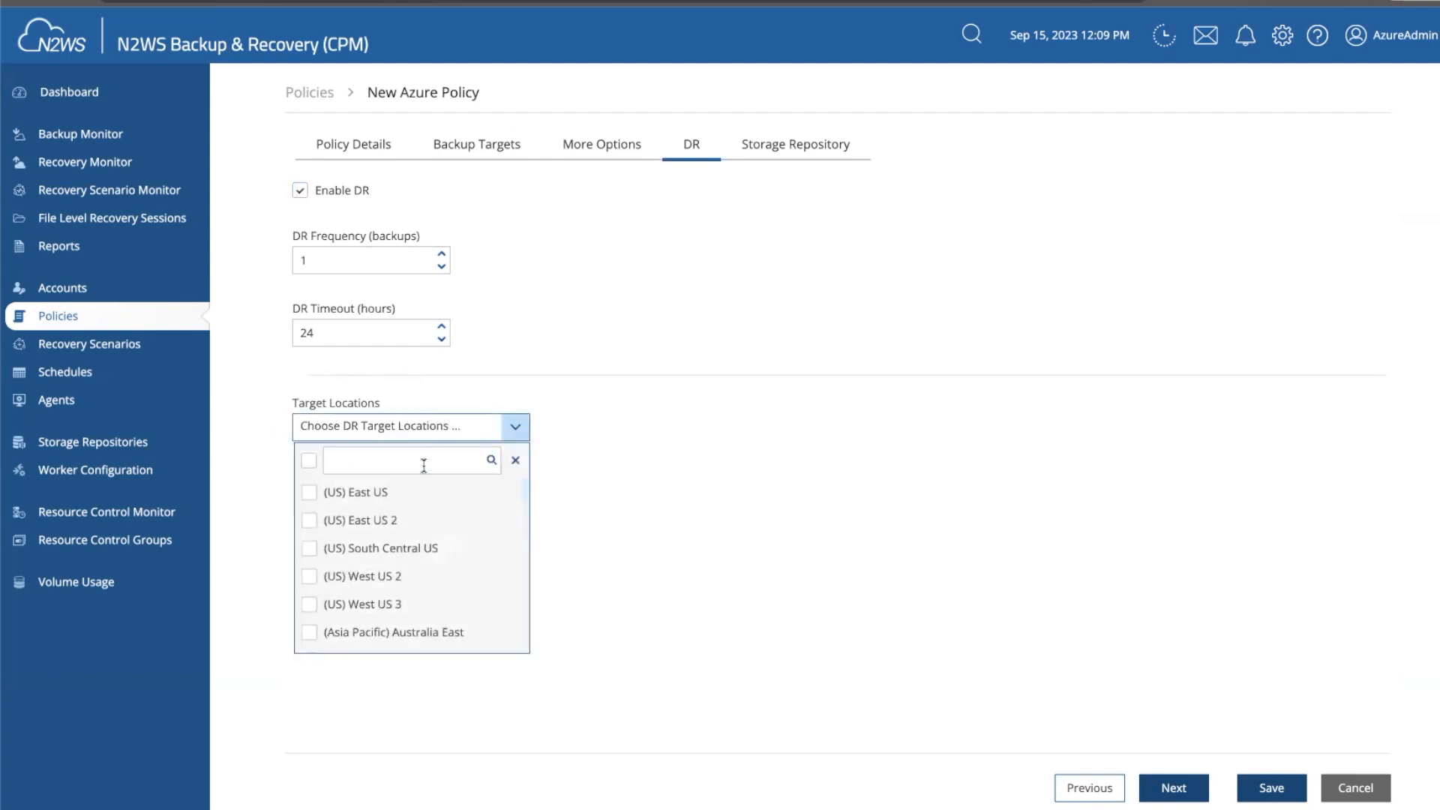
scroll(401, 521, "down", 1)
scroll(401, 521, "down", 5)
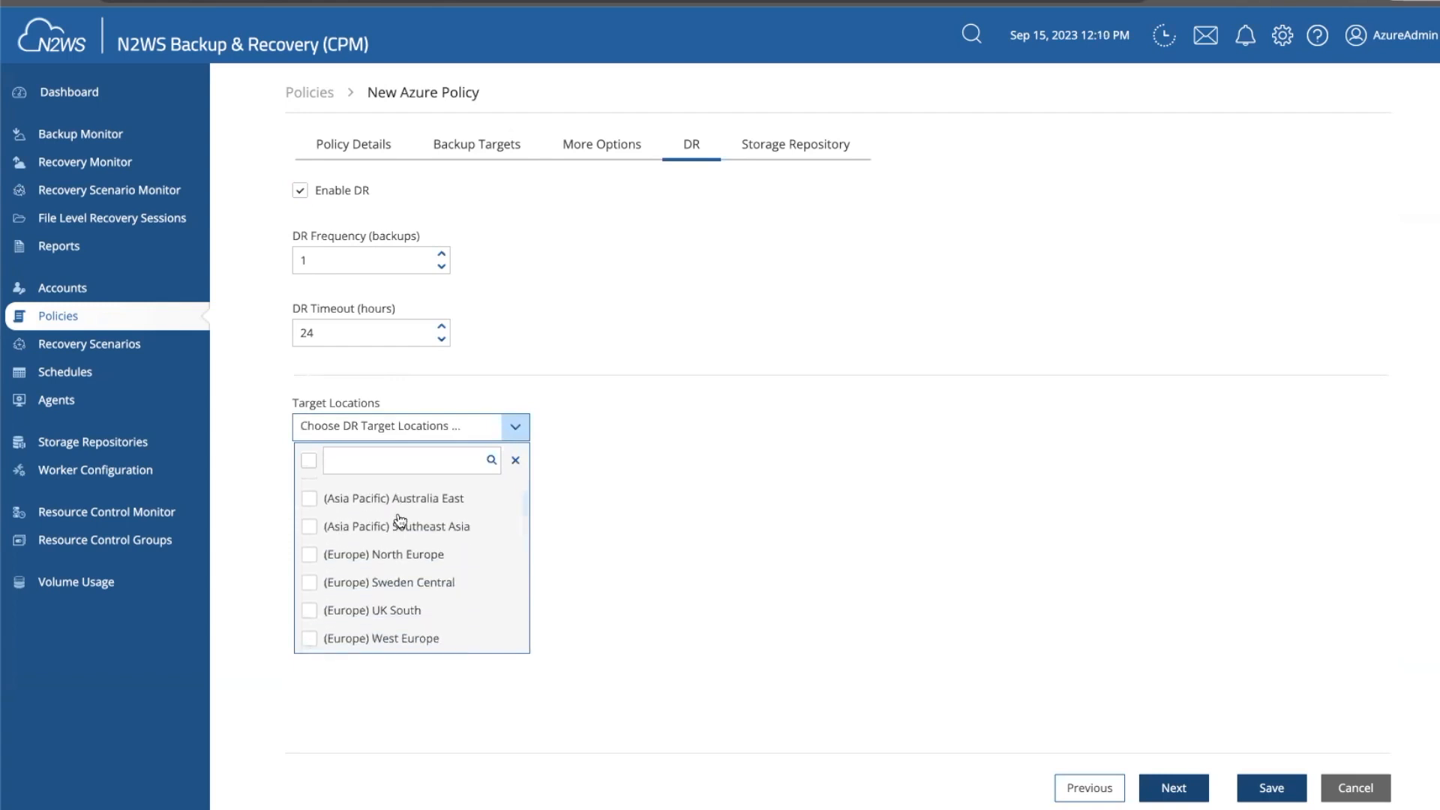
scroll(401, 521, "down", 2)
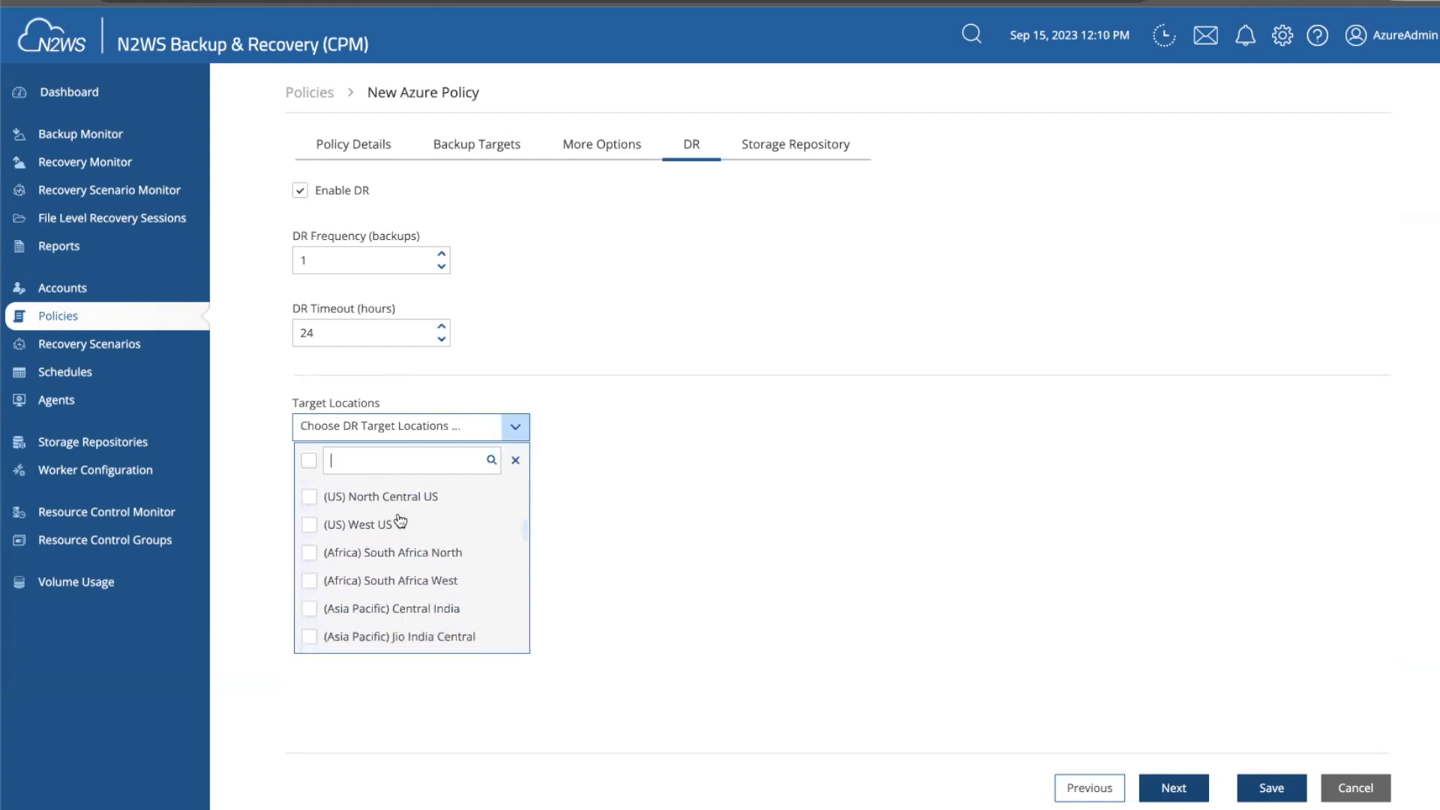
left_click(308, 525)
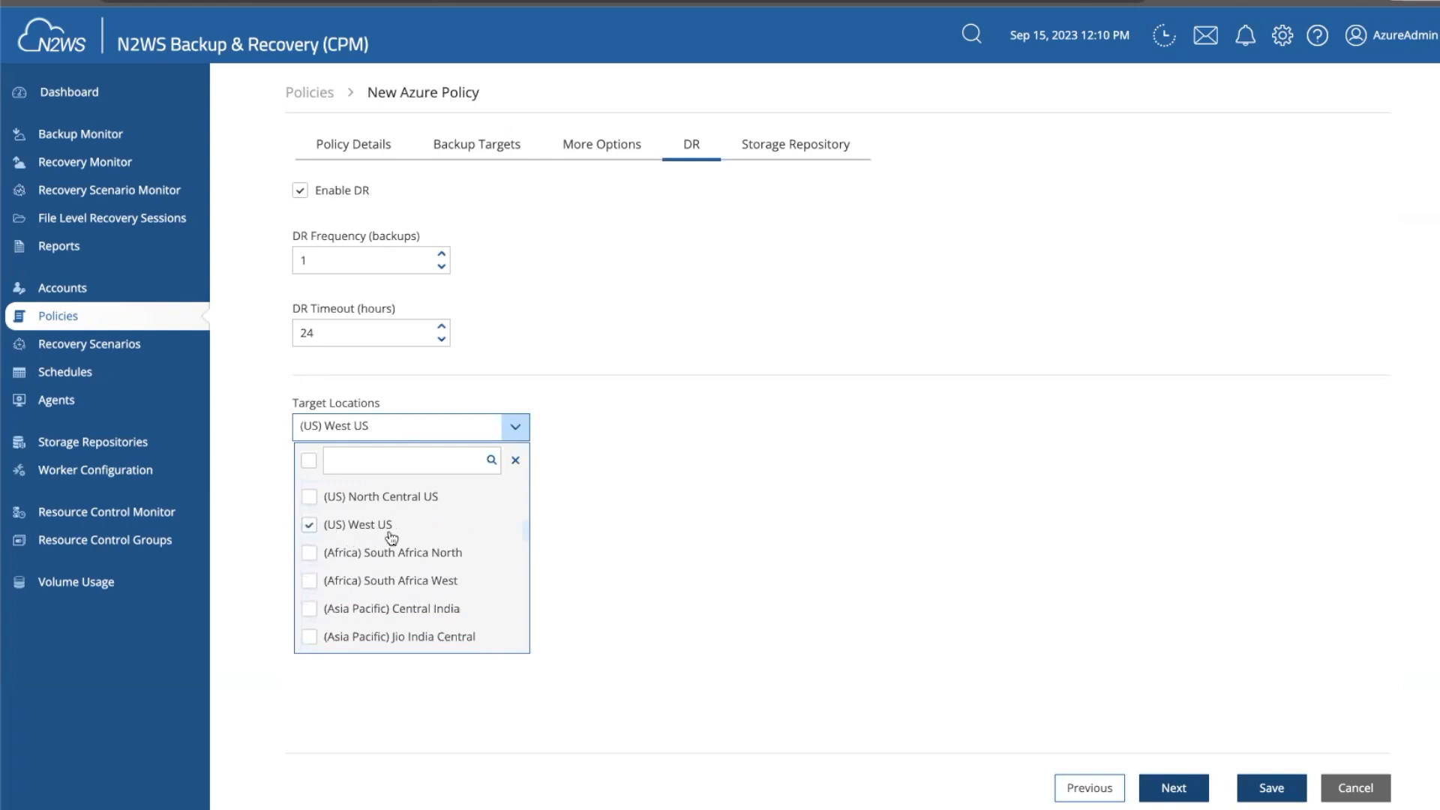
Save the new Azure policy and run the DemoVM1 policy's backups immediately.
left_click(652, 478)
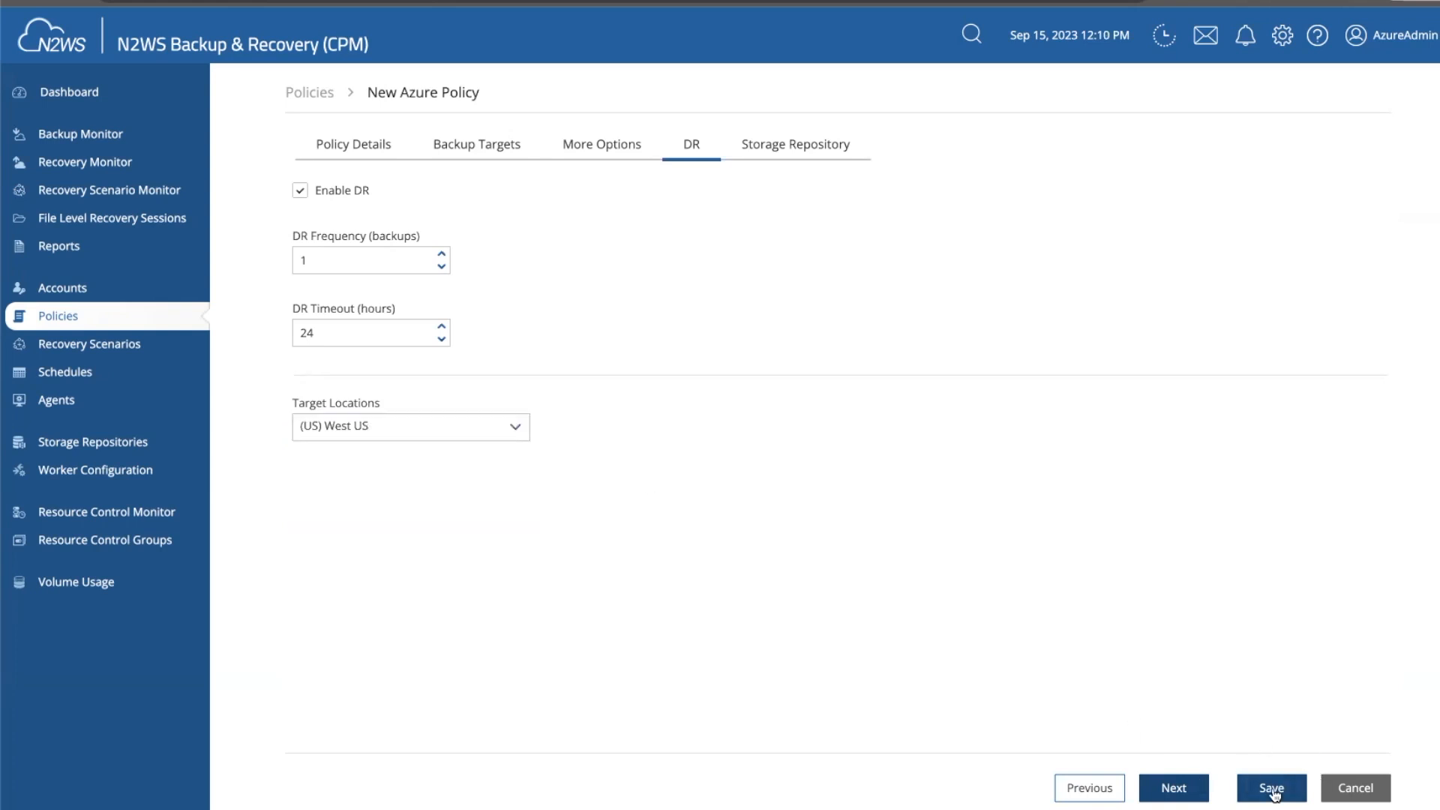
left_click(1274, 788)
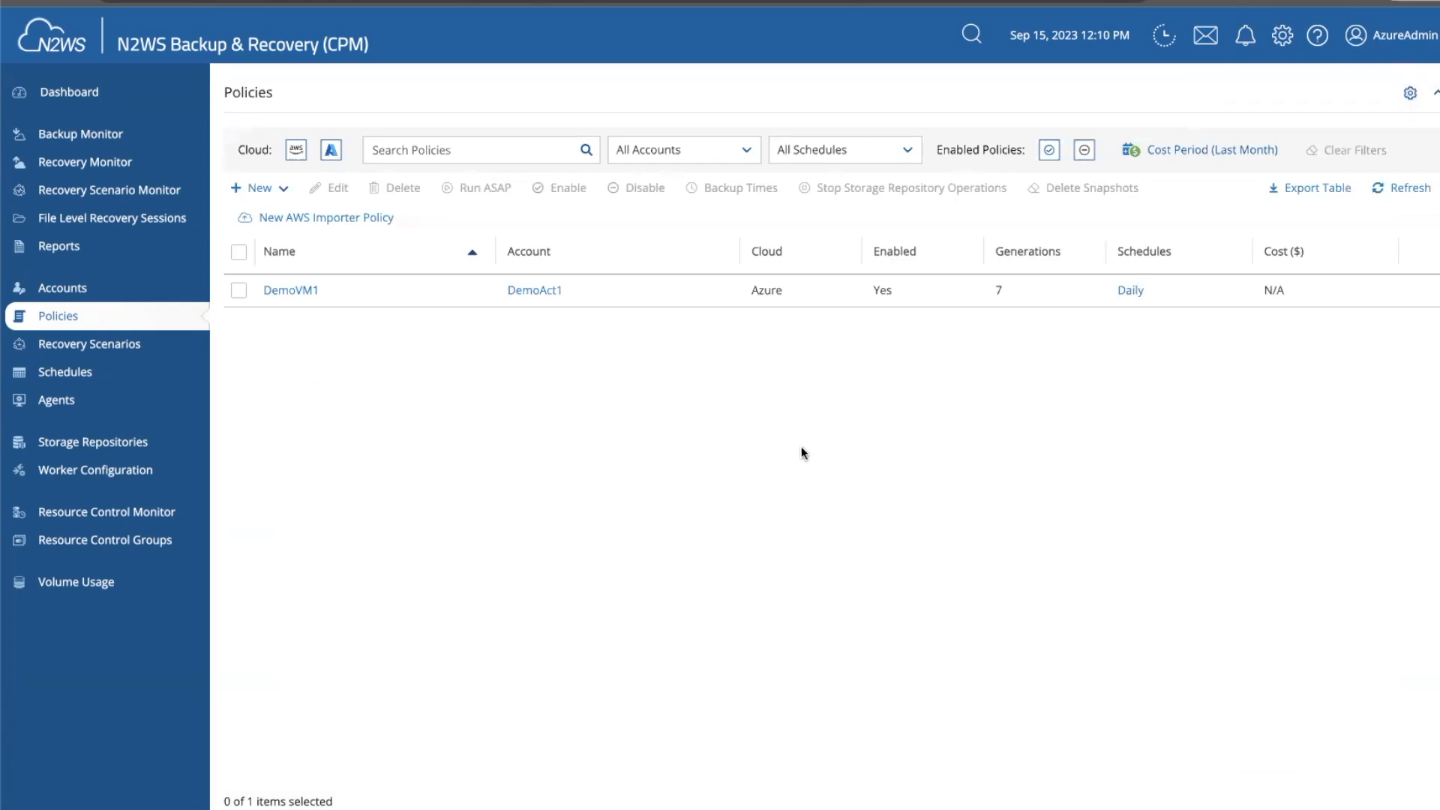
left_click(238, 293)
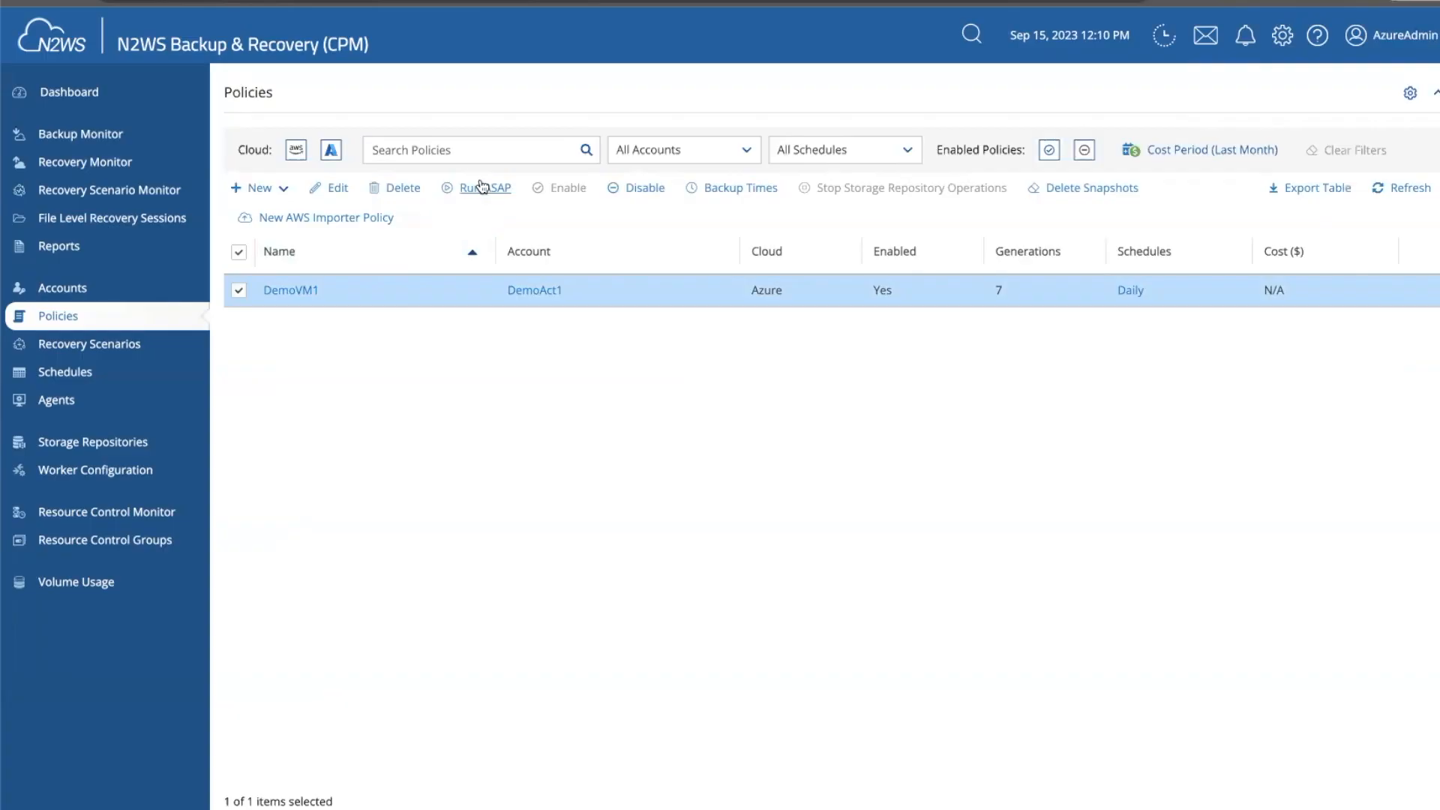
left_click(481, 186)
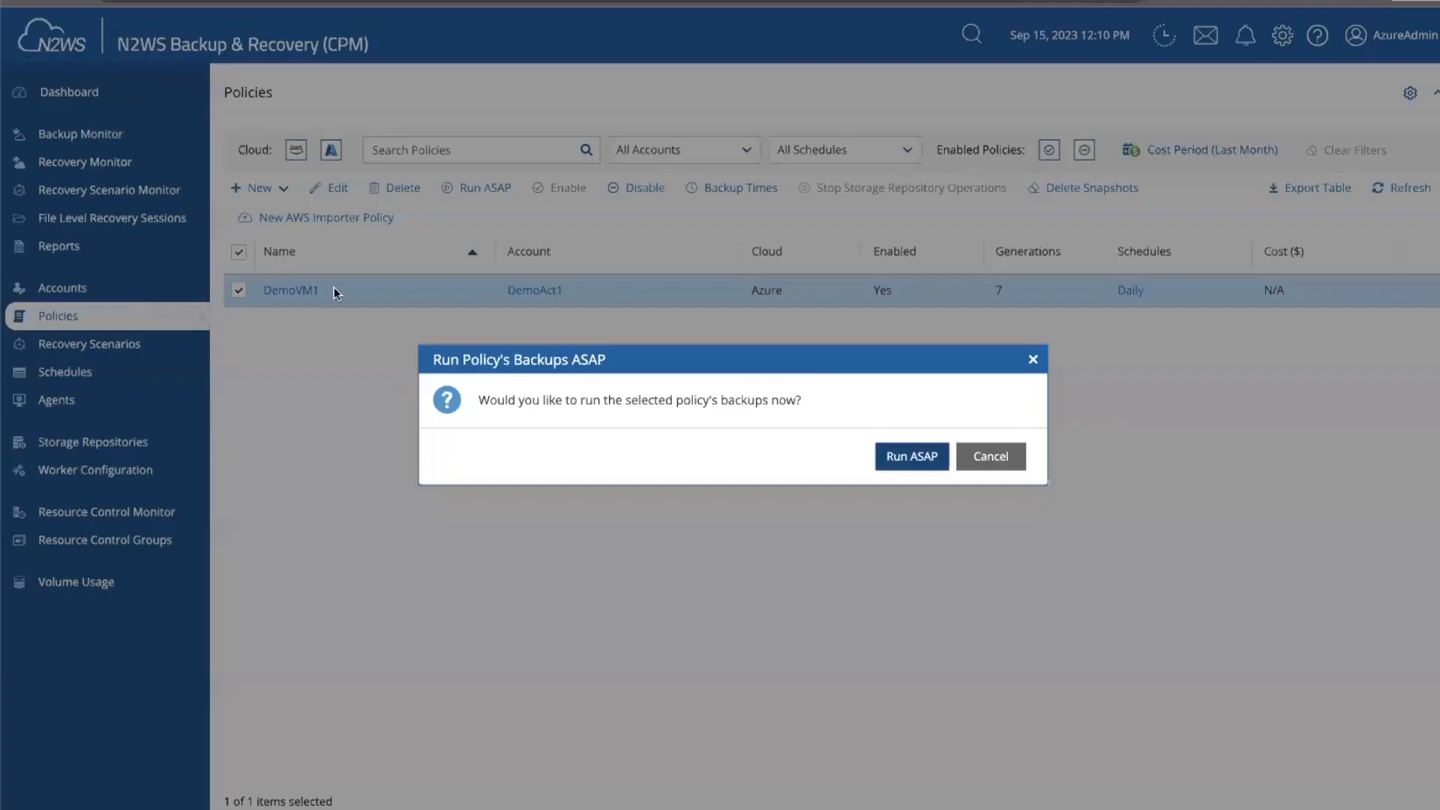
left_click(921, 458)
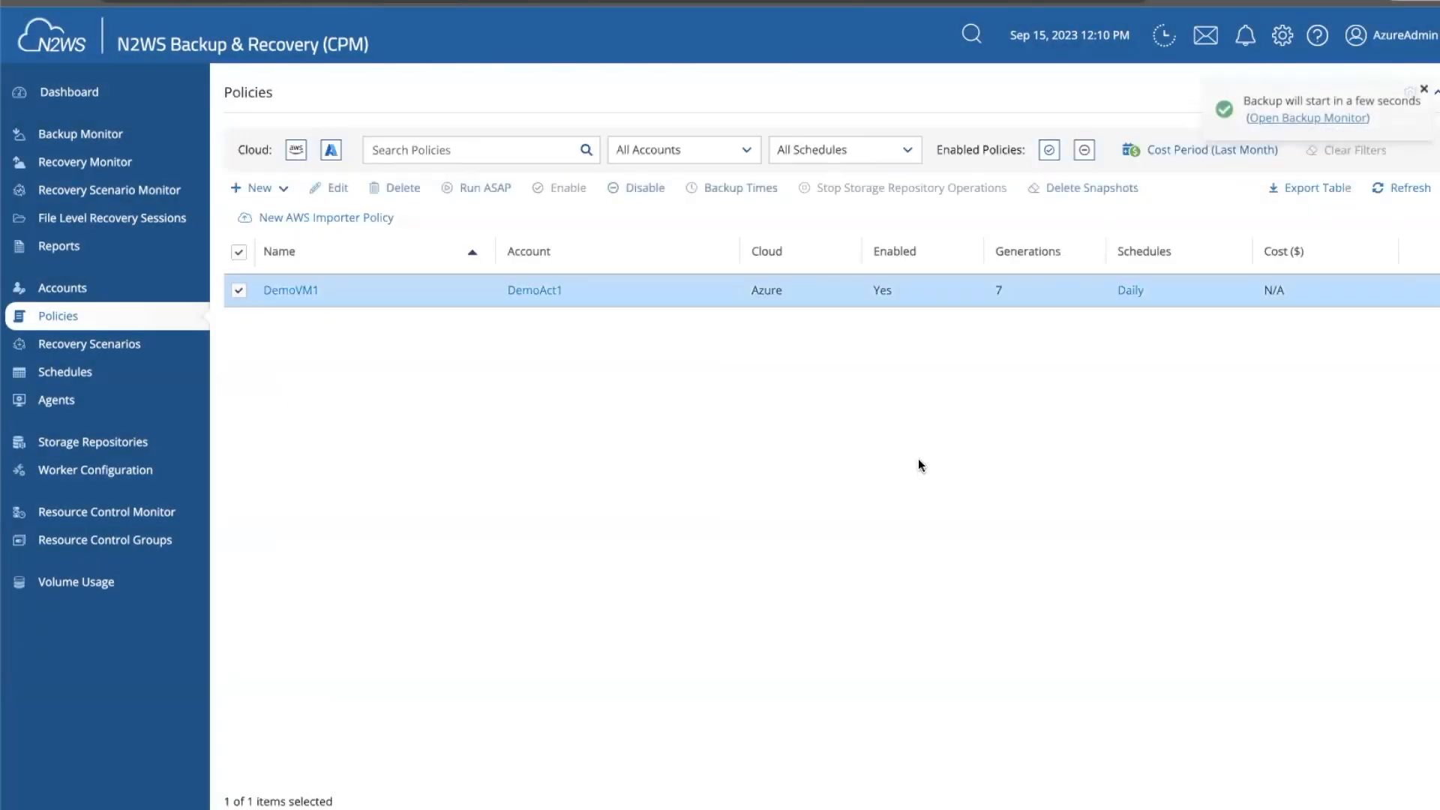
Open the Backup Monitor, dismiss the backup start notification and refresh the backup list.
left_click(1306, 118)
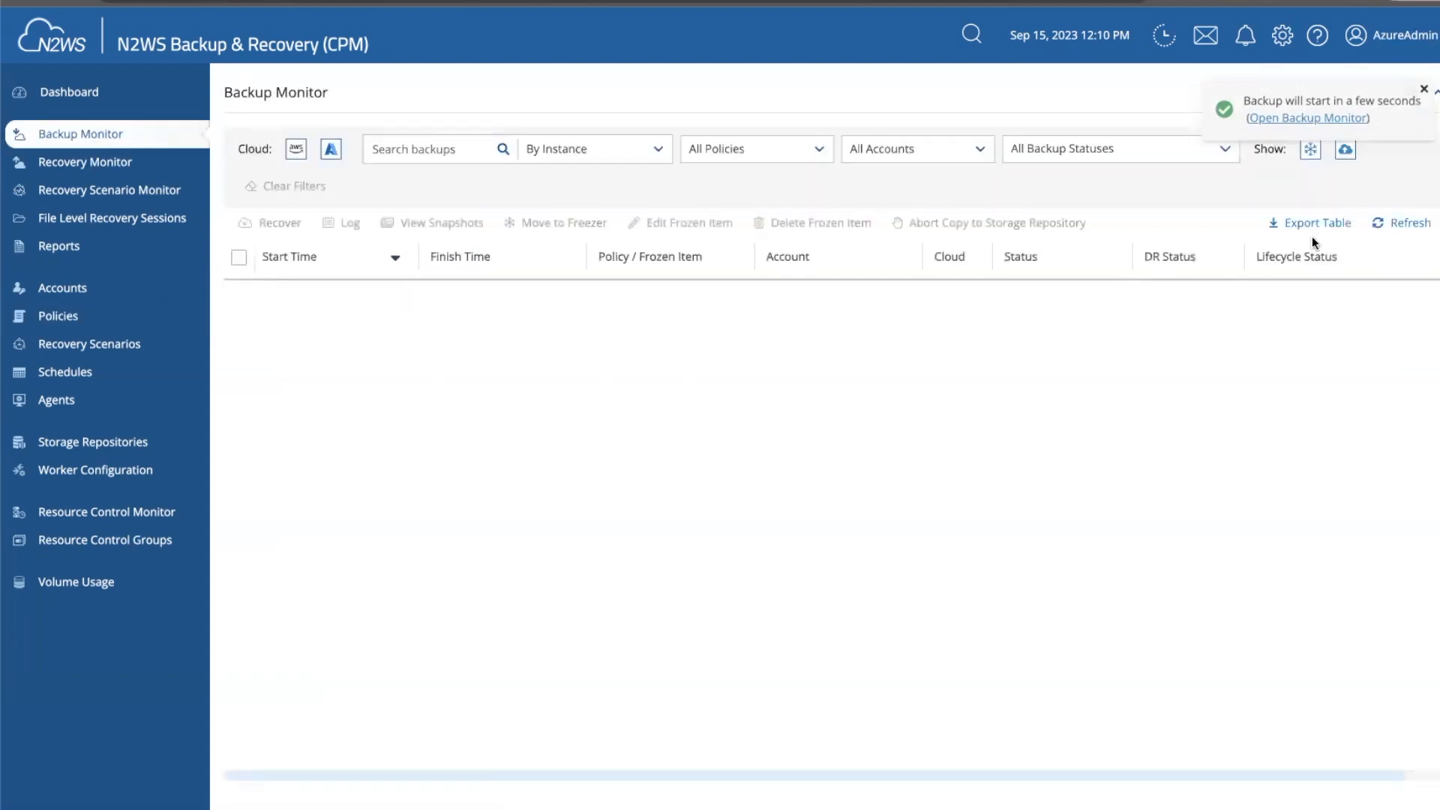
left_click(1424, 90)
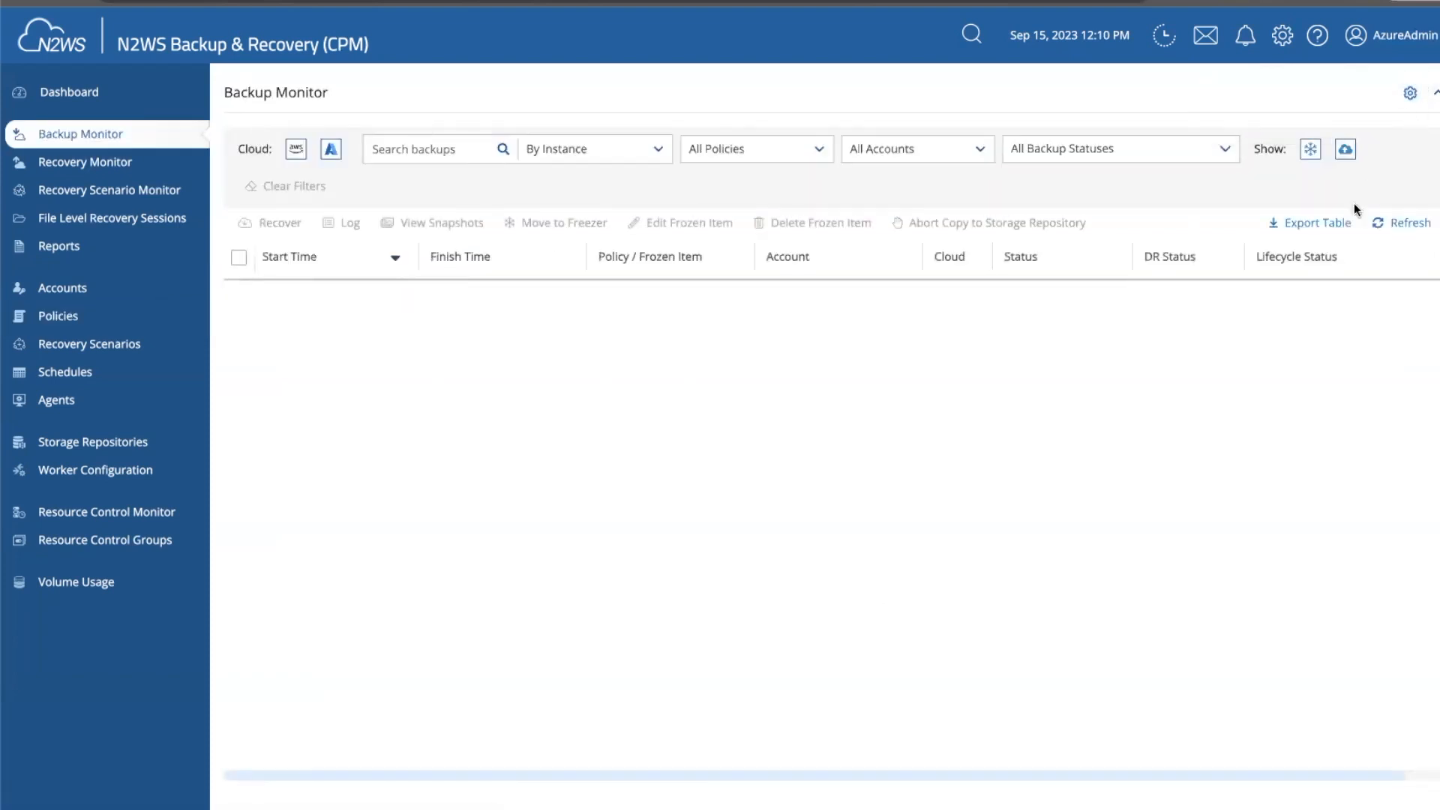
left_click(1383, 229)
Review the log of the DemoVM1 policy's backup, including the target location of the DR disk snapshot copy.
left_click(238, 295)
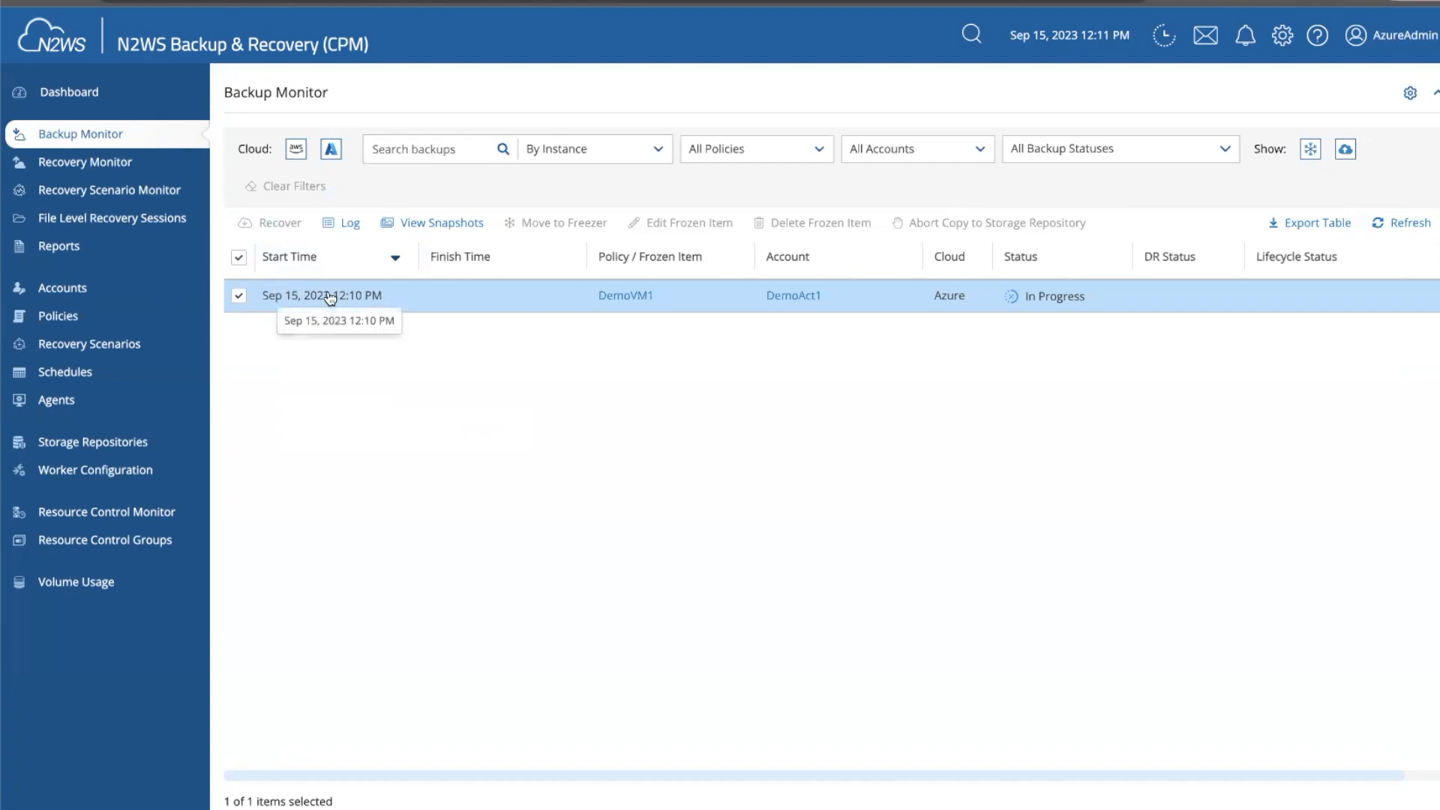
left_click(346, 224)
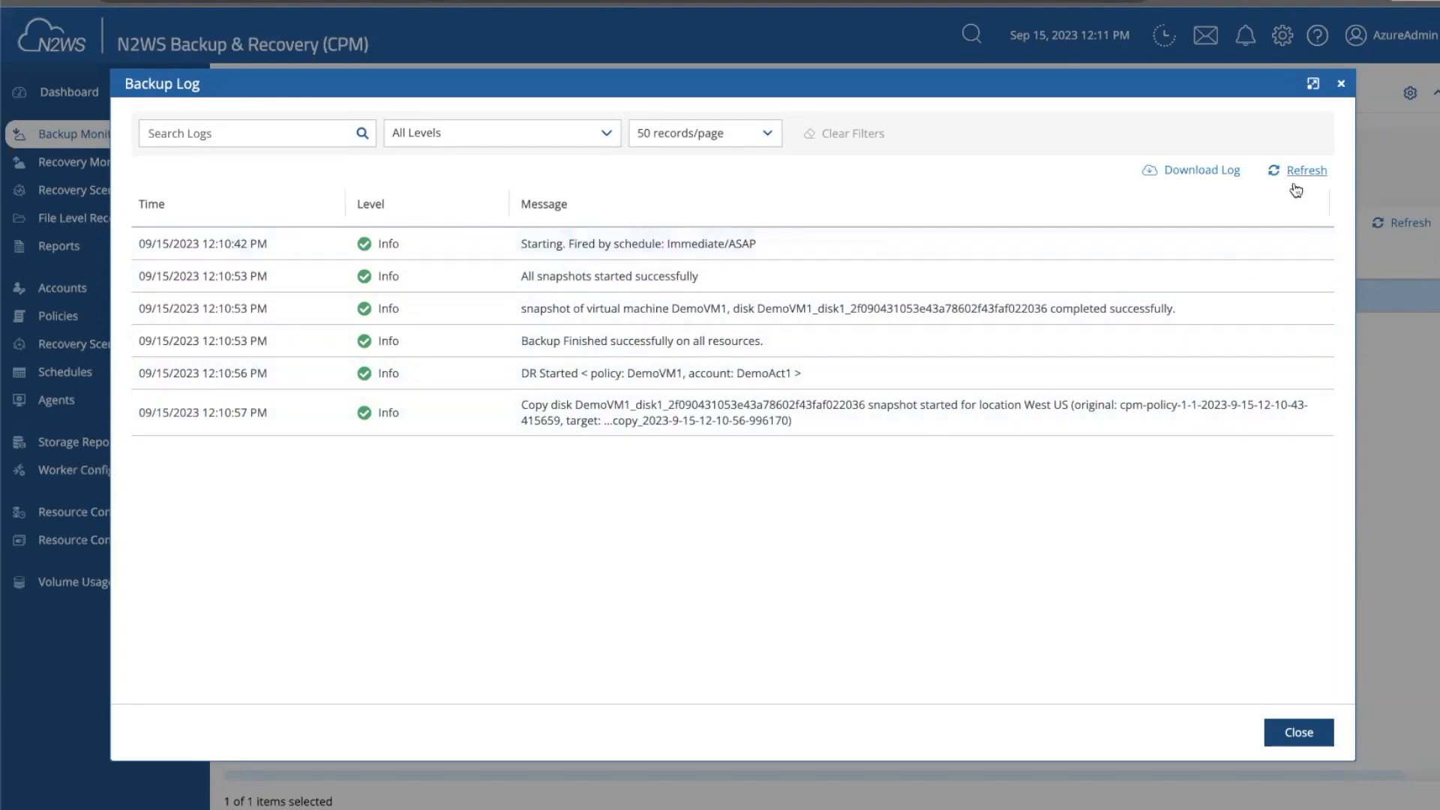
left_click(1340, 83)
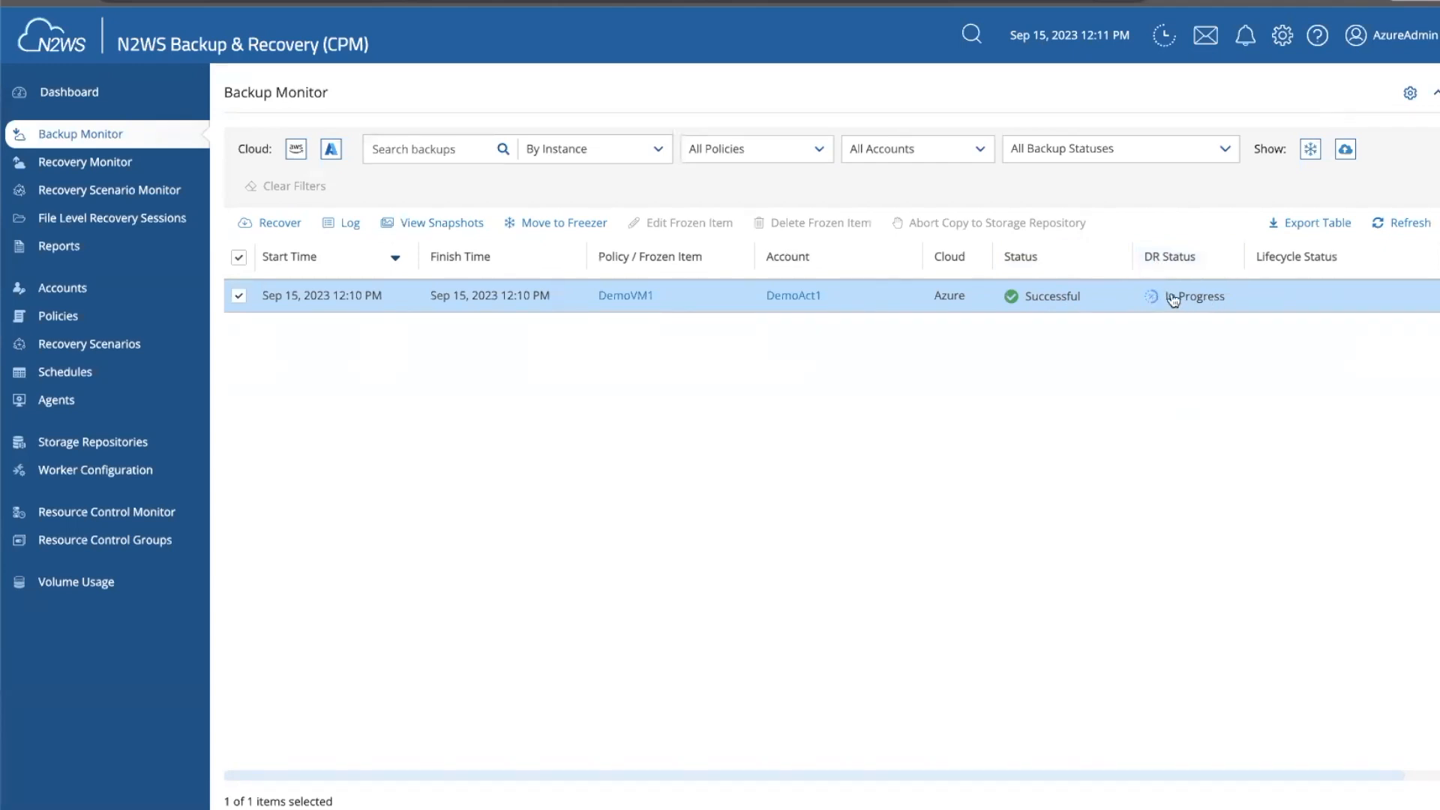
left_click(342, 225)
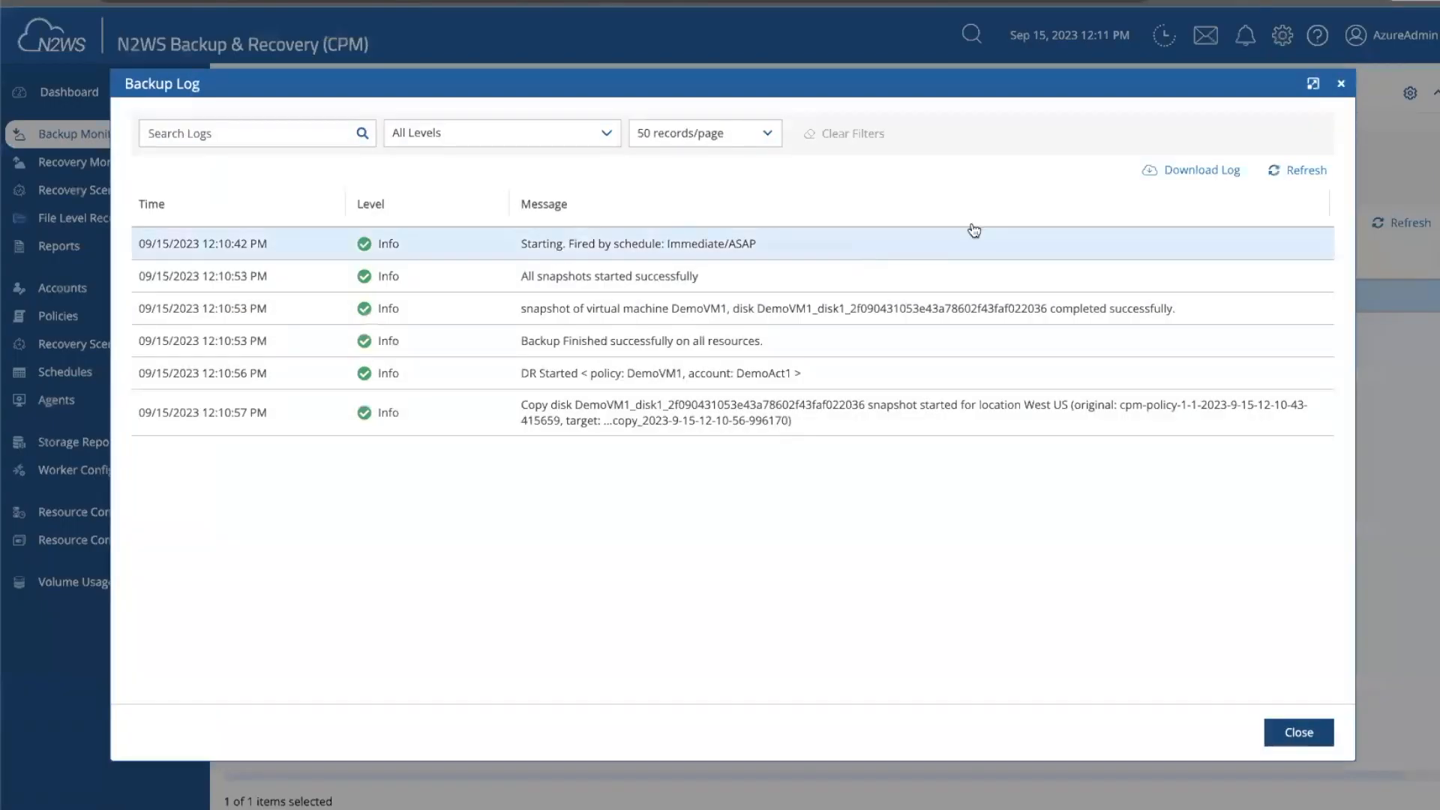
left_click_drag(1023, 410, 1062, 412)
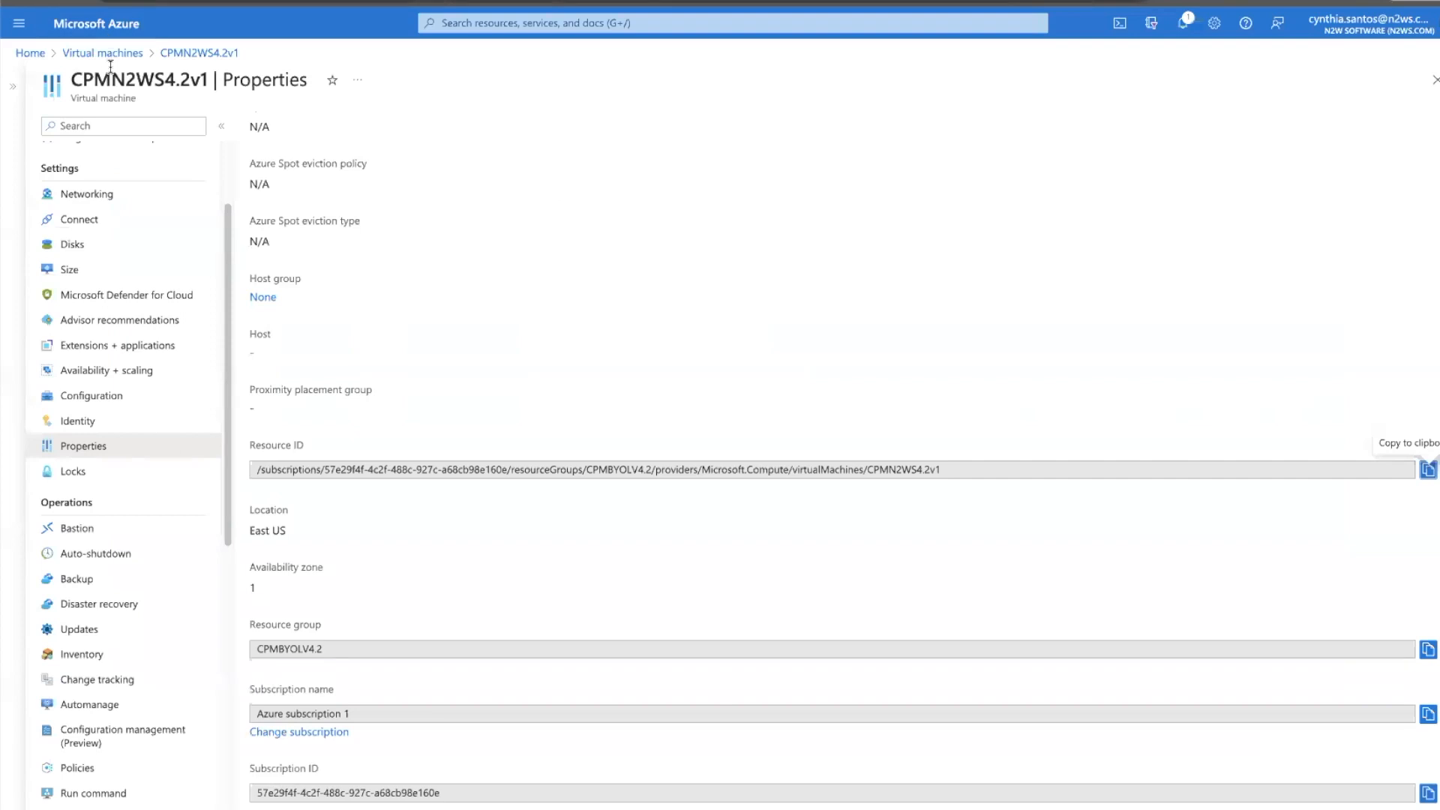
Switch to the Azure portal, list the snapshots newest first by creation time, and mark the two latest to compare their locations.
left_click(32, 52)
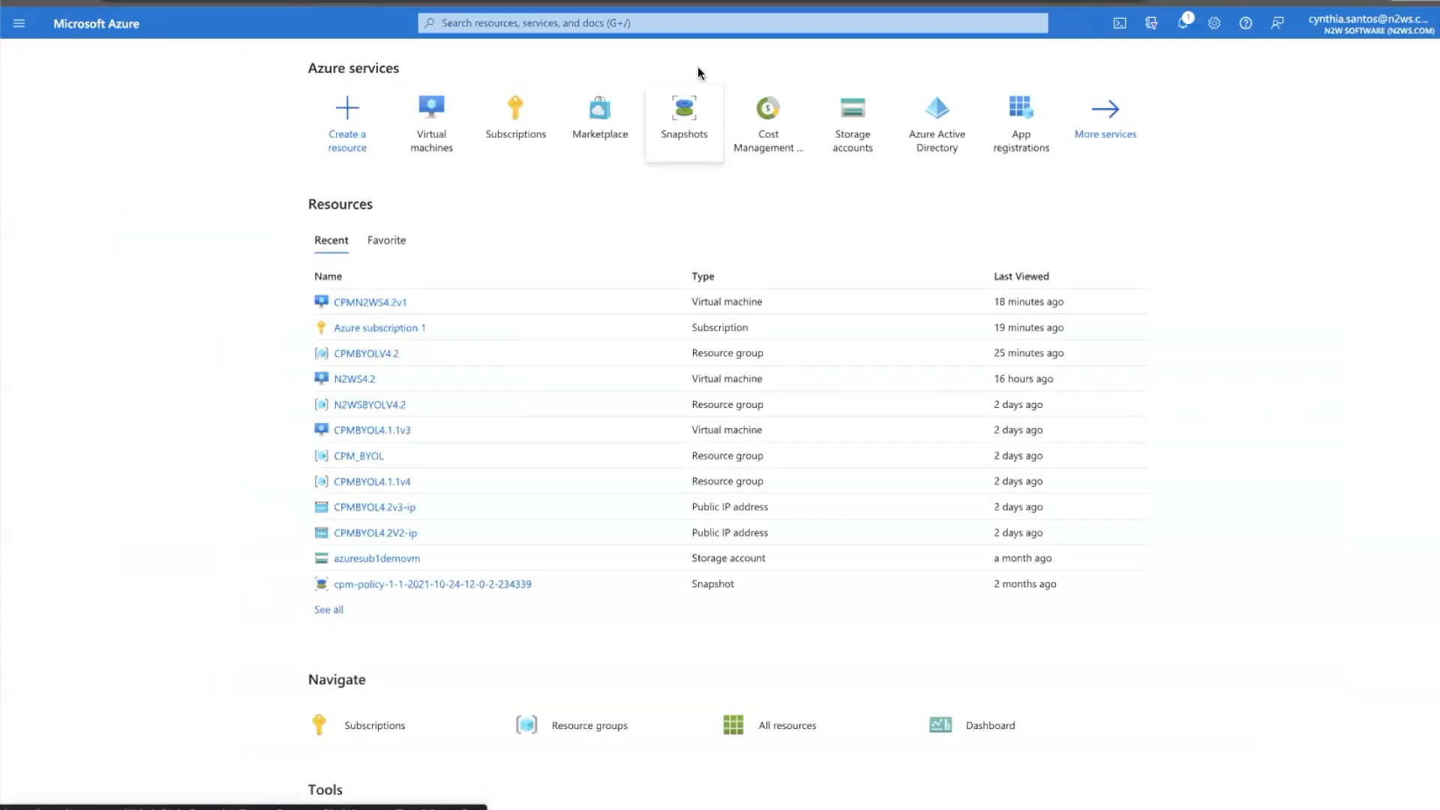
left_click(702, 131)
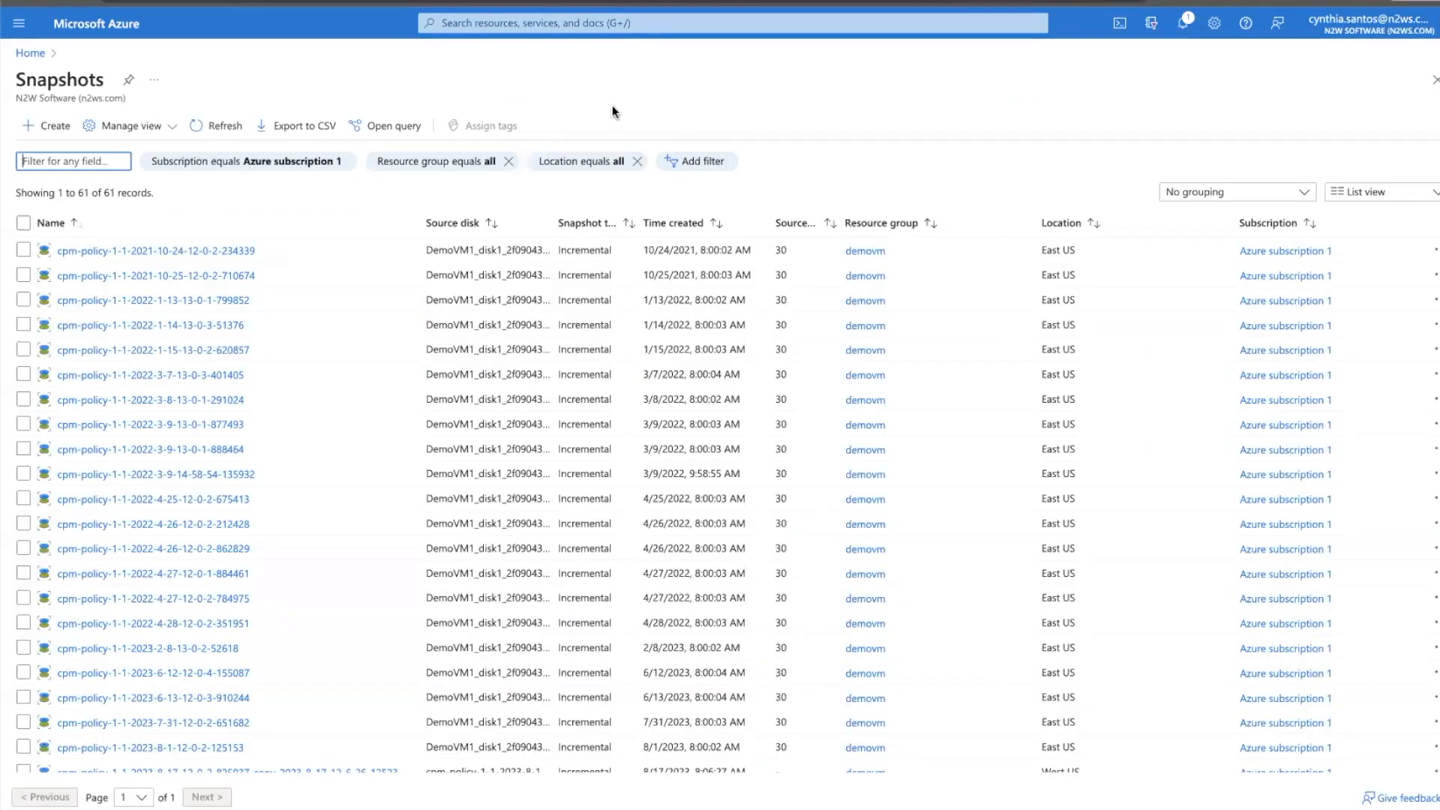
left_click(681, 223)
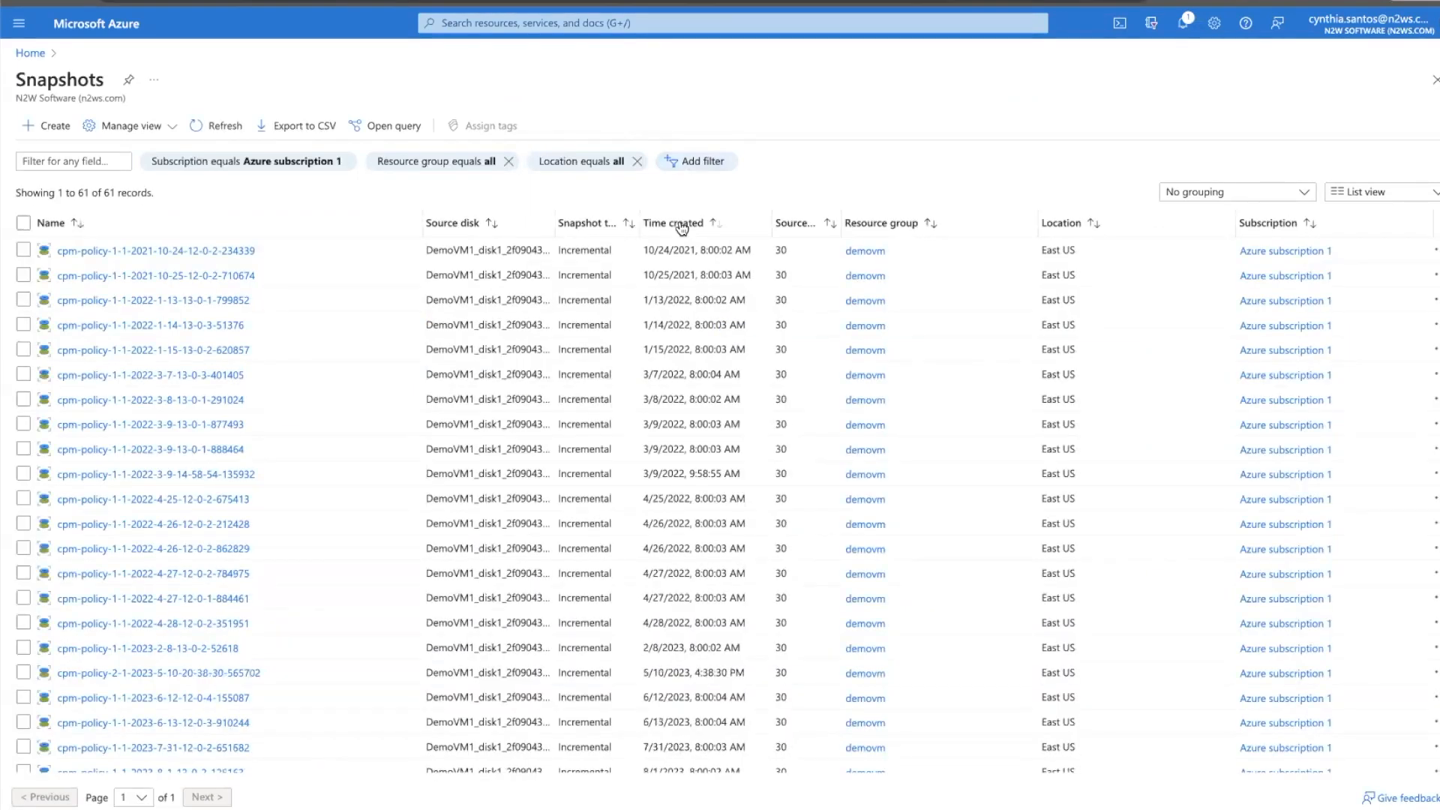
left_click(681, 225)
left_click(24, 250)
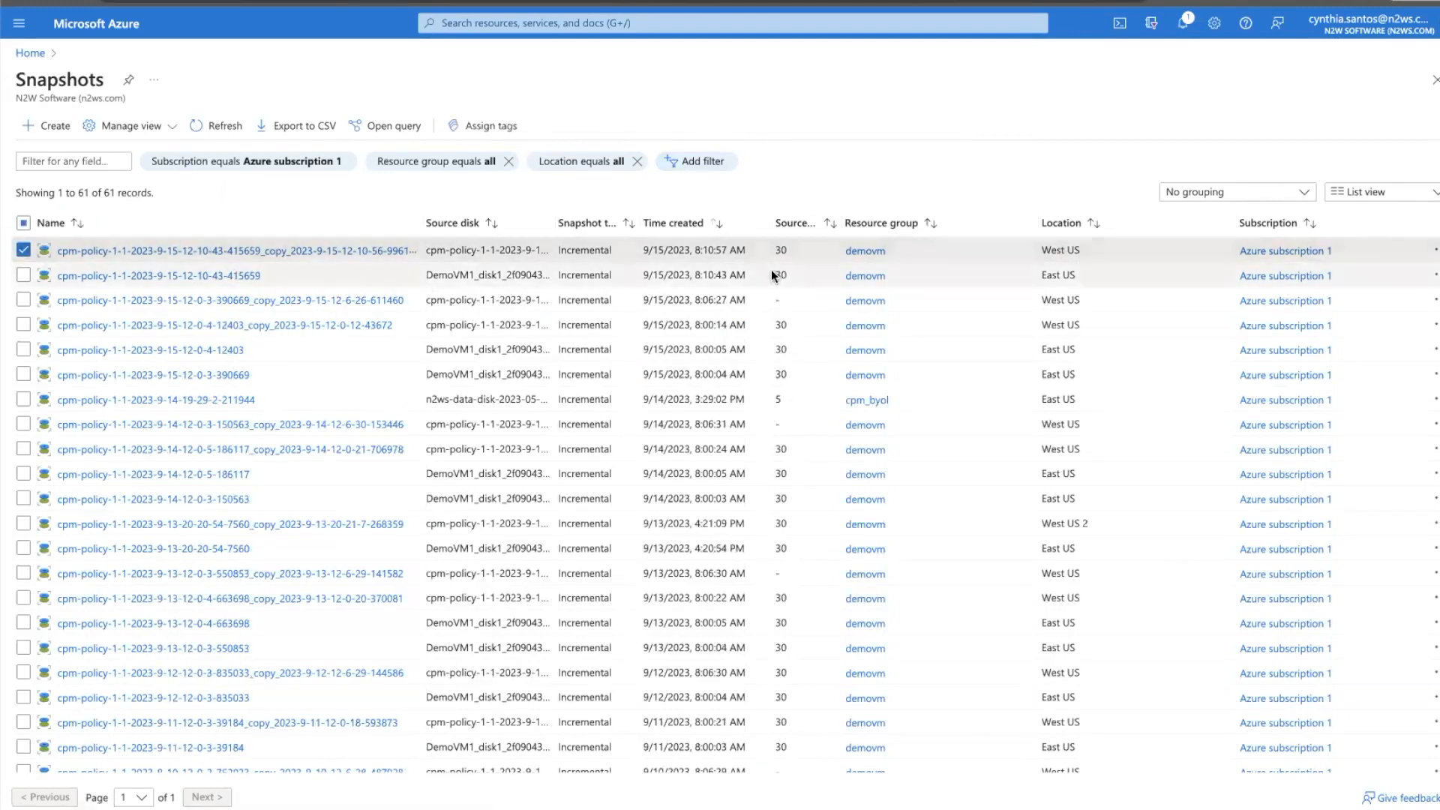
left_click(22, 276)
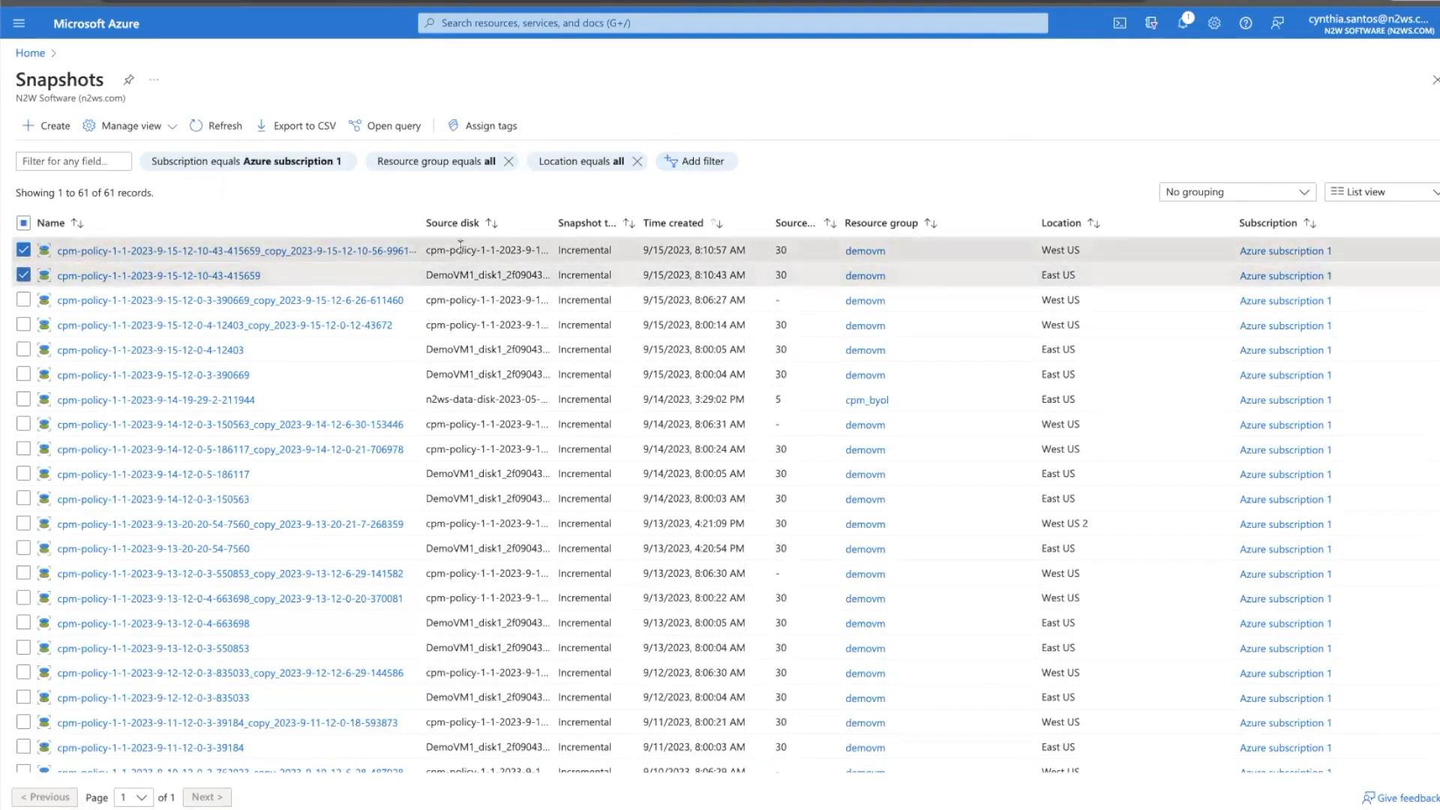
left_click_drag(556, 223, 703, 214)
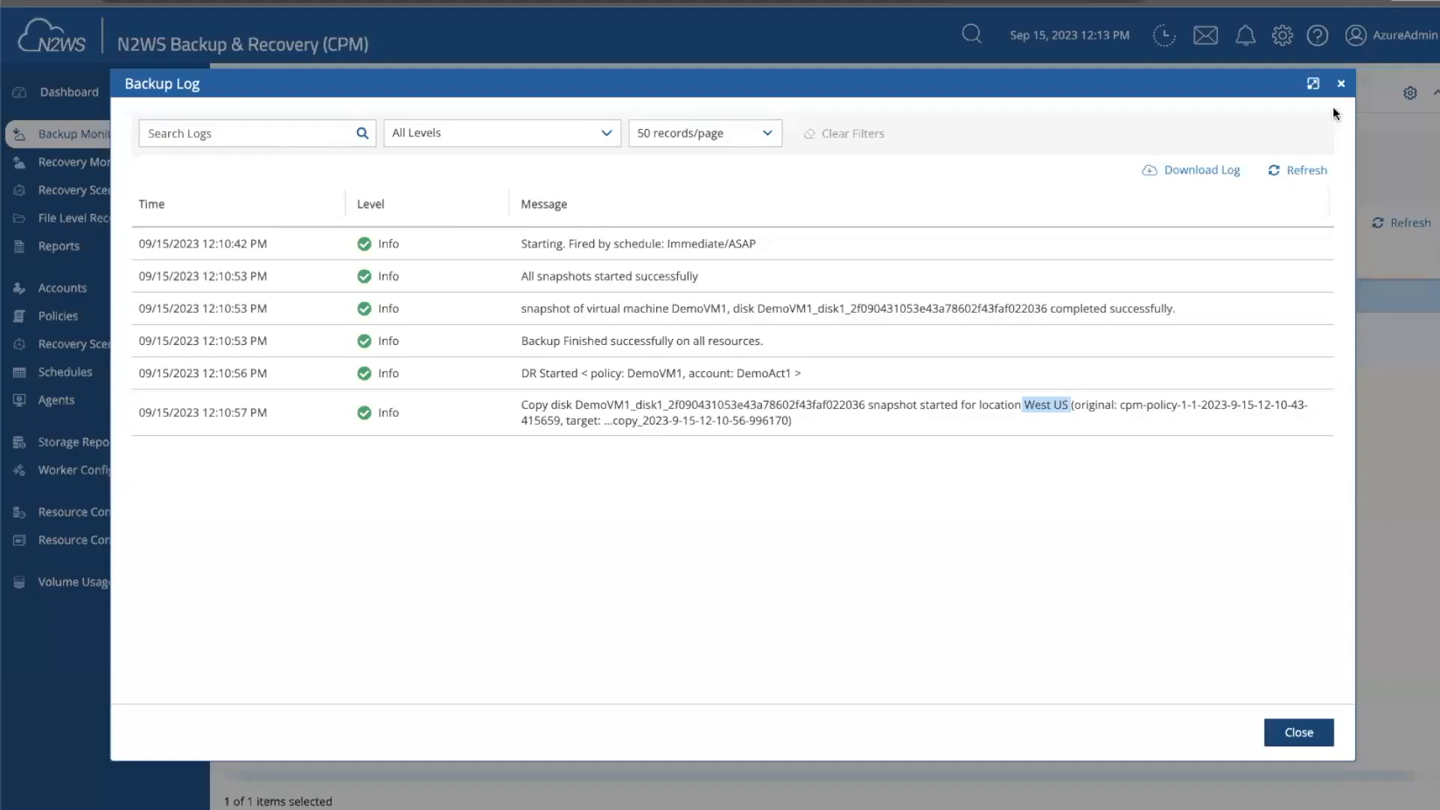
Close the backup log in N2WS and return to the list of policies.
left_click(1337, 80)
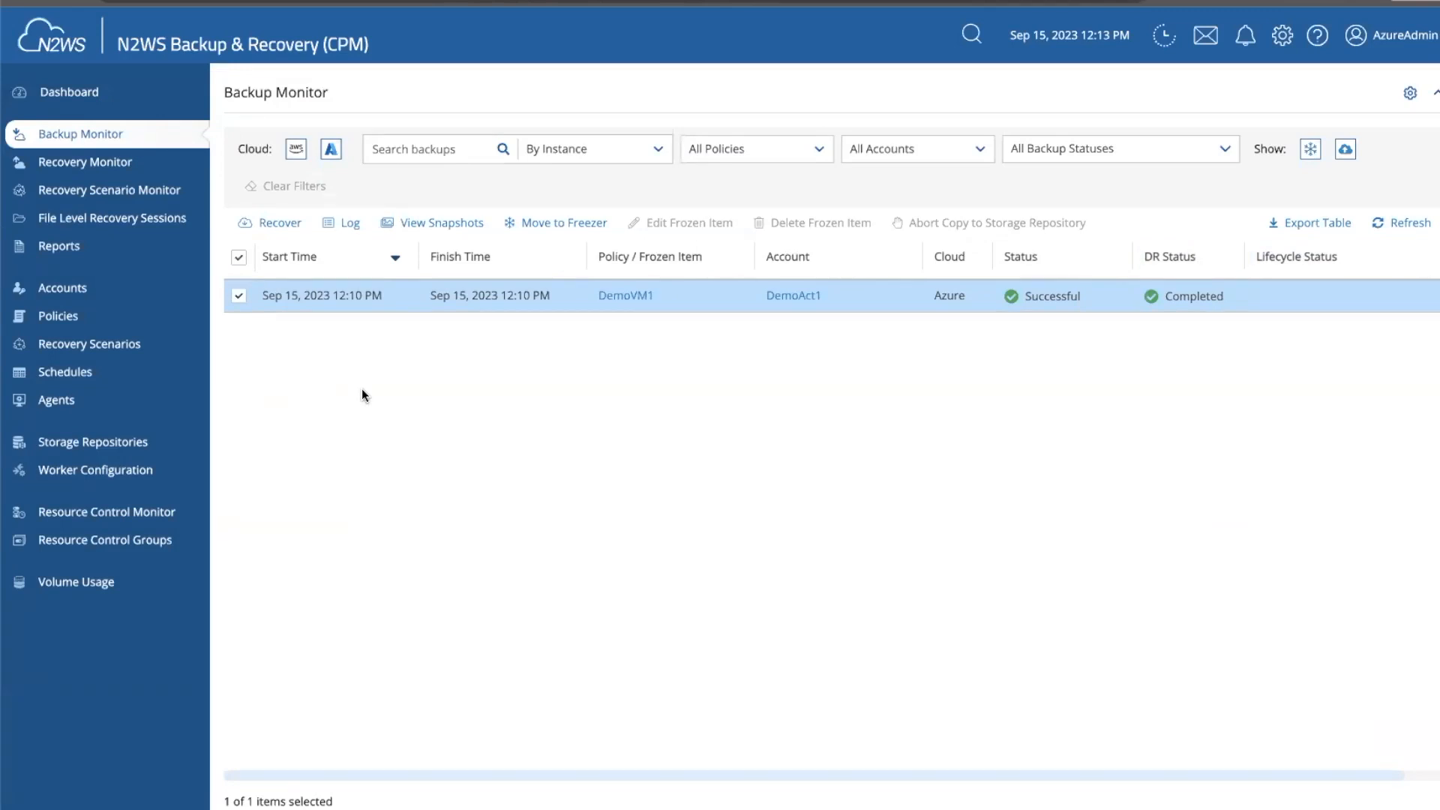
left_click(82, 321)
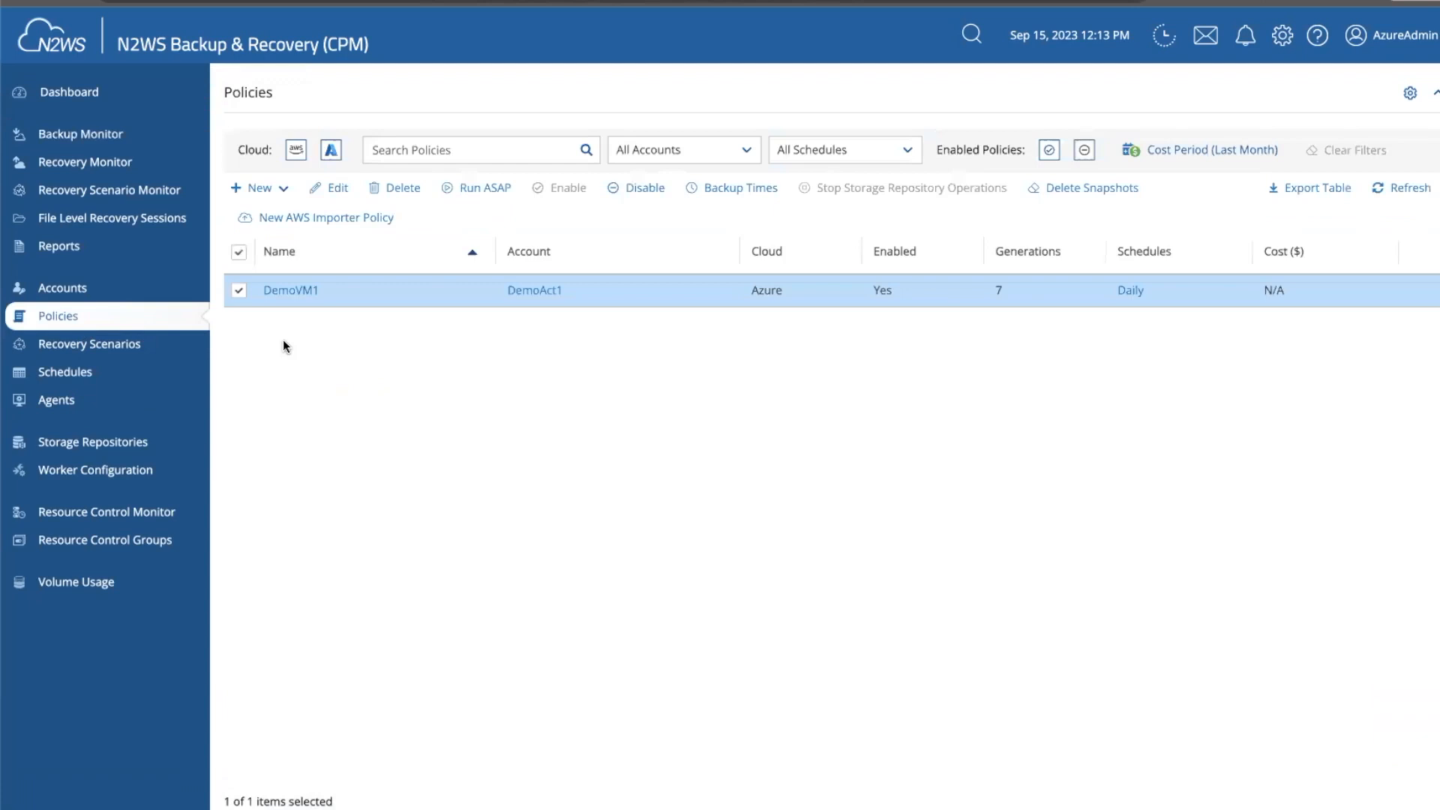